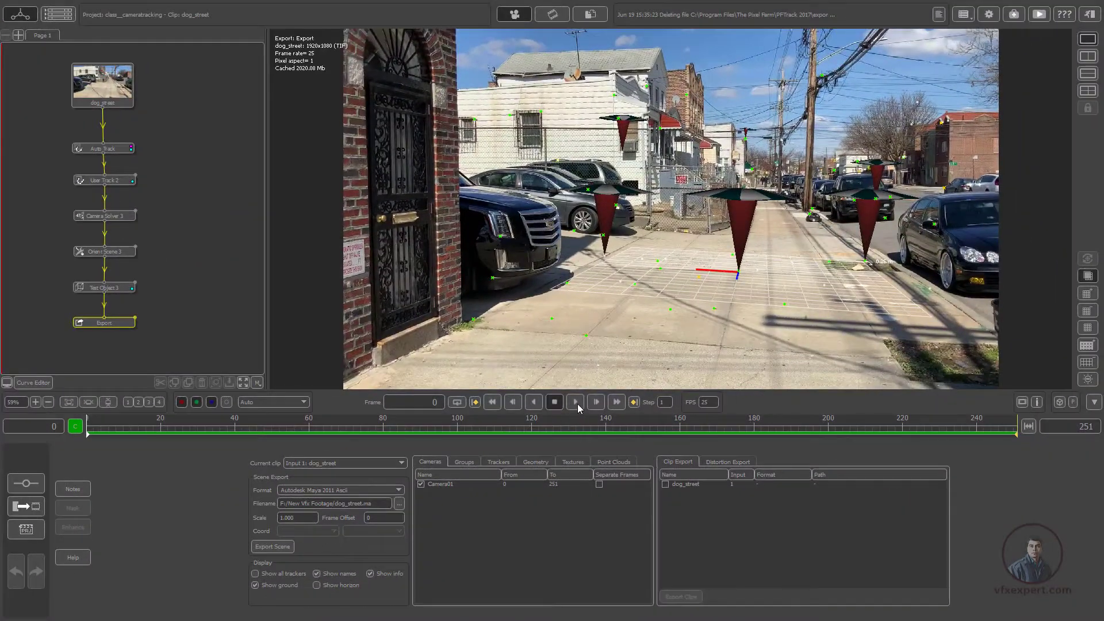
- Play back the tracked dog_street clip to check the test objects, and return to the first frame
click(575, 402)
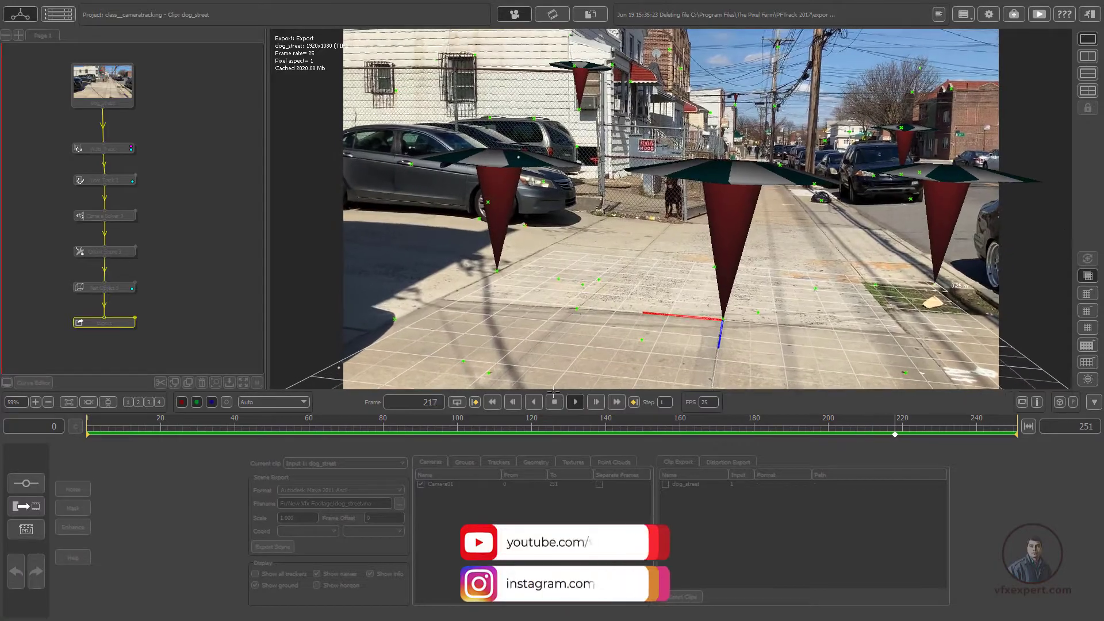
click(493, 402)
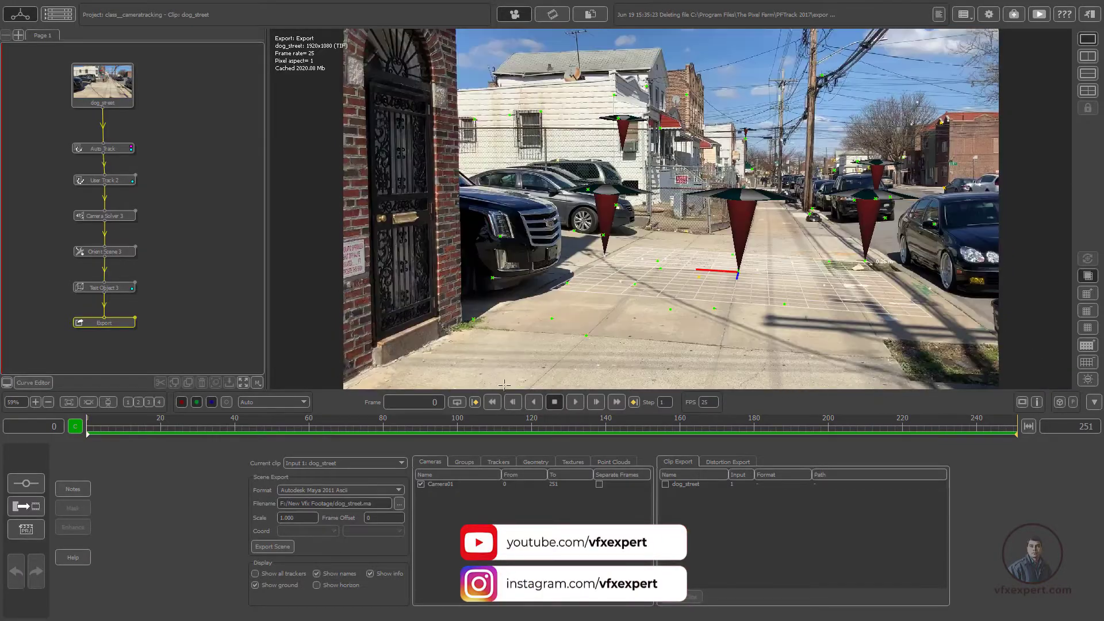
click(521, 435)
click(405, 434)
key(Home)
- Move the existing Export node aside and add a second Export node connected to the Test Object node's output
drag(114, 326, 67, 331)
drag(121, 293, 134, 290)
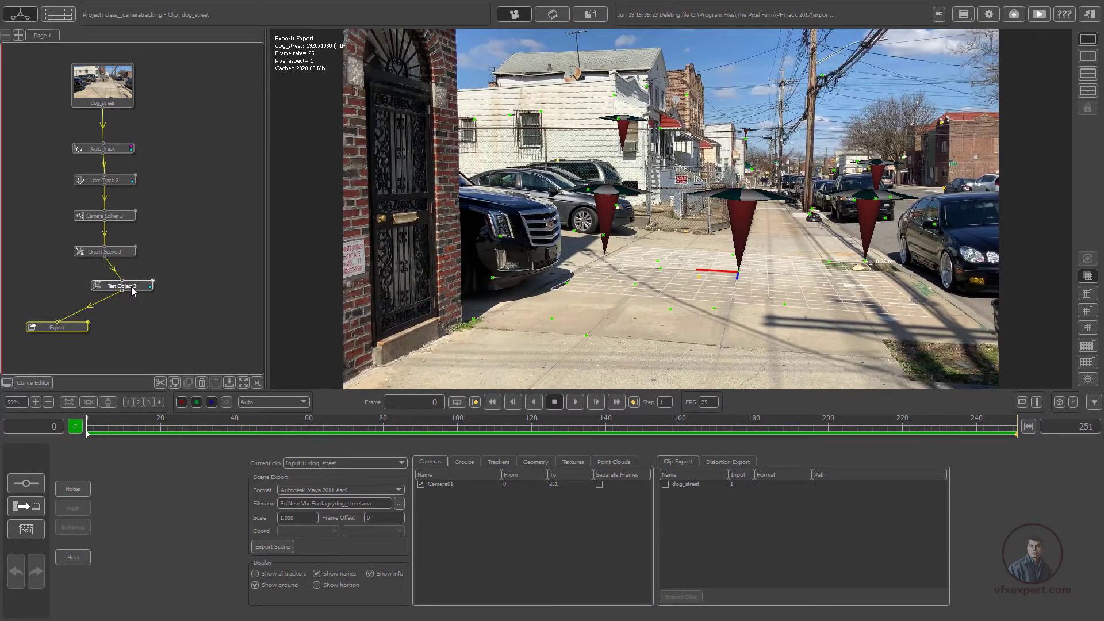
right_click(132, 287)
mouse_move(170, 384)
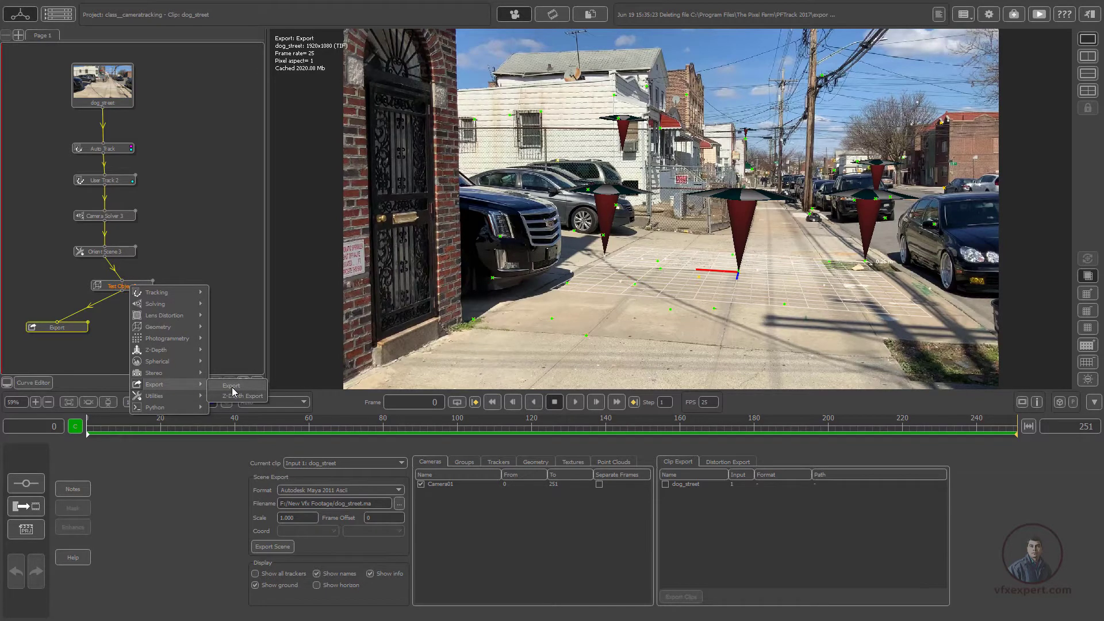
click(232, 386)
click(150, 317)
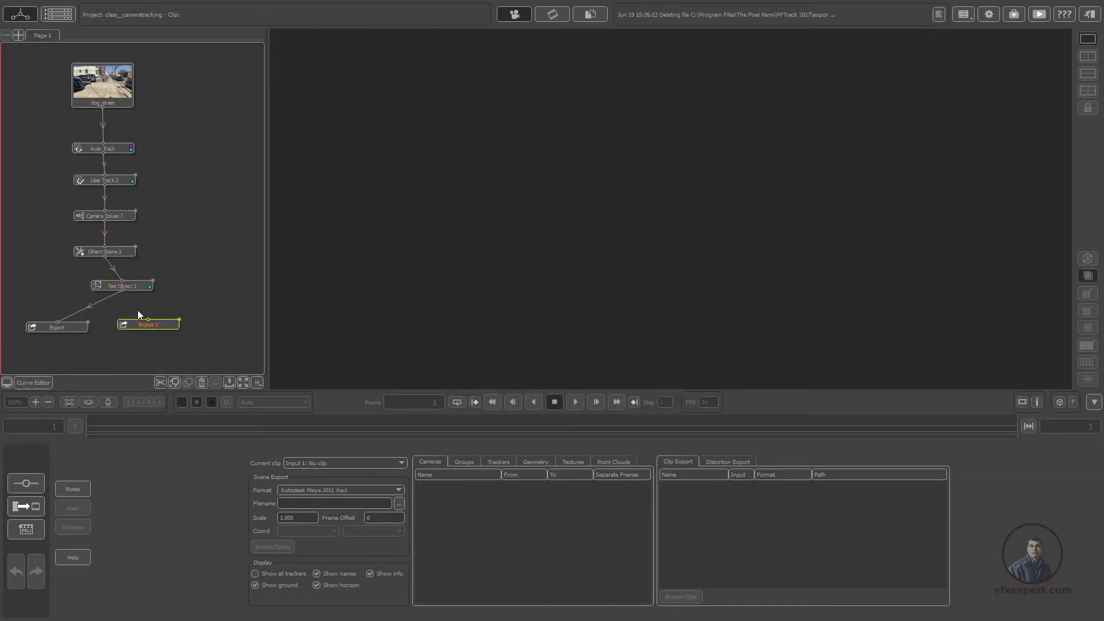
drag(122, 291, 142, 339)
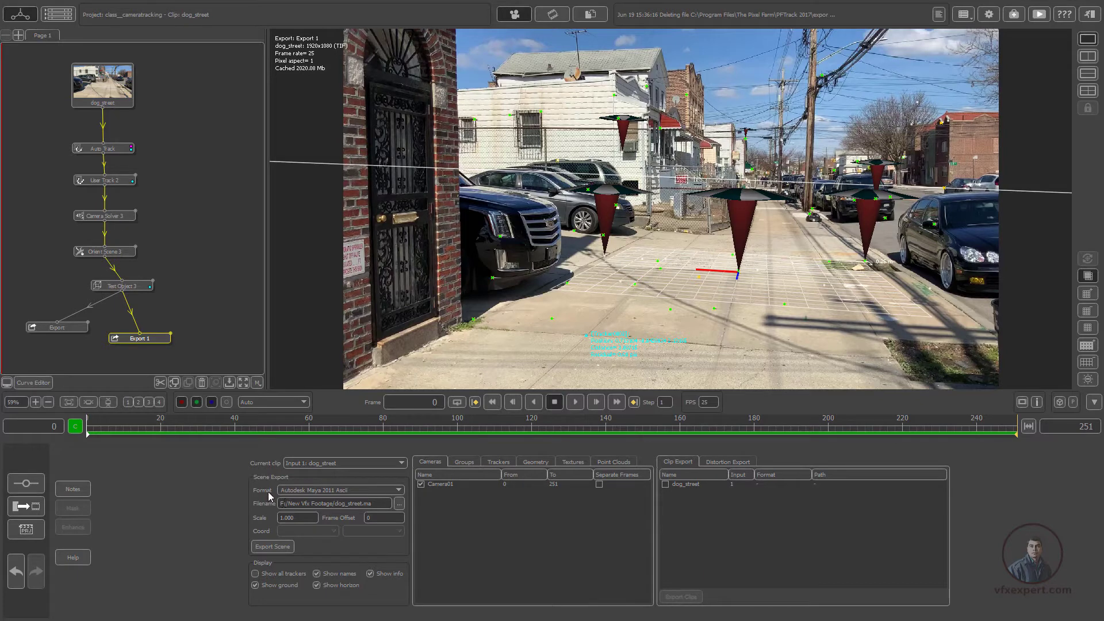
- Export the dog_street scene in Autodesk 3DS Max 2011 Script format as dog_street.ms in the New Vfx Footage folder
click(386, 492)
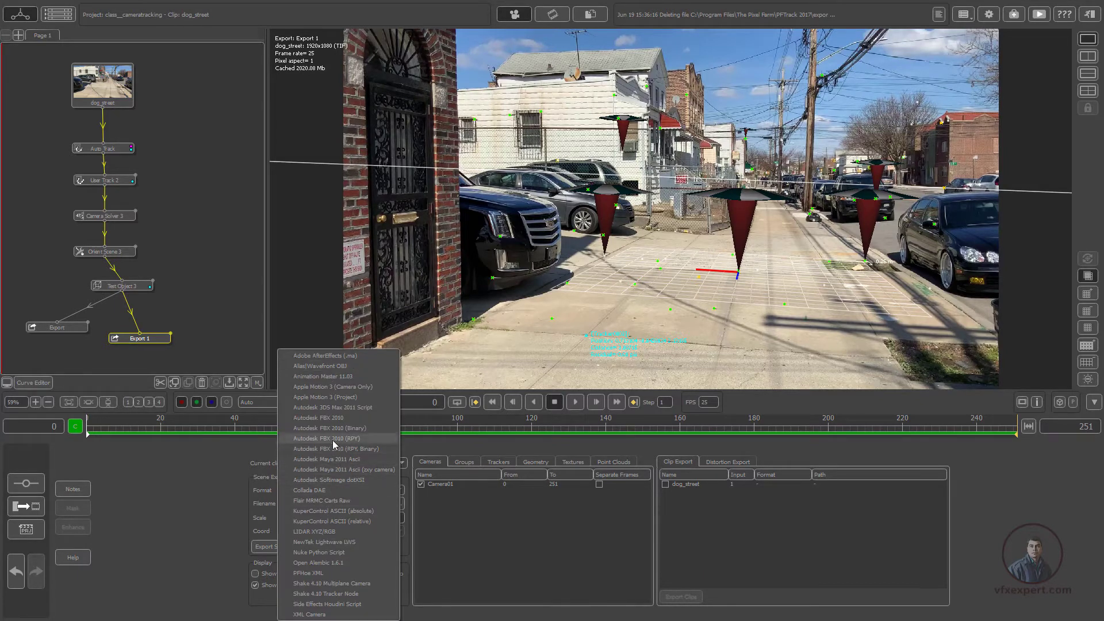
click(378, 408)
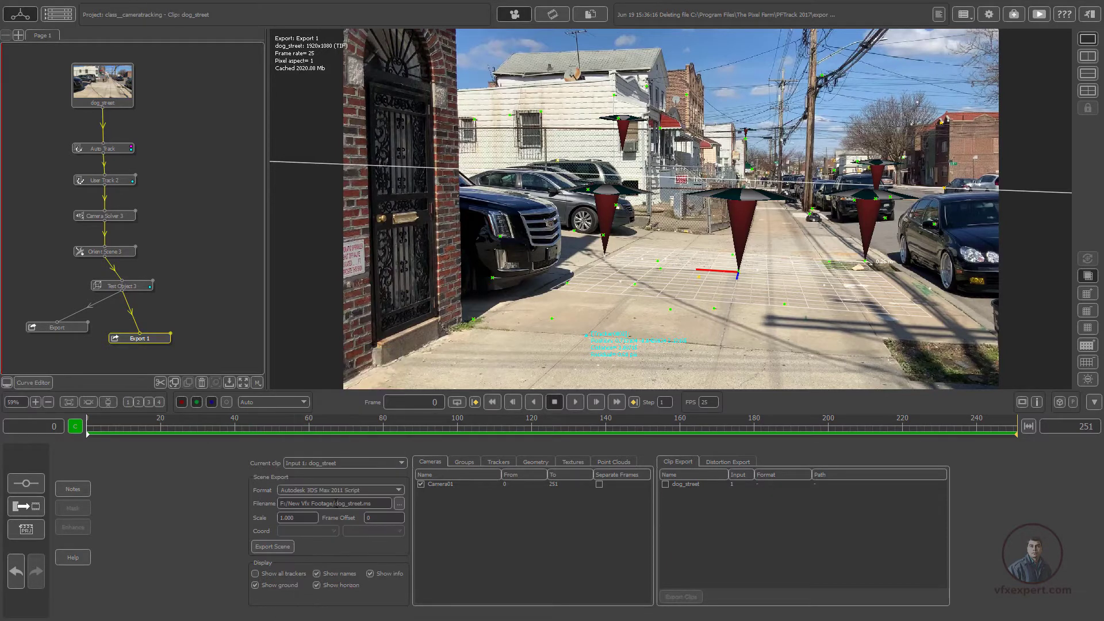
click(400, 504)
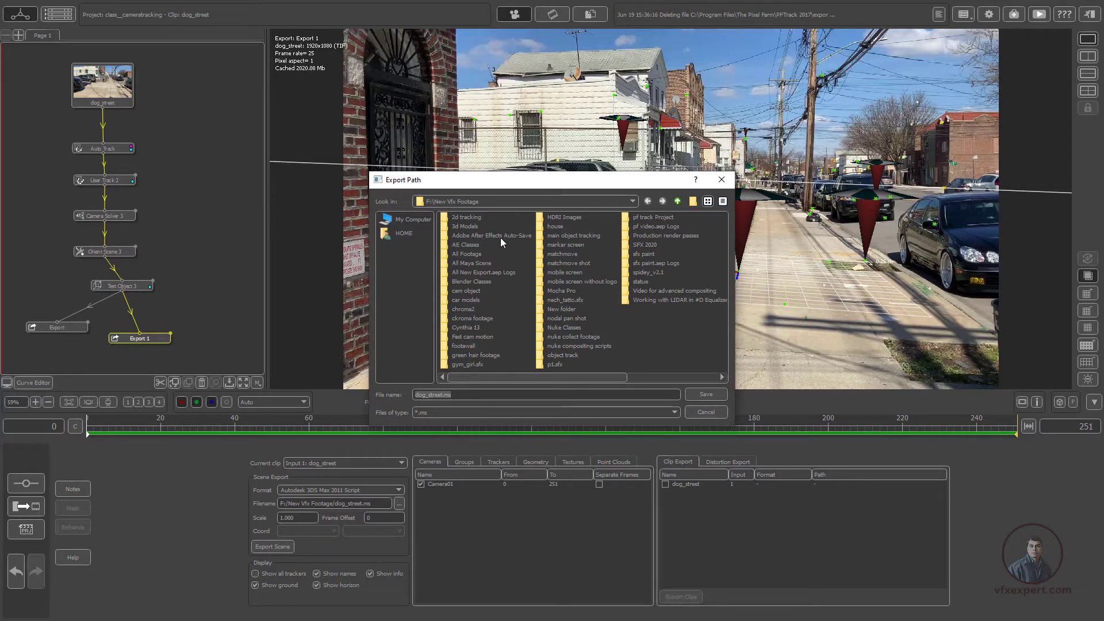
click(442, 395)
click(703, 412)
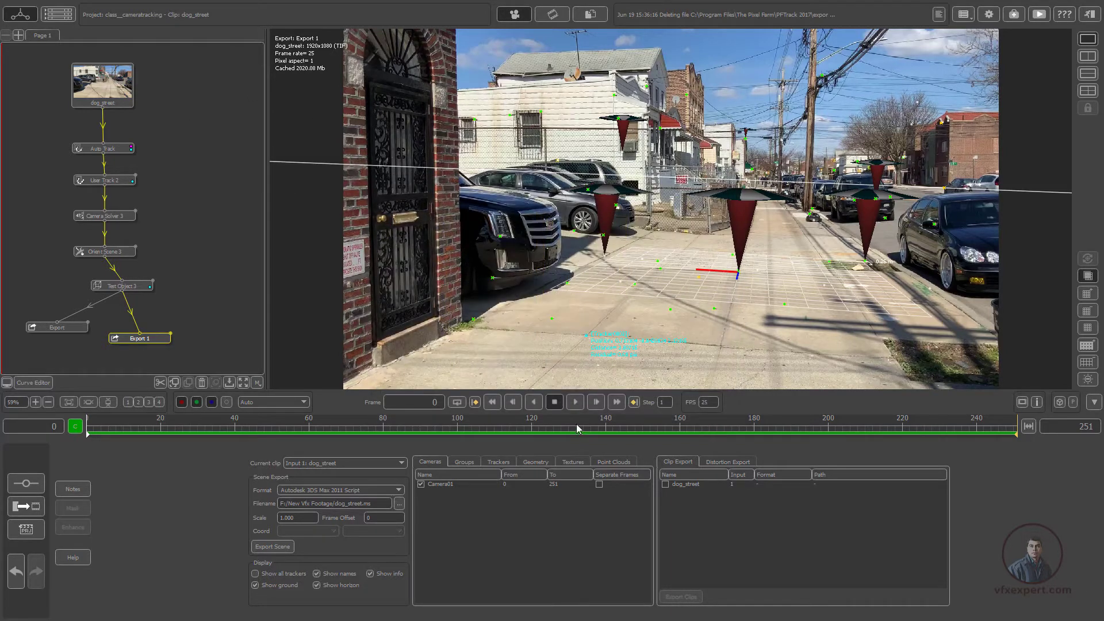
click(286, 551)
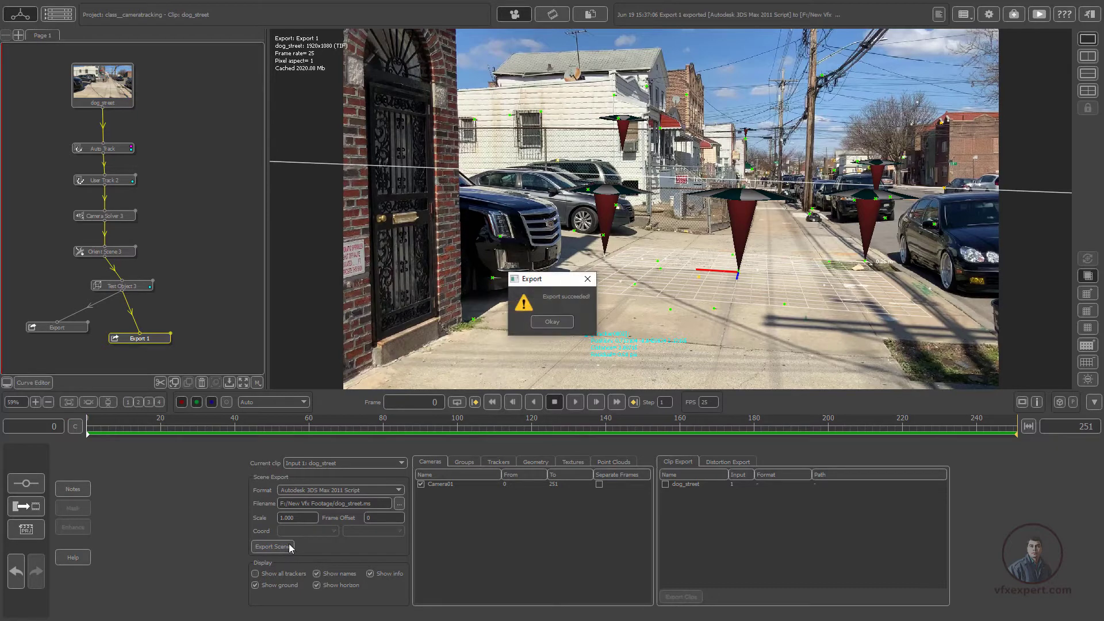
click(552, 322)
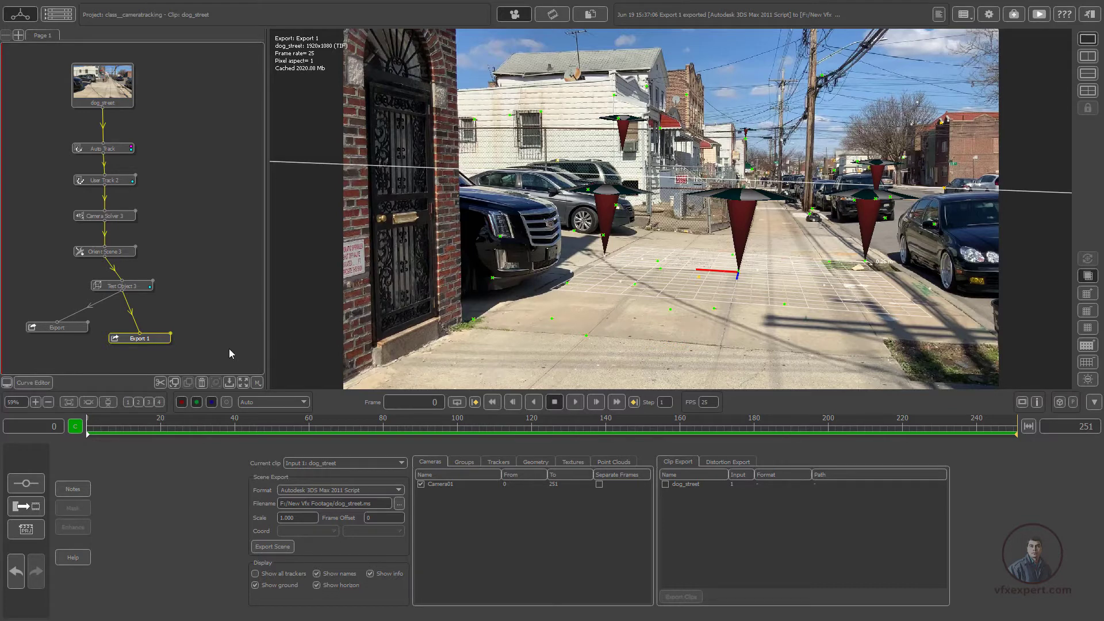
- Open the camera object tracking project and rearrange the Export 1 and Image Modelling nodes to make room below
click(26, 529)
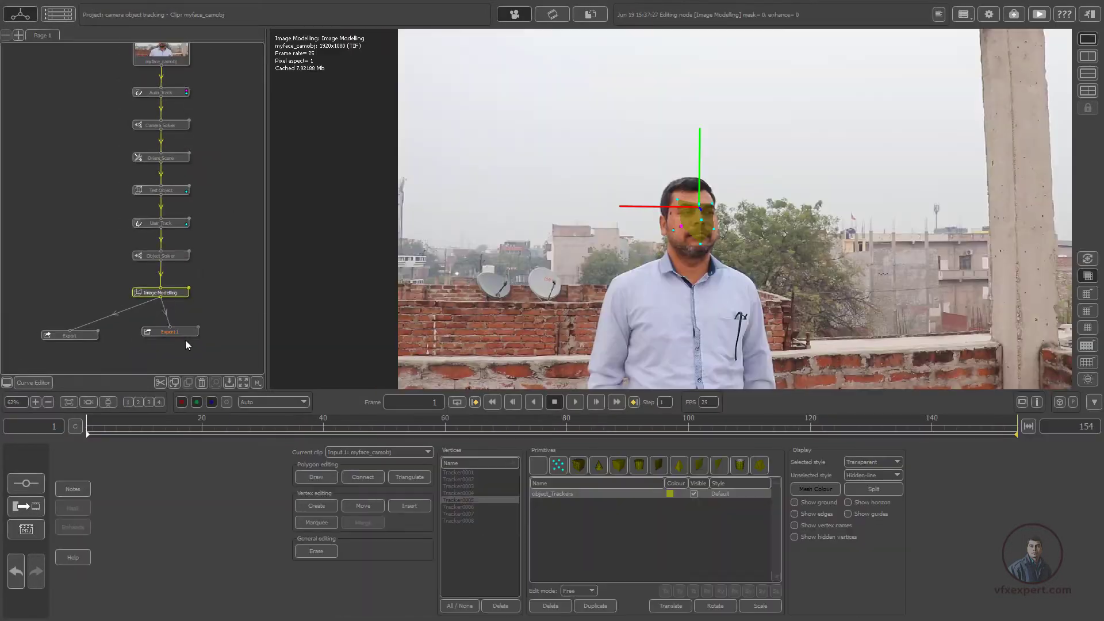
drag(185, 340, 142, 296)
drag(445, 427, 27, 424)
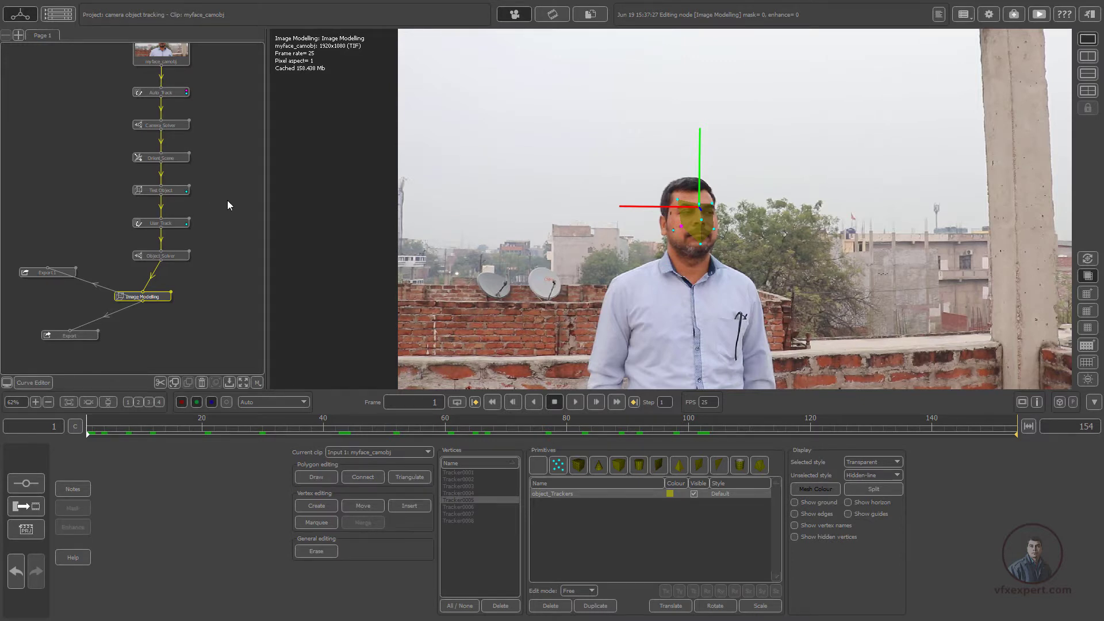
drag(161, 293, 178, 283)
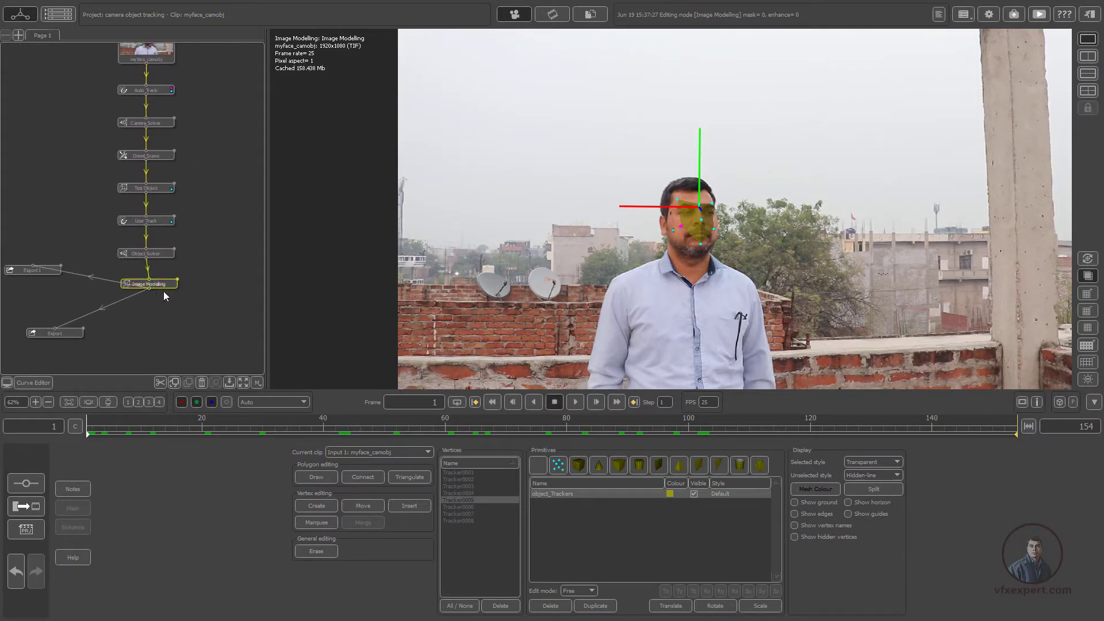
- Add another Export node and connect it to the Image Modelling node's output
right_click(163, 284)
mouse_move(194, 383)
click(274, 385)
drag(150, 289, 159, 326)
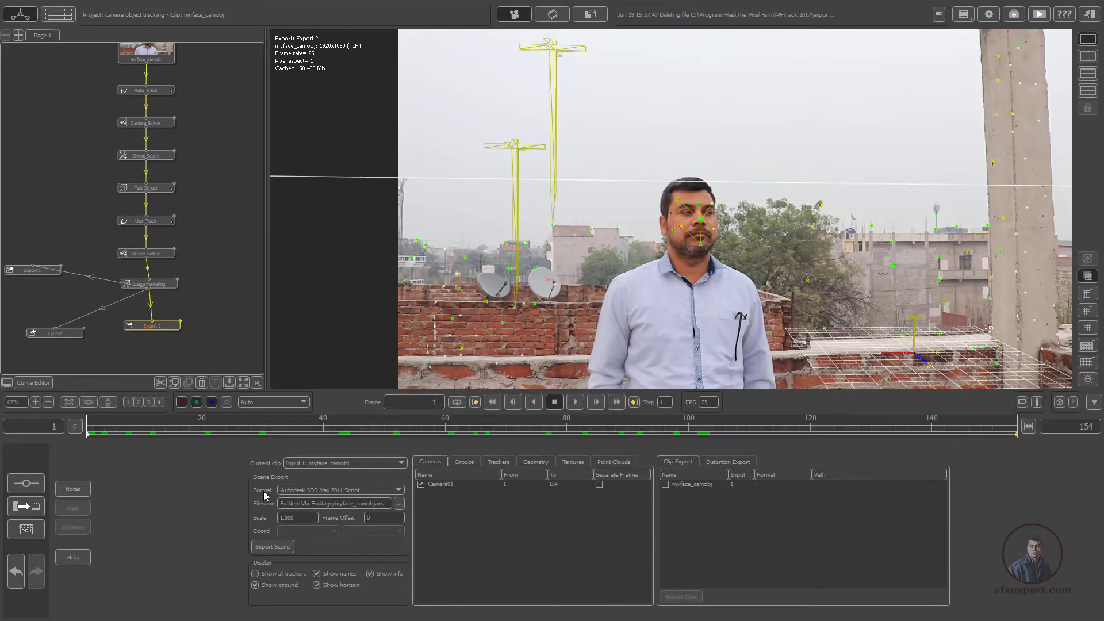
- Set the export format to Autodesk 3DS Max 2011 Script and the export path to myface_camobj.ms in New Vfx Footage
click(353, 491)
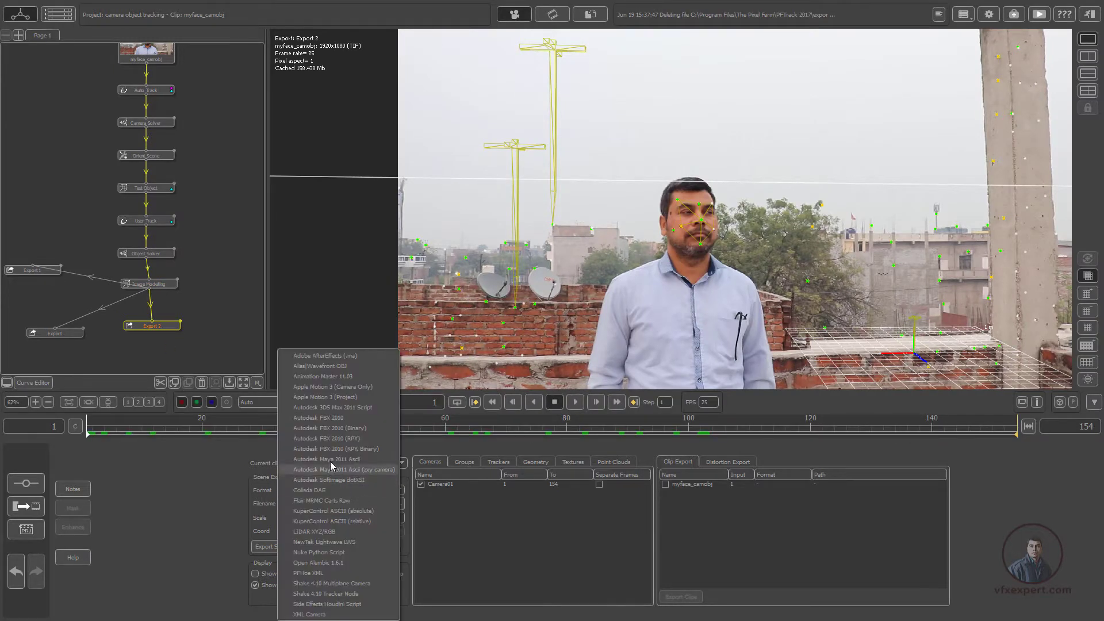
click(361, 409)
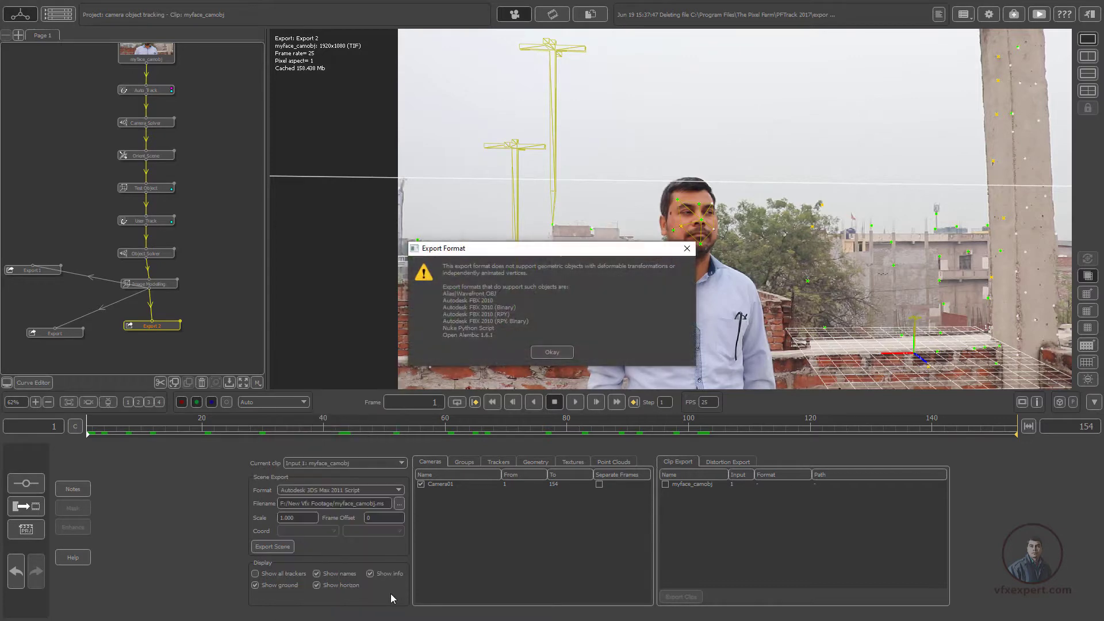
click(559, 353)
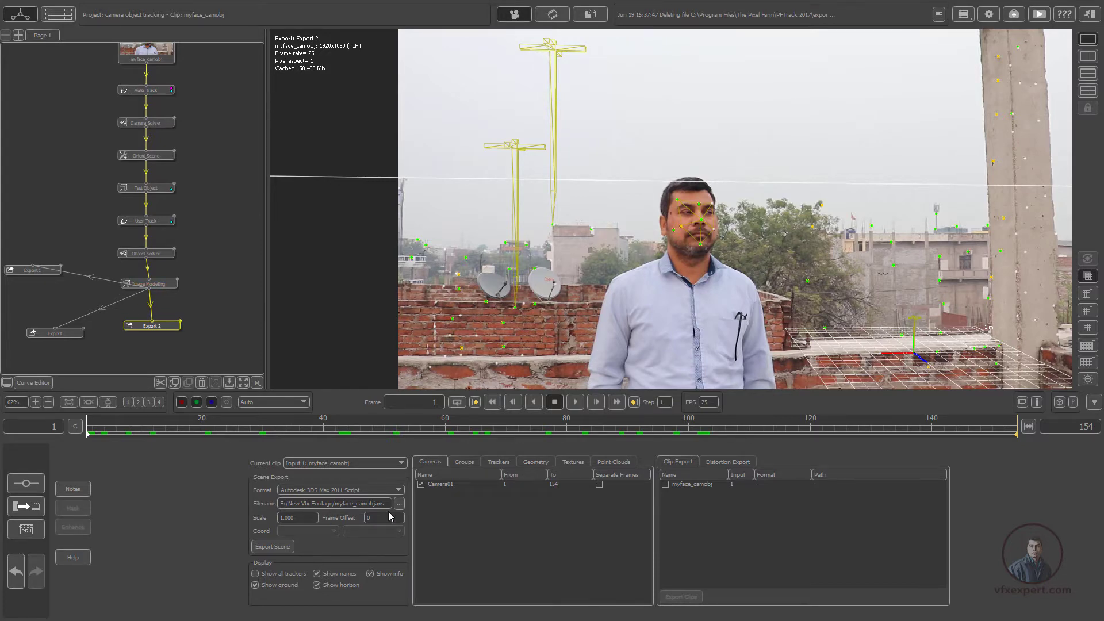
click(399, 503)
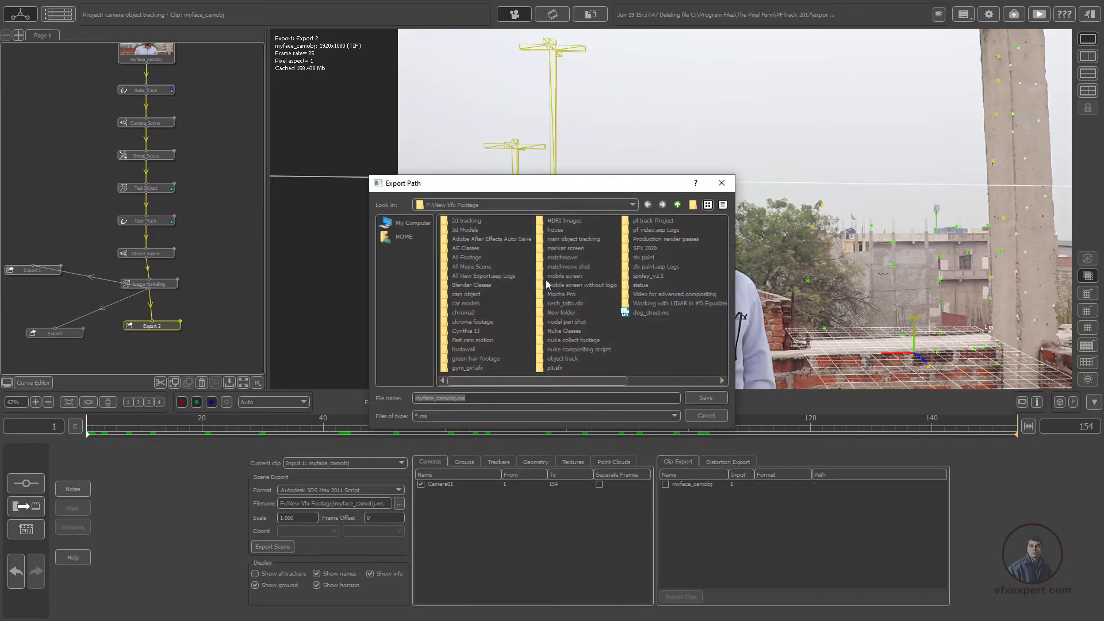
click(702, 401)
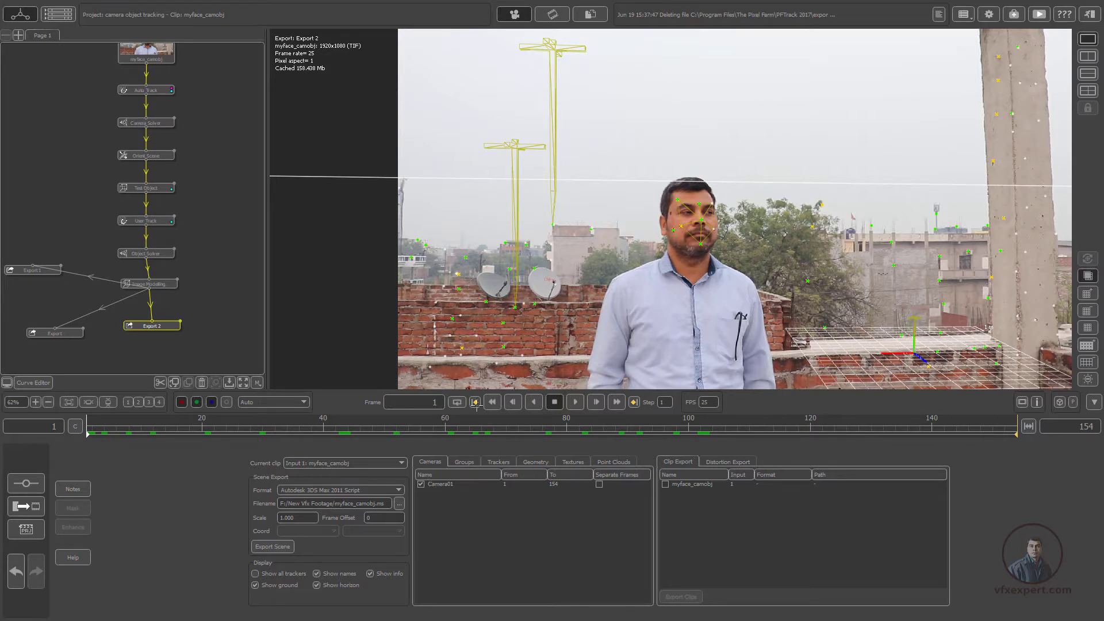
- Check the camera and object groups included in the export and export the myface_camobj scene
click(462, 464)
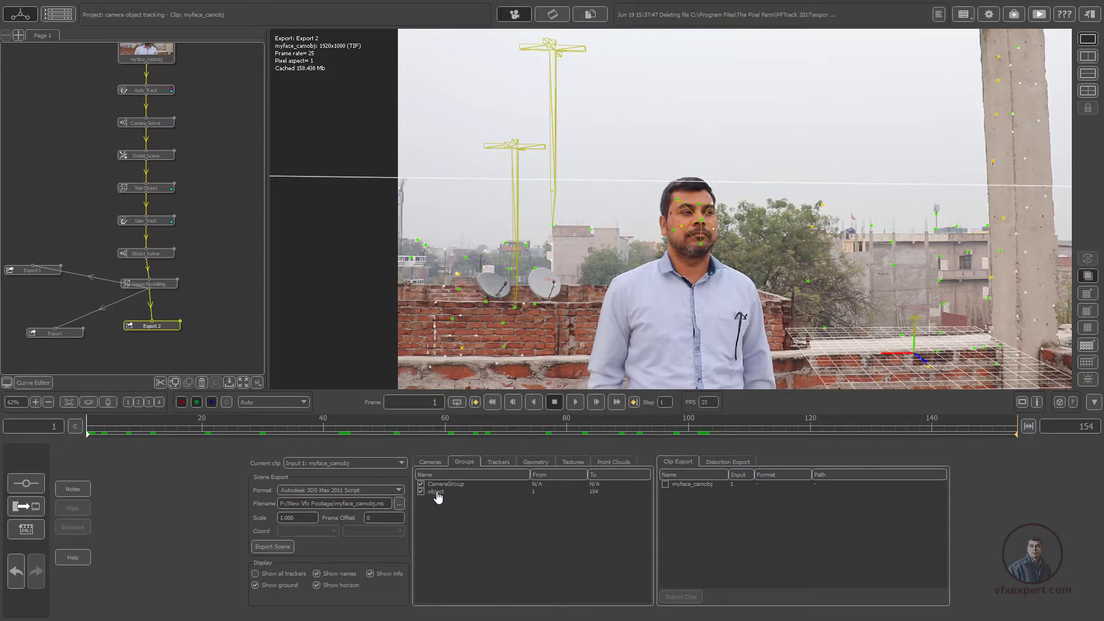
click(432, 463)
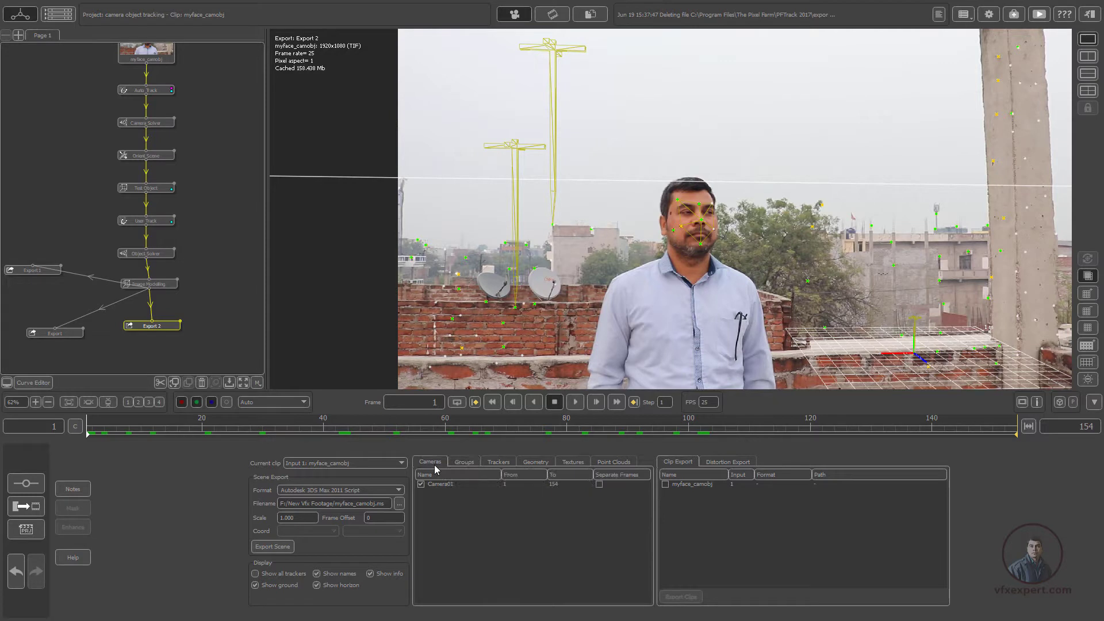
click(281, 549)
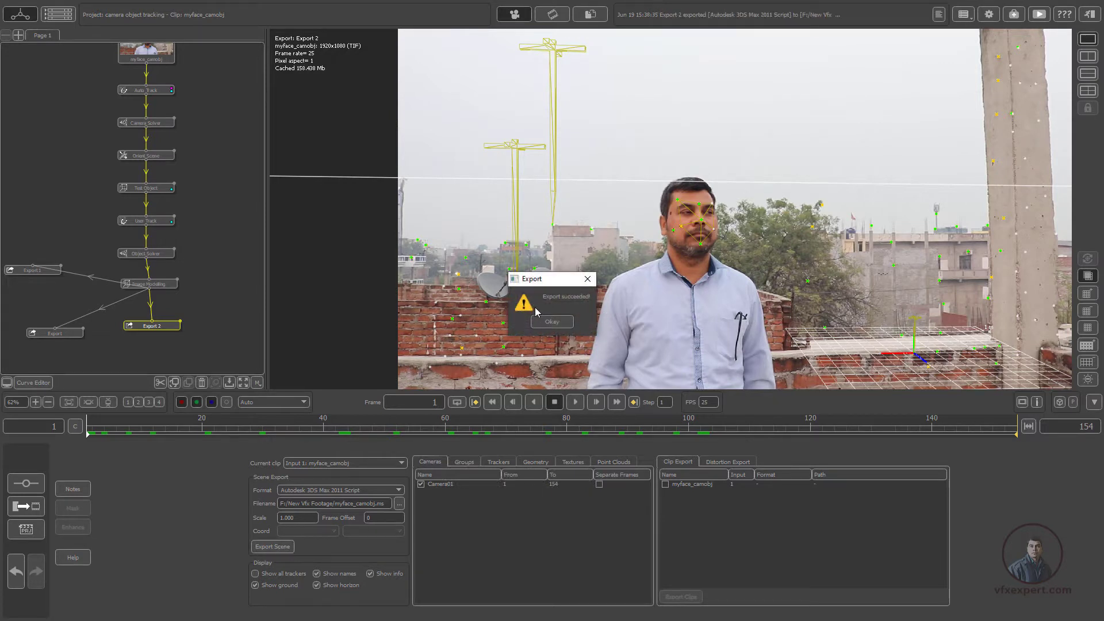
click(562, 322)
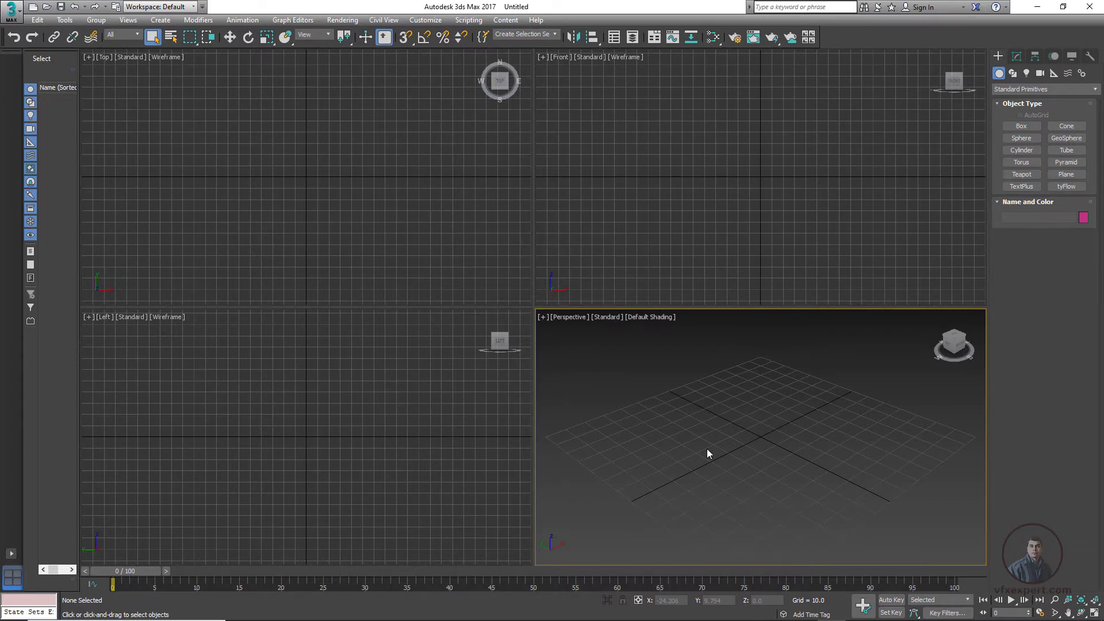
- Switch to File Explorer and examine the exported dog_street MS and IFL files in the New Vfx Footage folder
key(alt+Tab)
drag(402, 155, 422, 152)
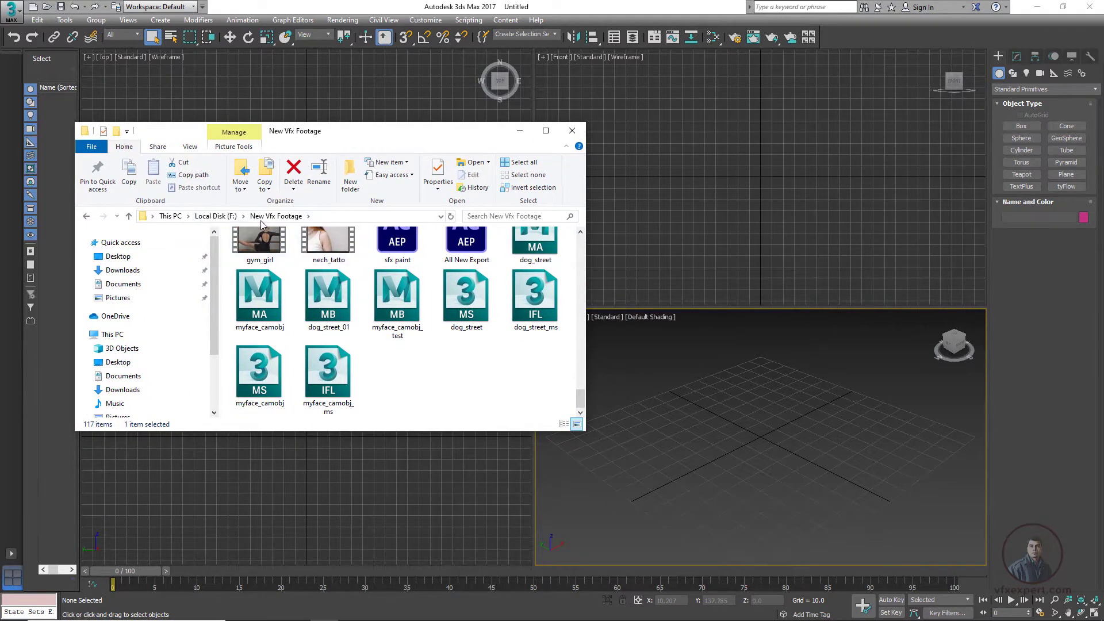
drag(505, 131, 482, 117)
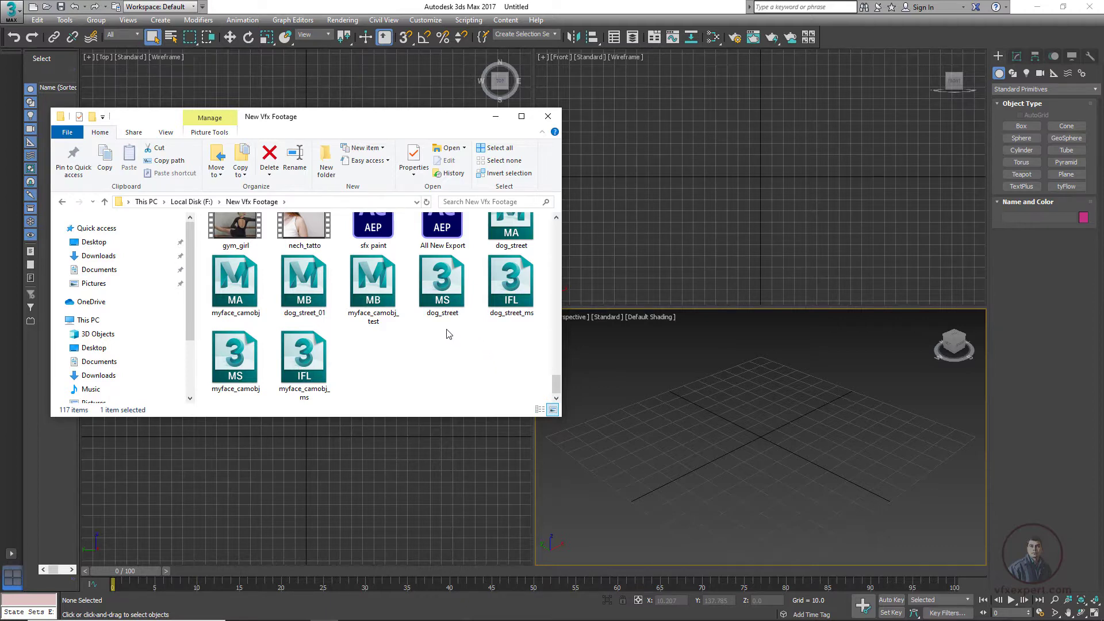
click(450, 303)
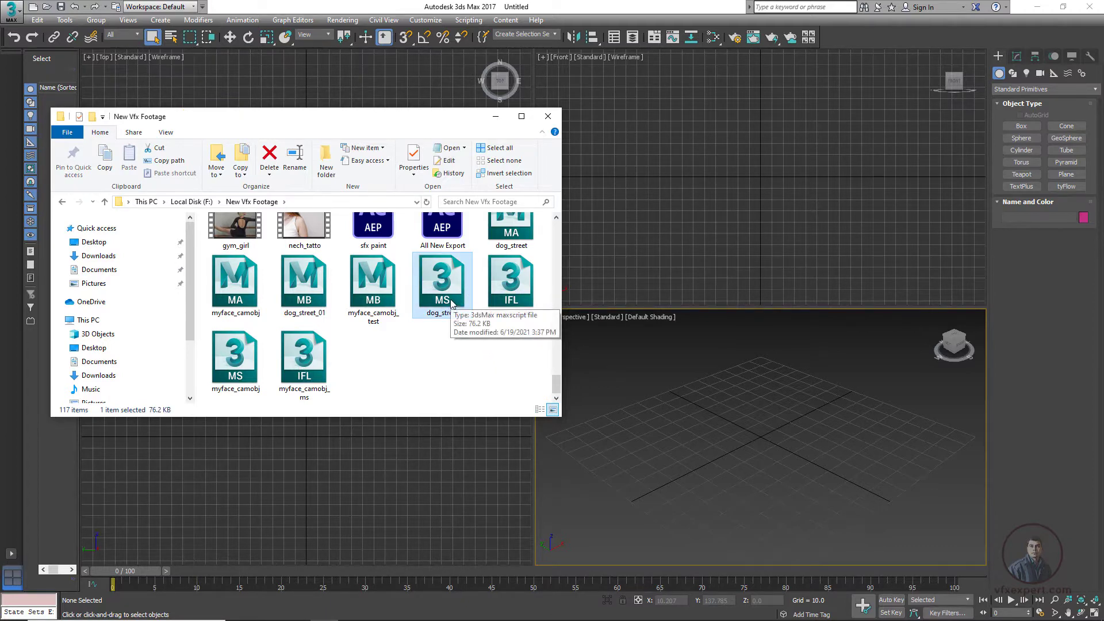
click(507, 283)
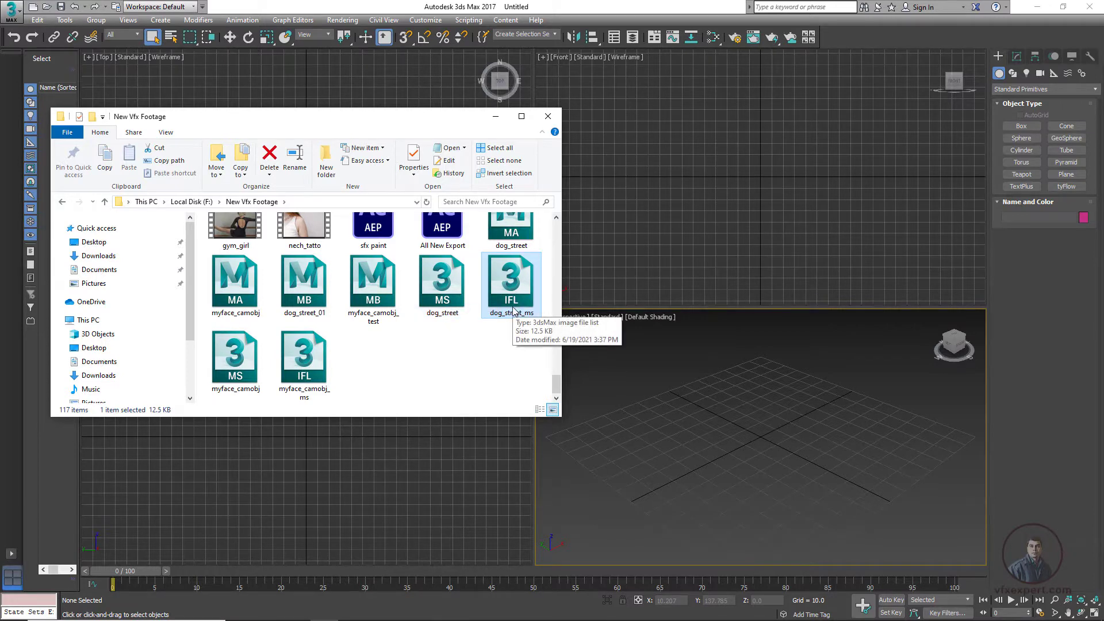
drag(436, 337, 512, 299)
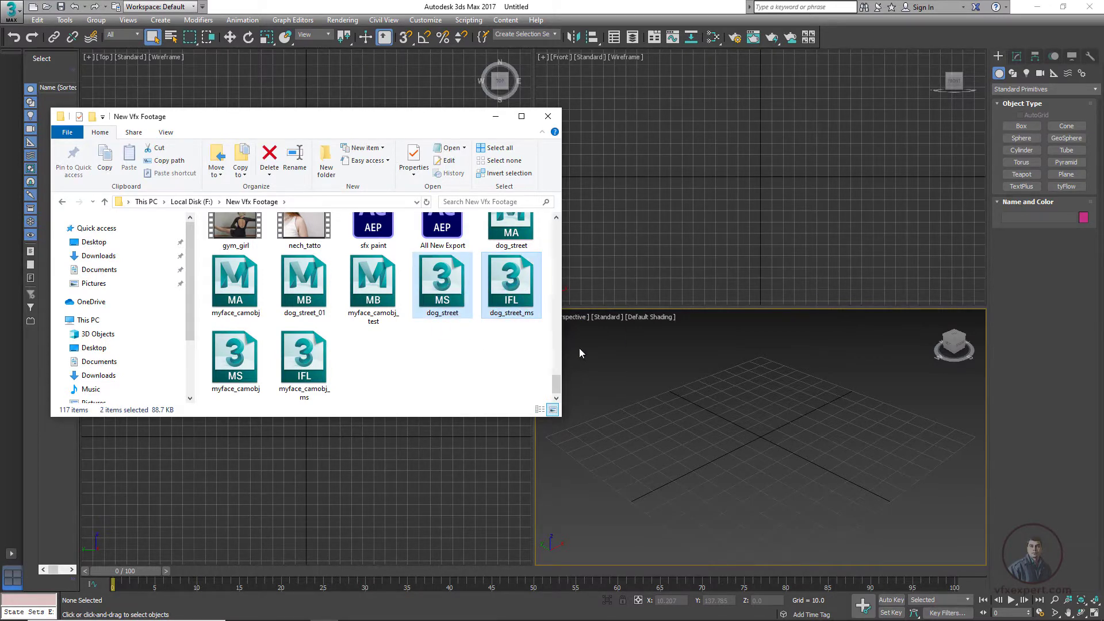
click(448, 364)
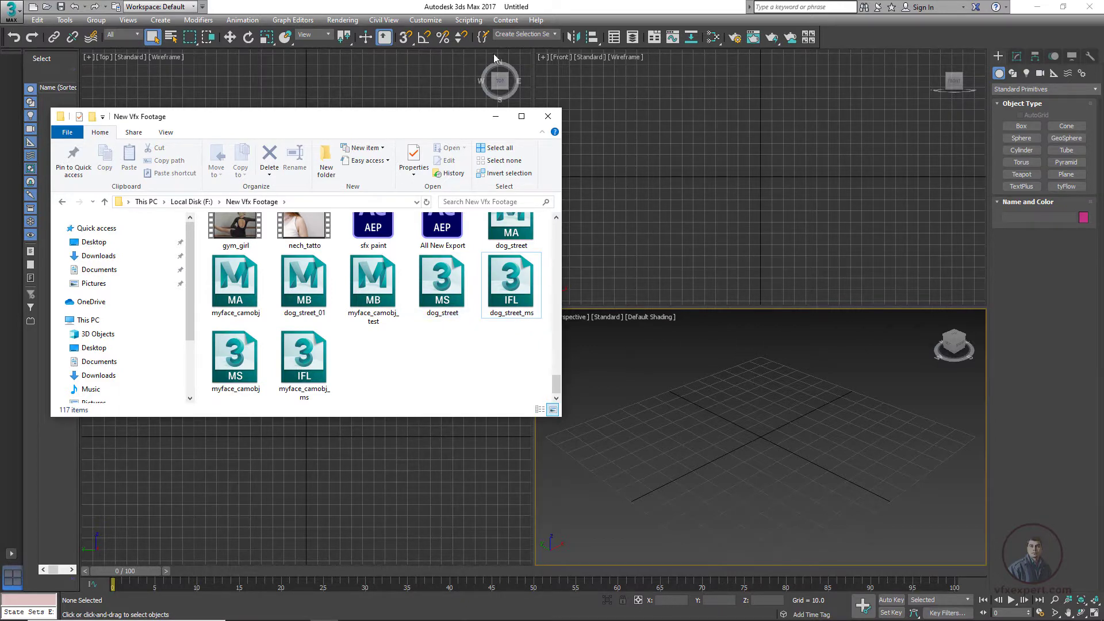
click(477, 23)
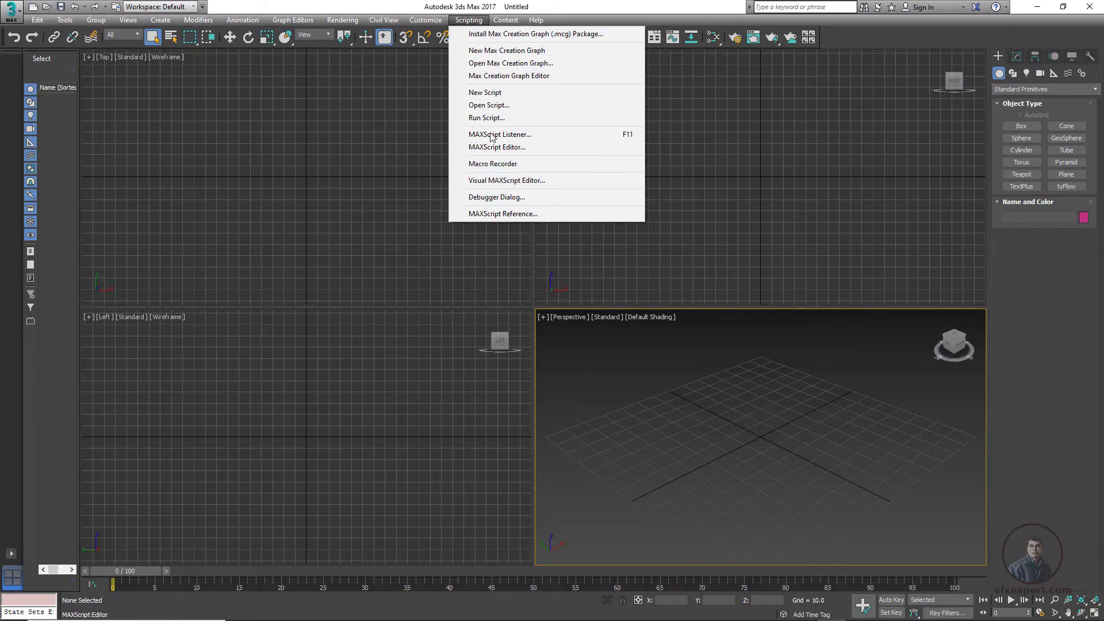
click(496, 119)
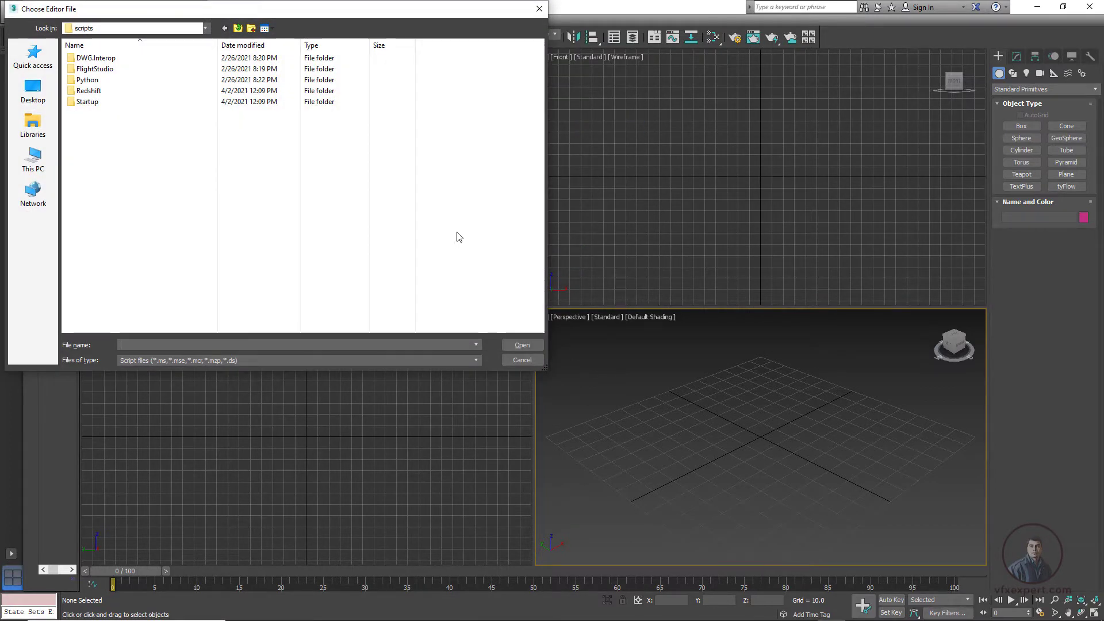
click(540, 9)
- Load the dog_street MS script from the New Vfx Footage folder into the Perspective viewport and scrub the timeline to frame 15
mouse_move(702, 618)
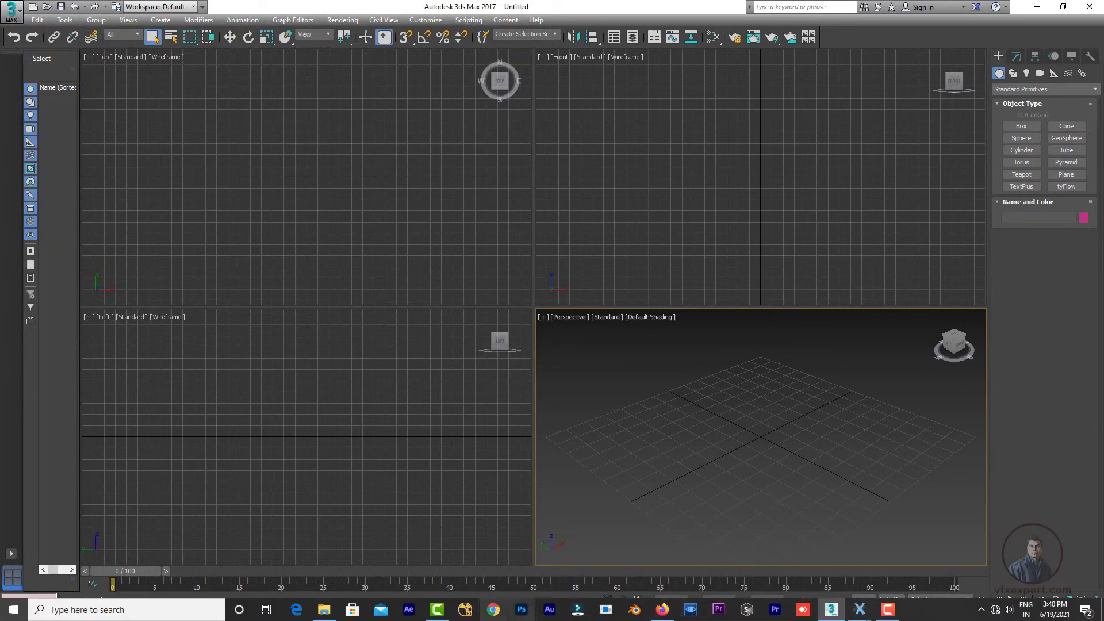
click(332, 614)
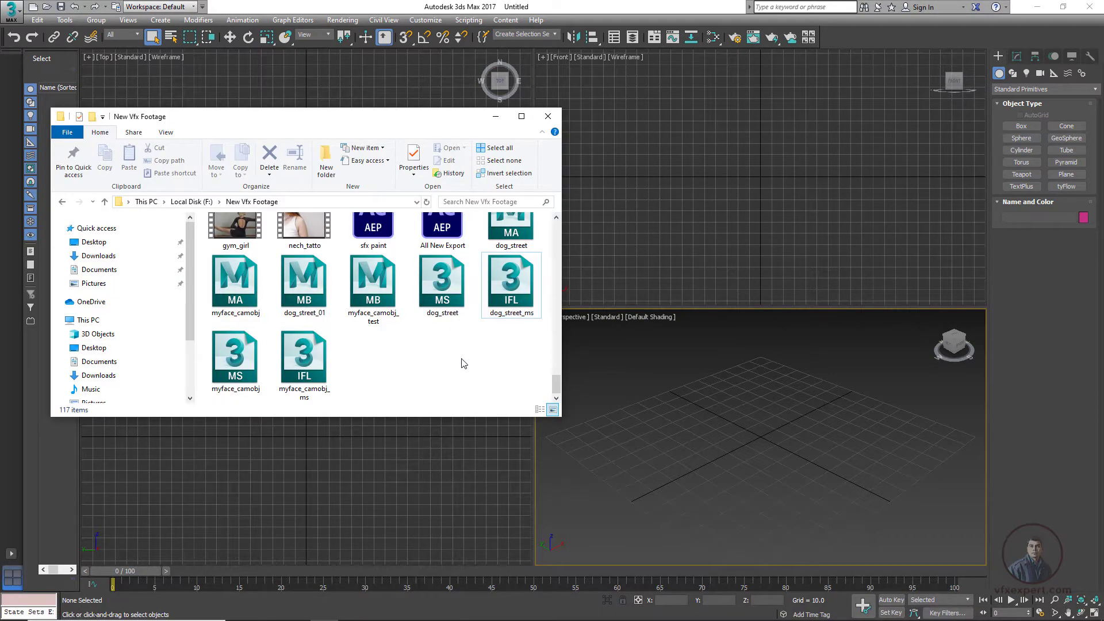
drag(452, 285, 712, 436)
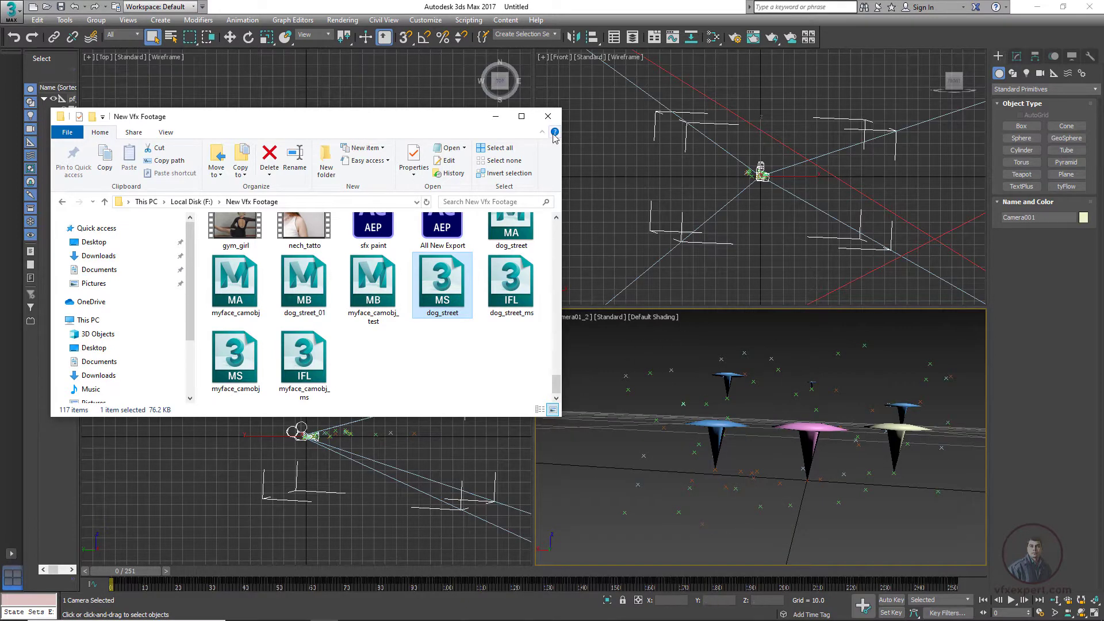
drag(462, 123, 418, 101)
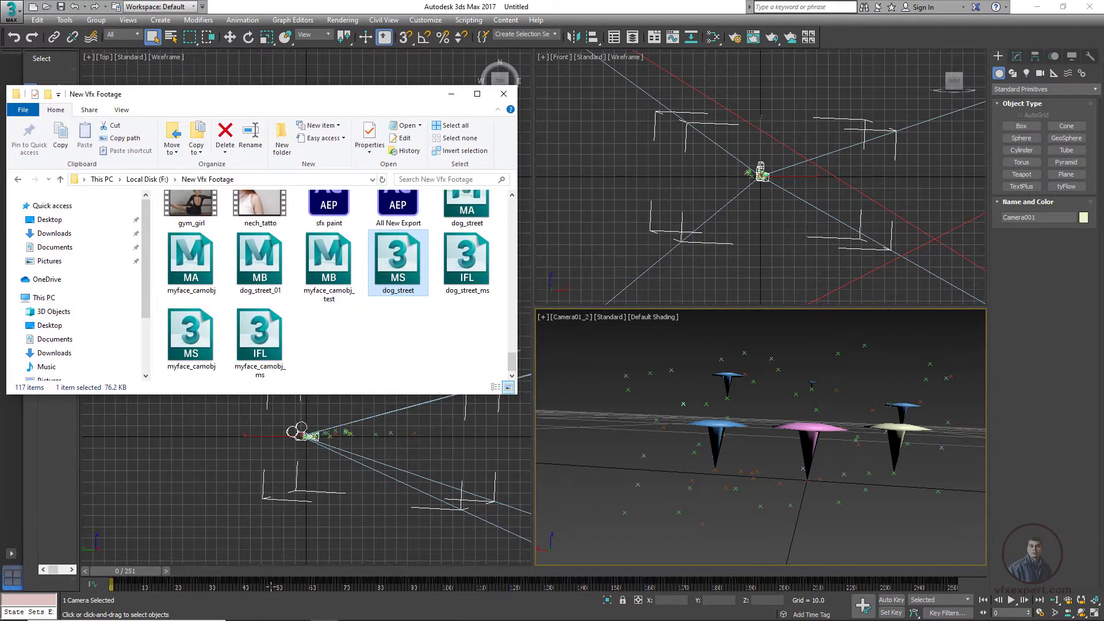
click(146, 577)
drag(147, 578, 171, 570)
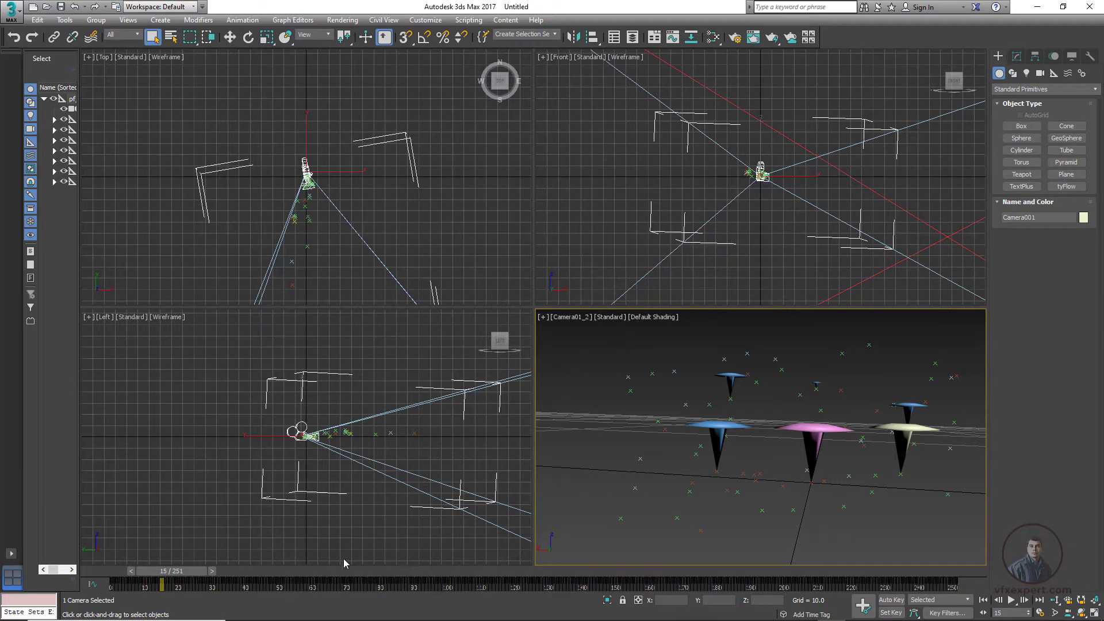
- Apply the dog_street_ms IFL file from New Vfx Footage to the camera viewport as a viewport background
click(324, 610)
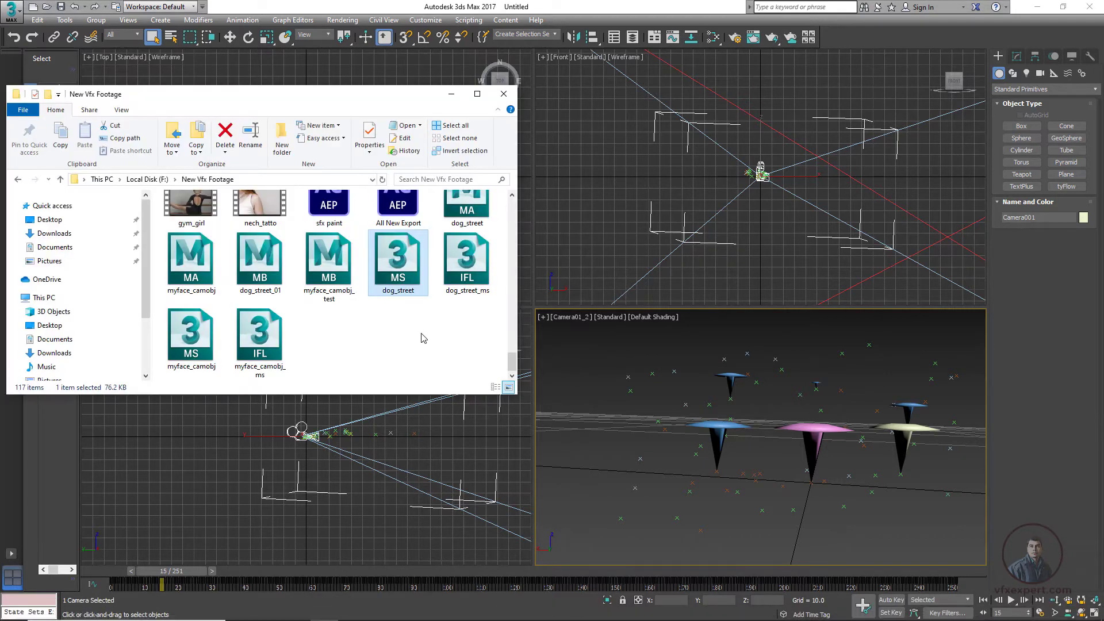
click(425, 305)
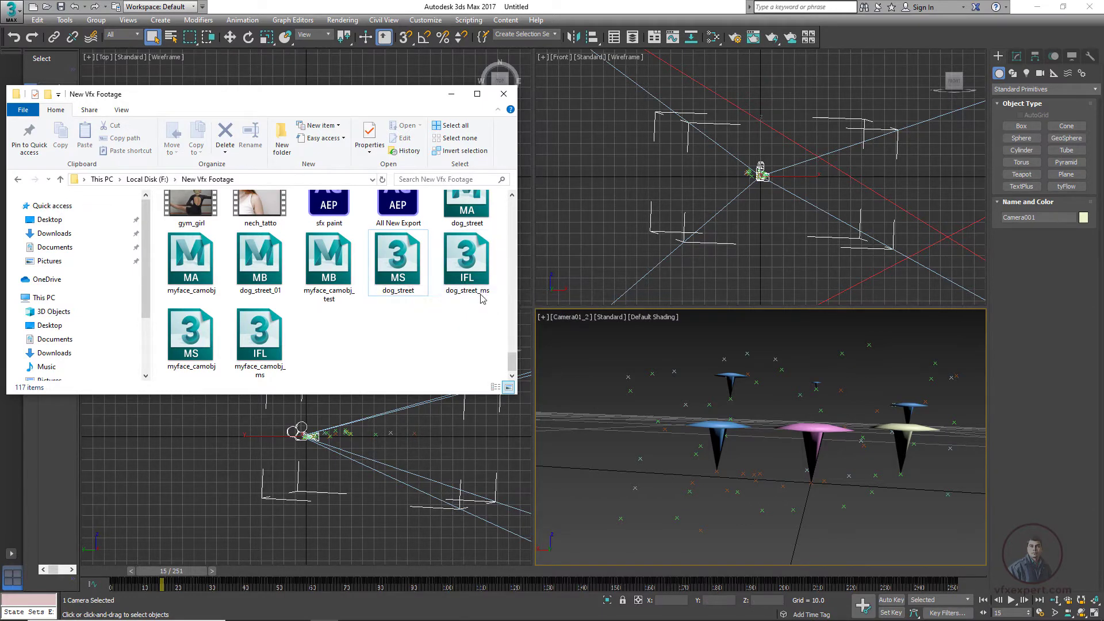
drag(475, 274, 667, 460)
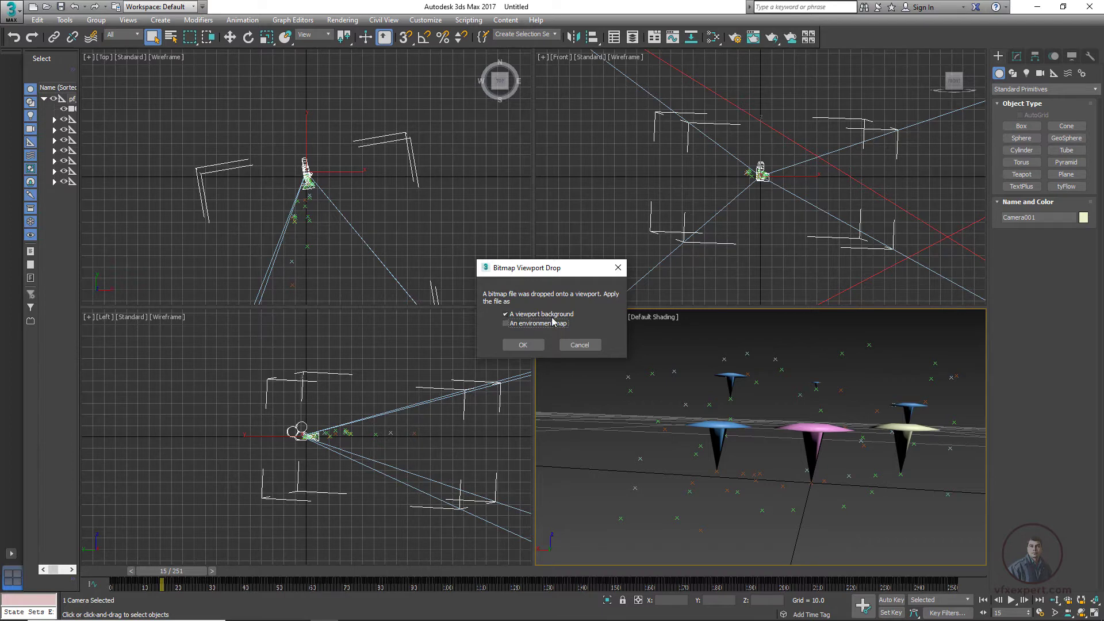
click(524, 344)
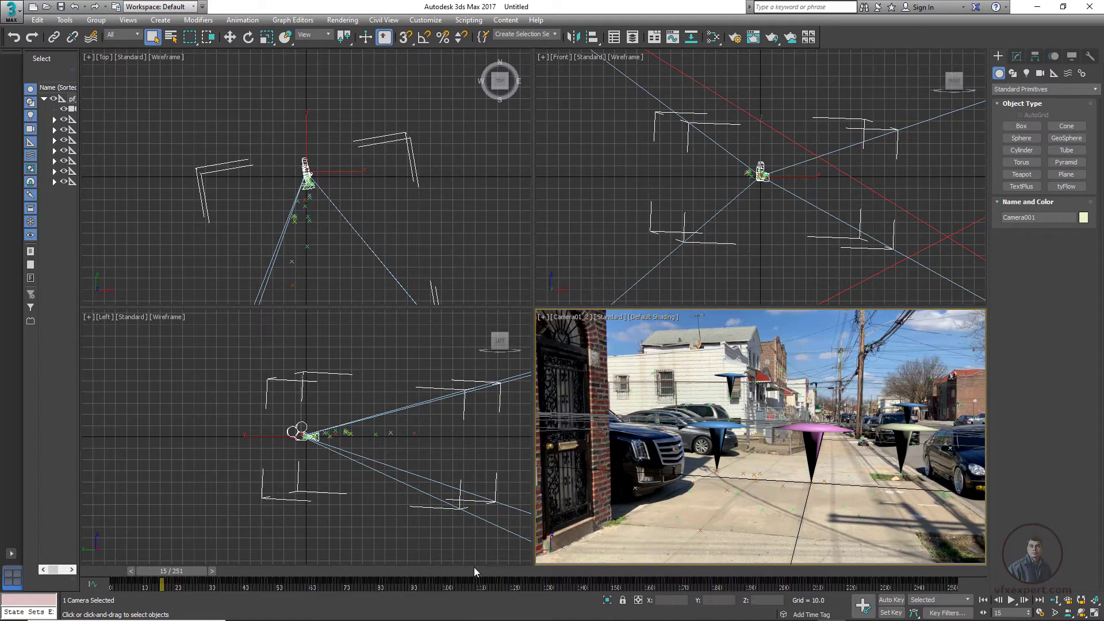
- Play the tracked scene from its first frame, stop playback and scrub back to frame 75
click(983, 600)
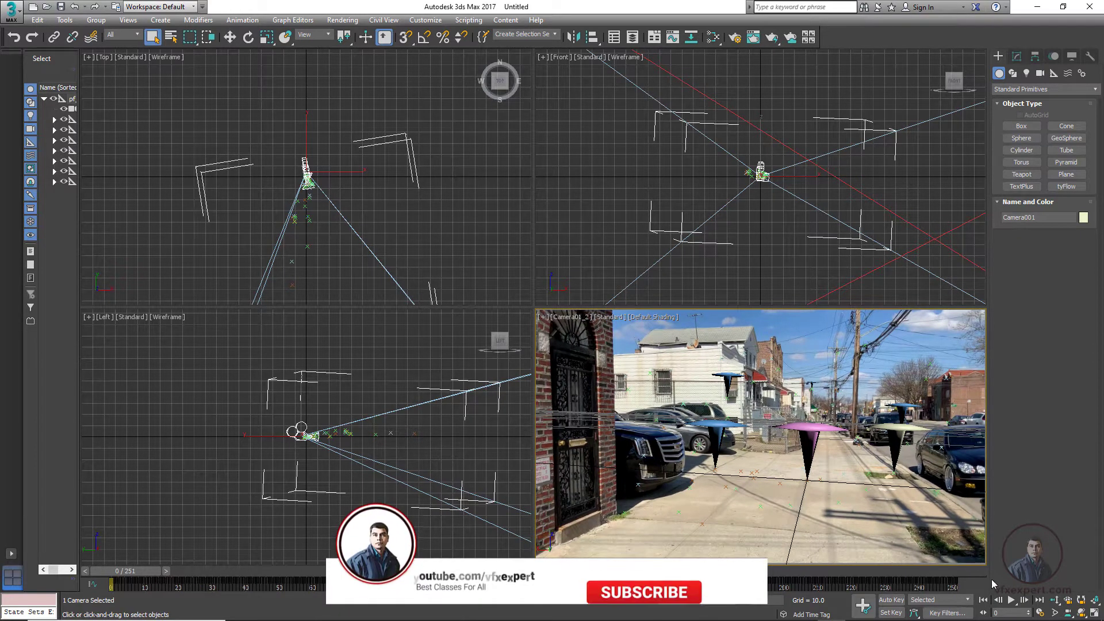
click(1011, 600)
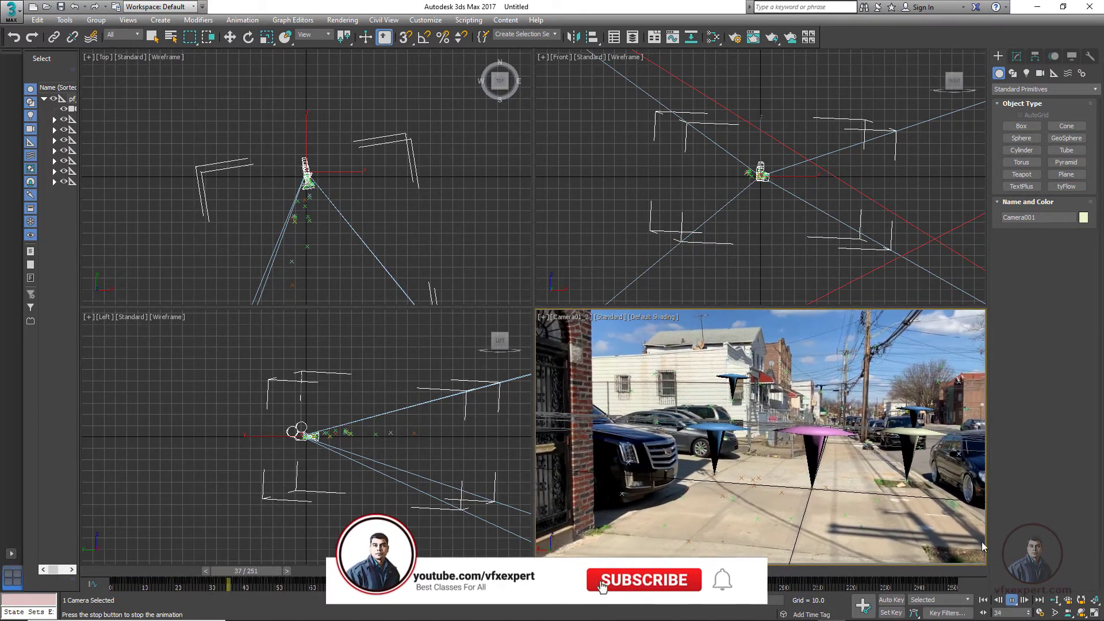
key(/)
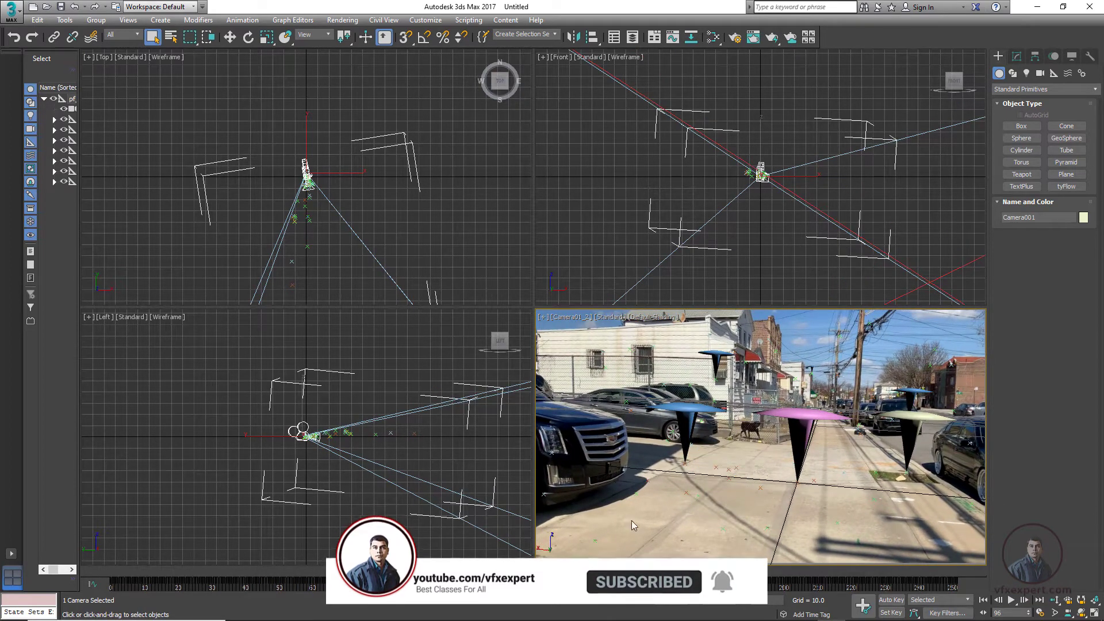
drag(460, 570, 391, 569)
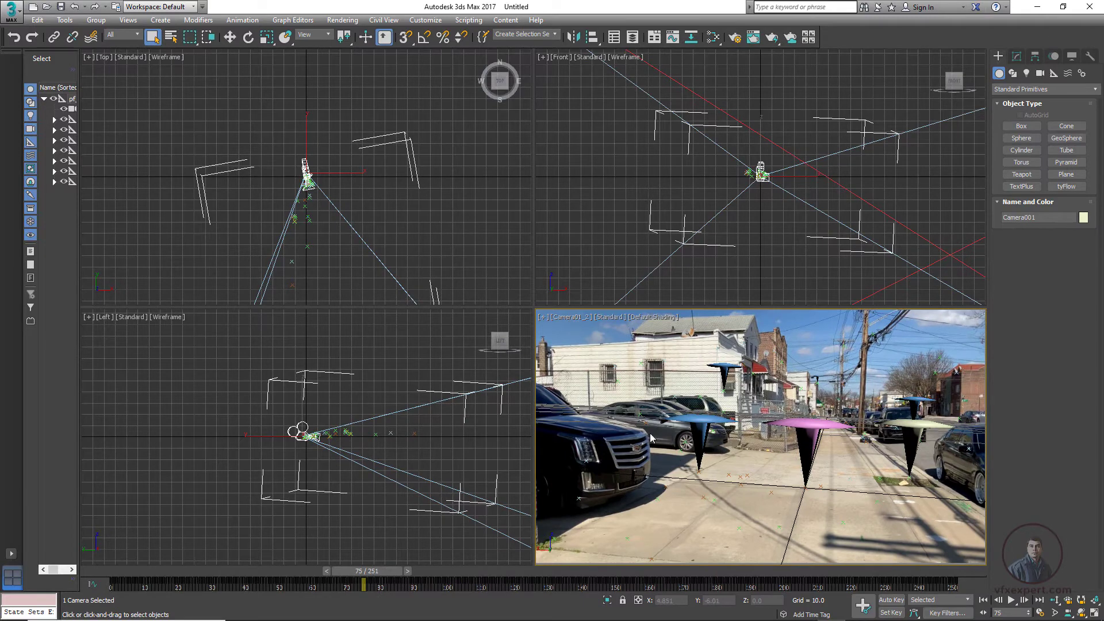
- Check the Update Background While Playing option in the viewport preferences and accept the settings
click(431, 20)
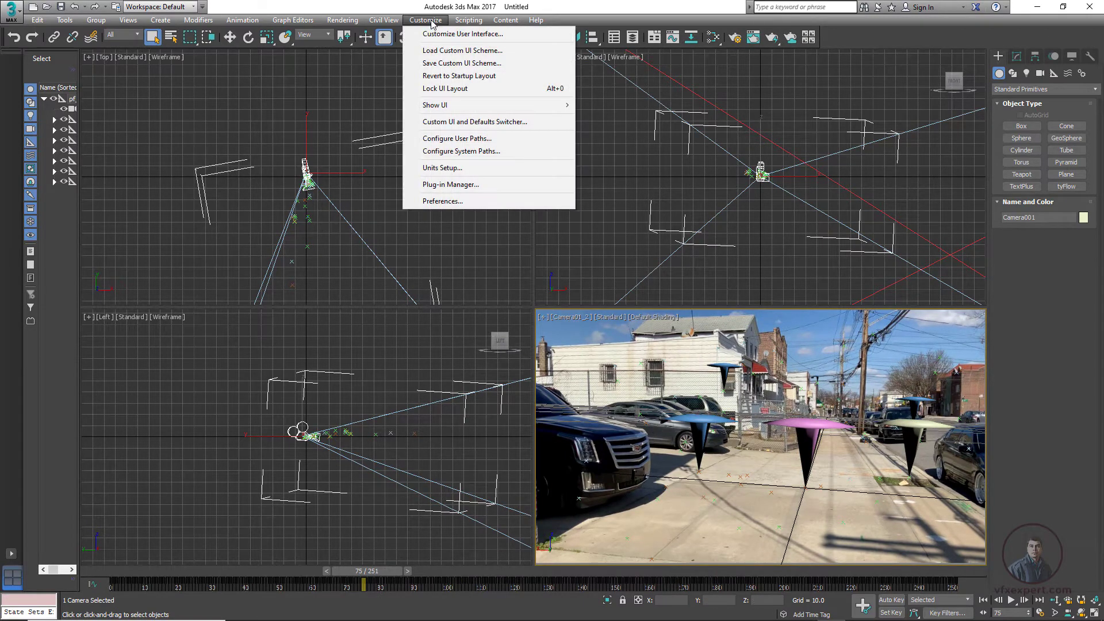
click(442, 200)
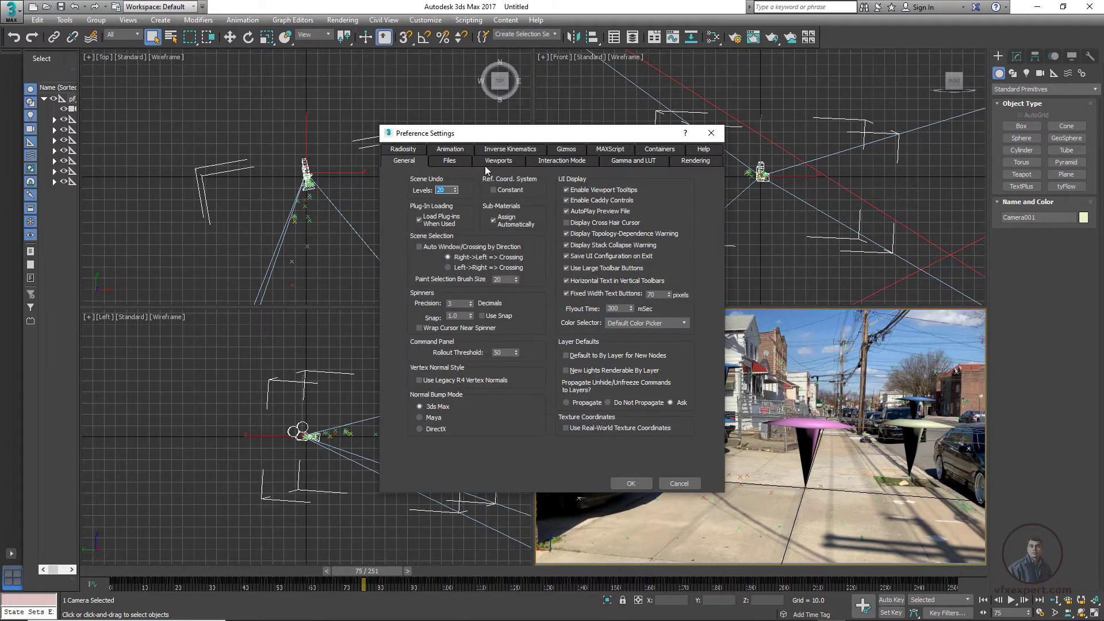
click(501, 163)
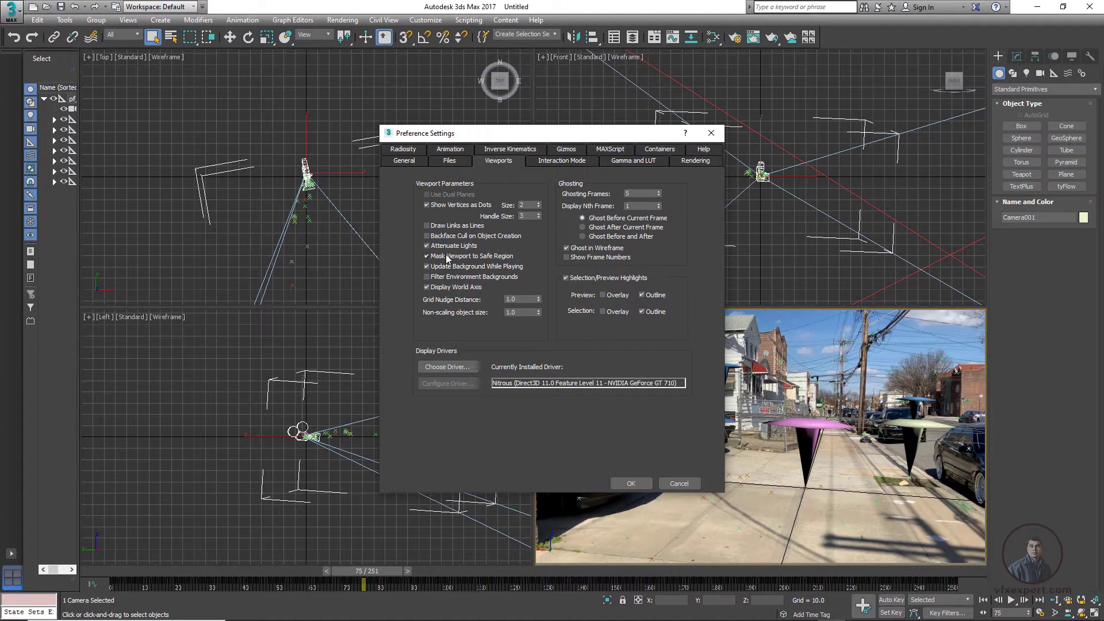
click(638, 483)
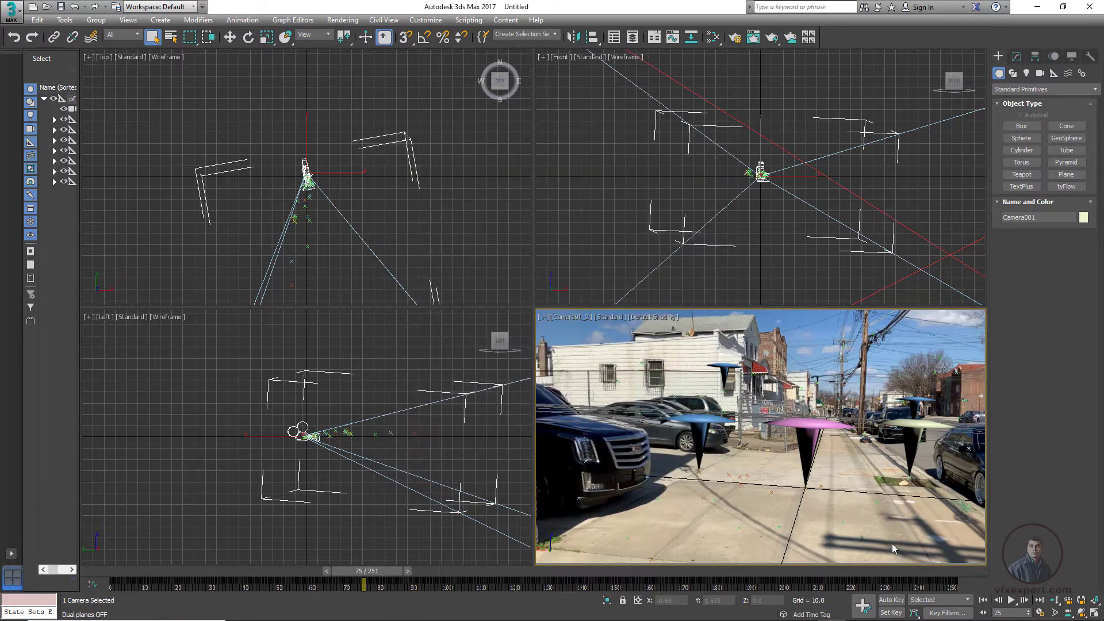
- Play the animation over the footage from frame 75 and return to the first frame
click(1010, 600)
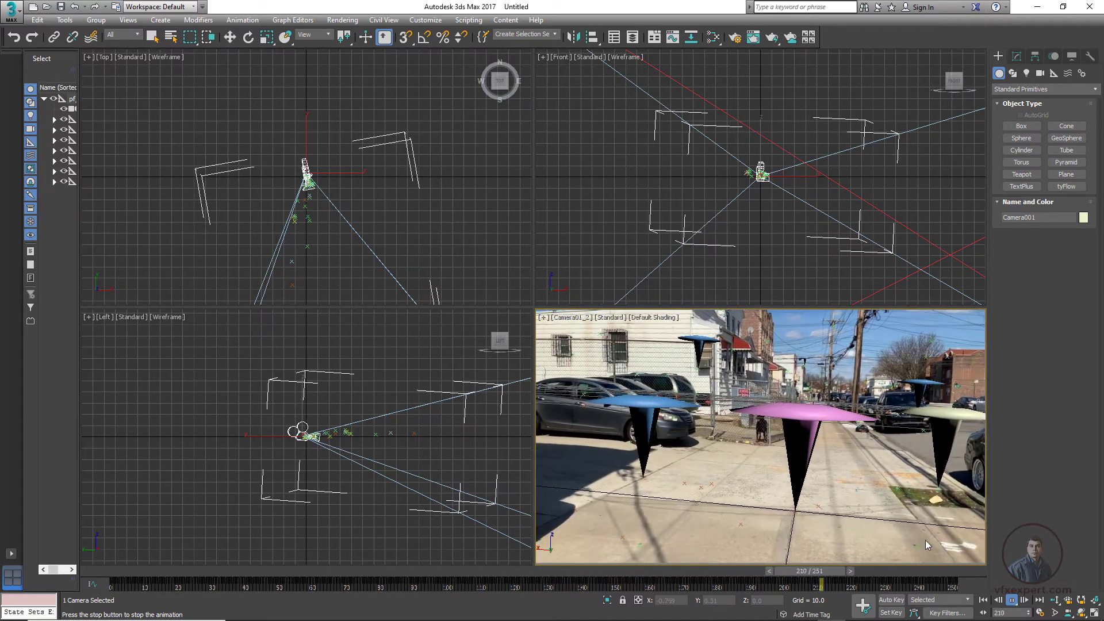
click(1013, 600)
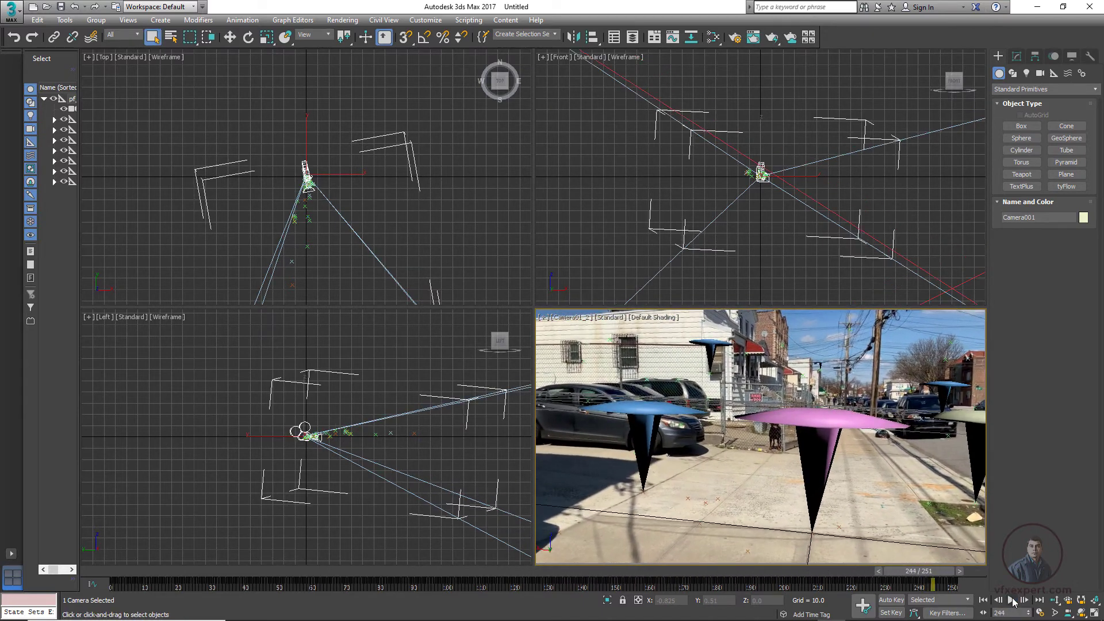
click(982, 599)
- Inspect the pink thumb tack and a nearby tracker point in the camera viewport and clear the selection
click(828, 433)
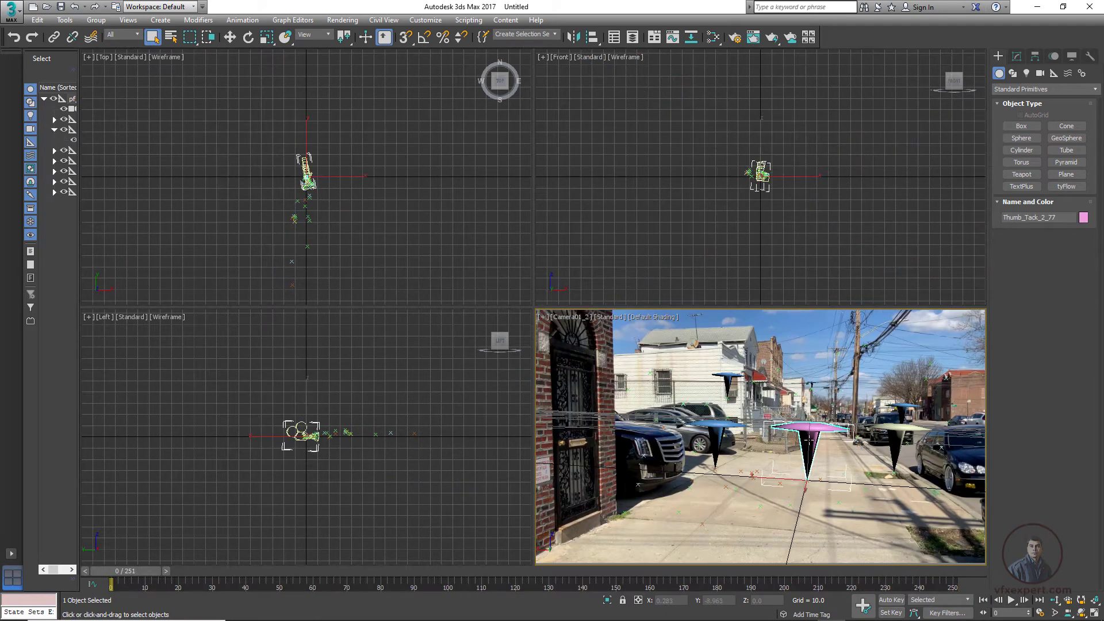
click(753, 476)
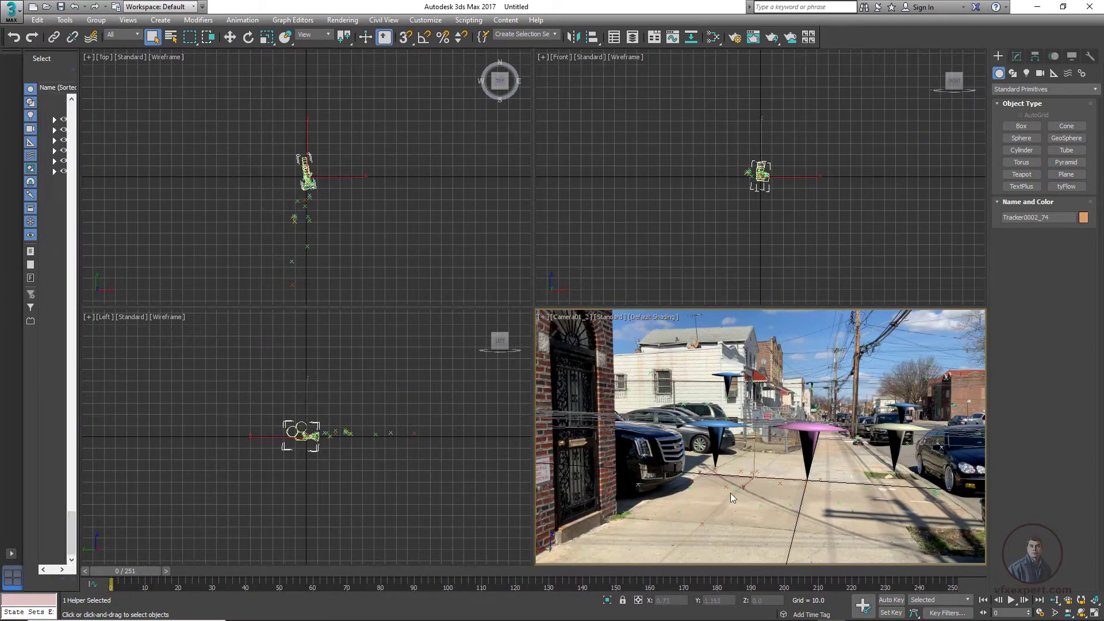
click(819, 506)
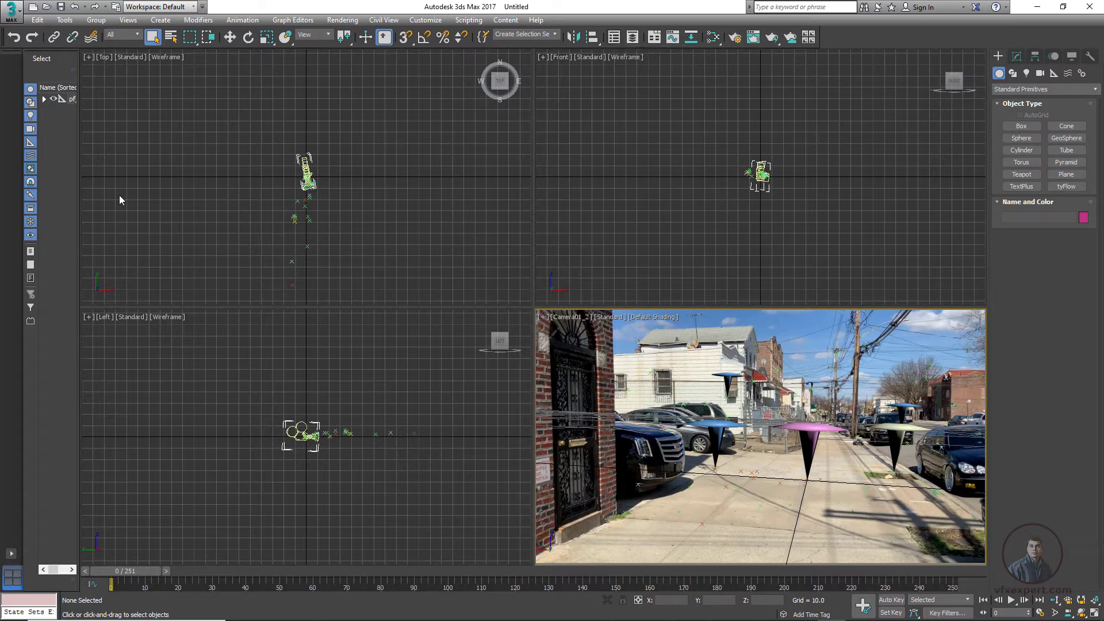
- Widen the scene object list and inspect the camera, camera group and thumb tack roots inside the pf_data hierarchy
drag(82, 138, 160, 142)
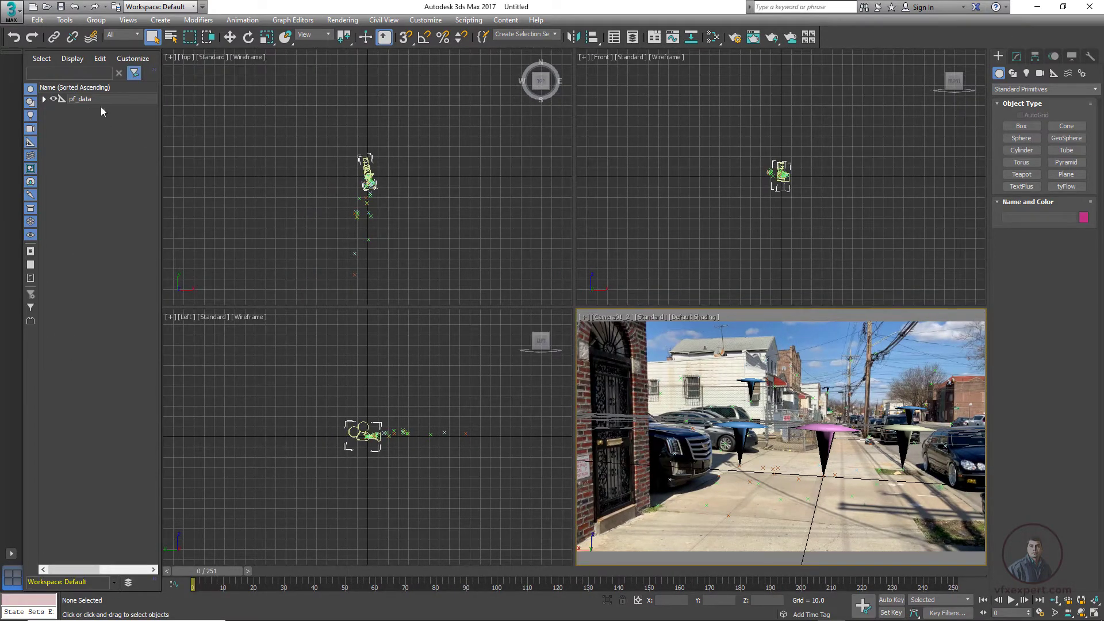
click(81, 100)
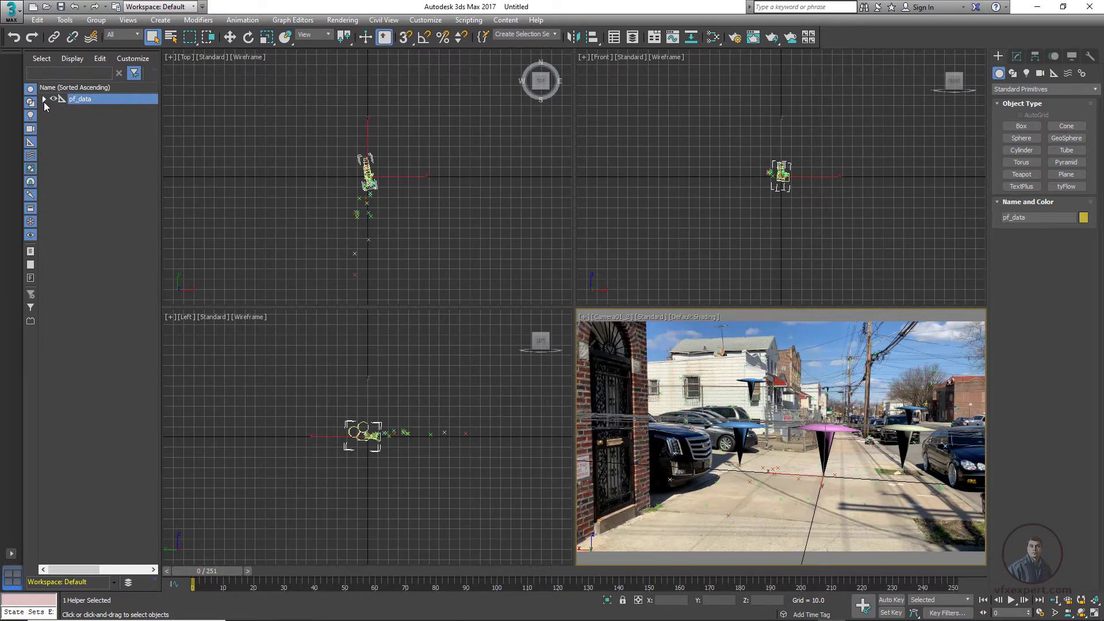
click(43, 99)
click(95, 109)
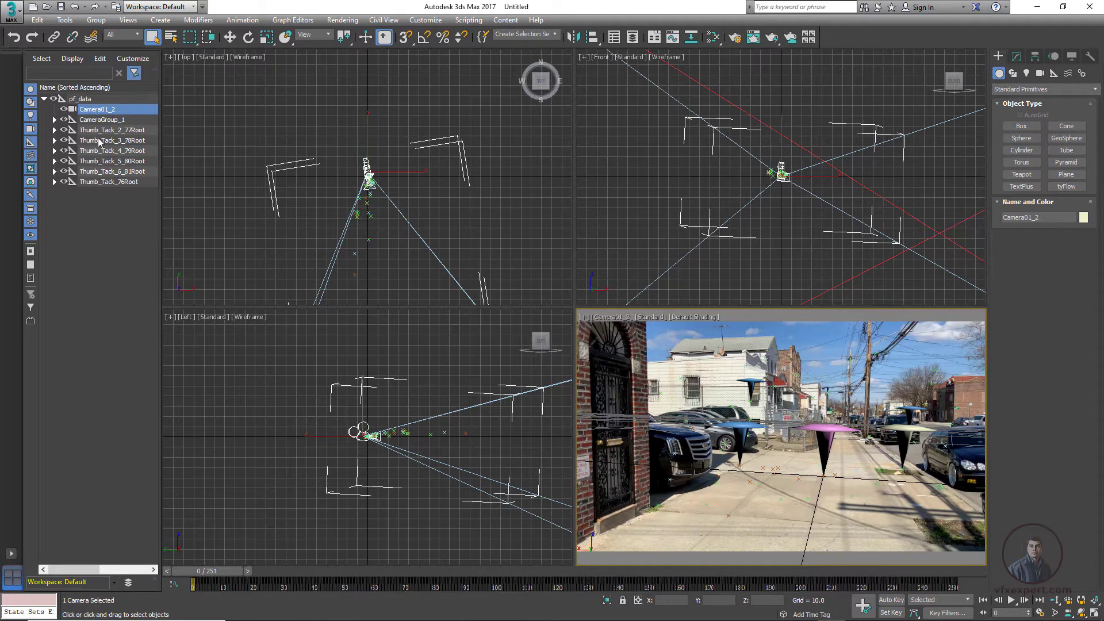
click(101, 121)
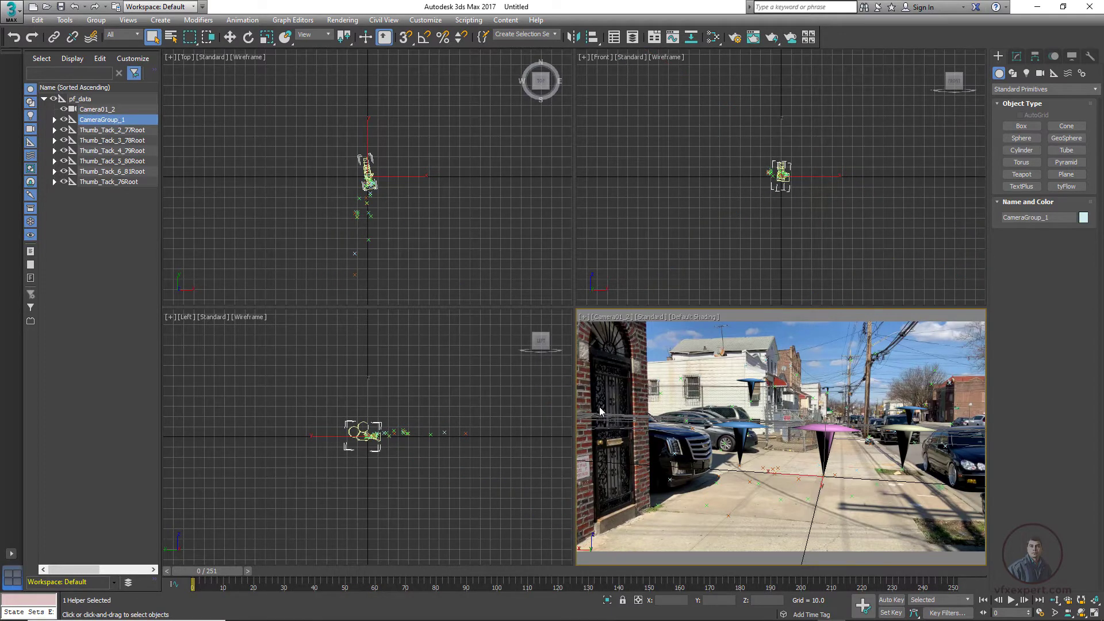
click(127, 131)
click(127, 141)
click(132, 151)
click(130, 162)
click(131, 172)
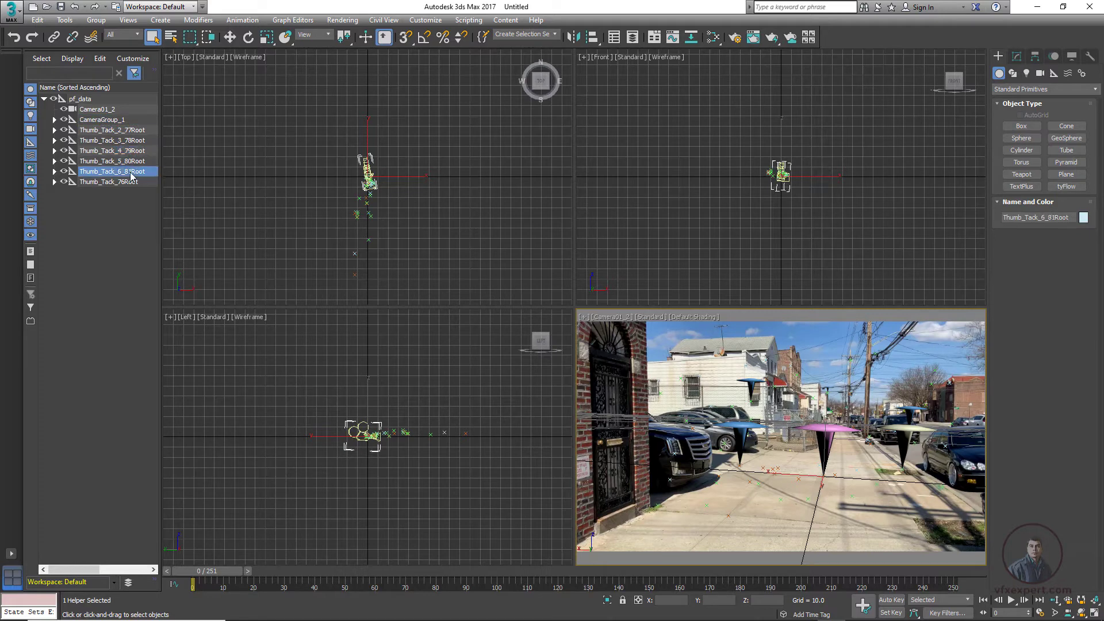
click(130, 182)
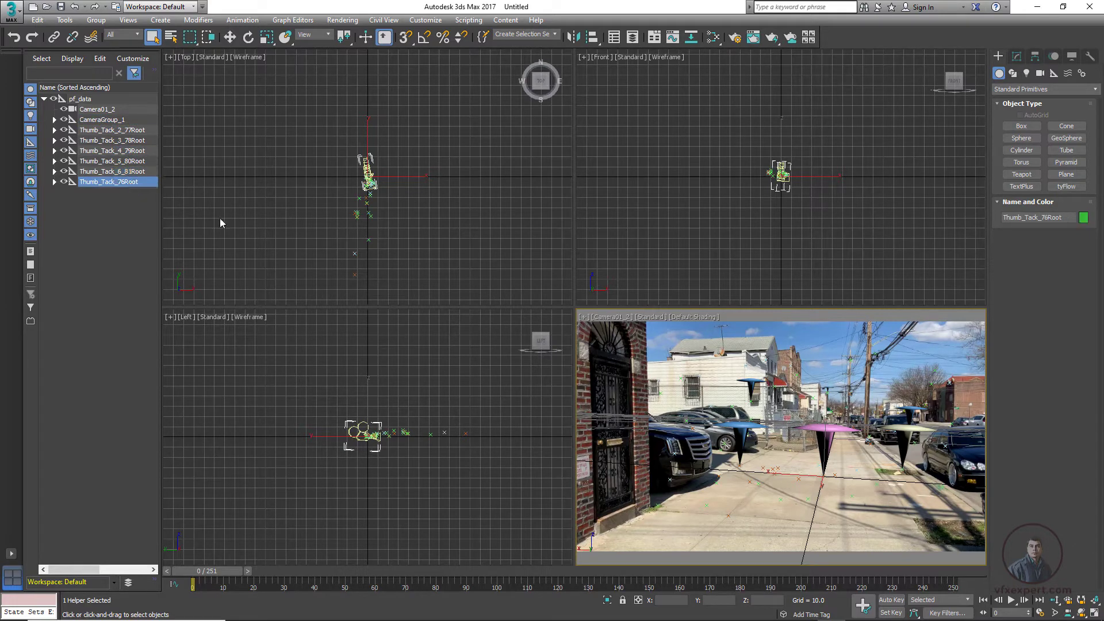
- Delete all six thumb tack root helpers and the thumb tack objects that belonged to them
click(137, 133)
shift+click(127, 183)
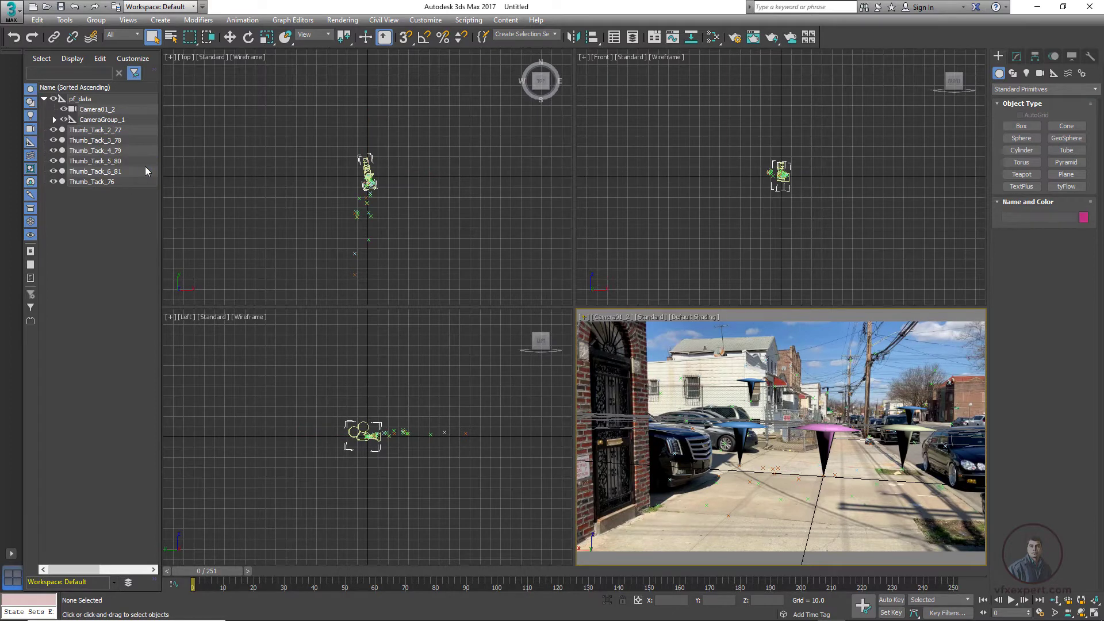
key(Delete)
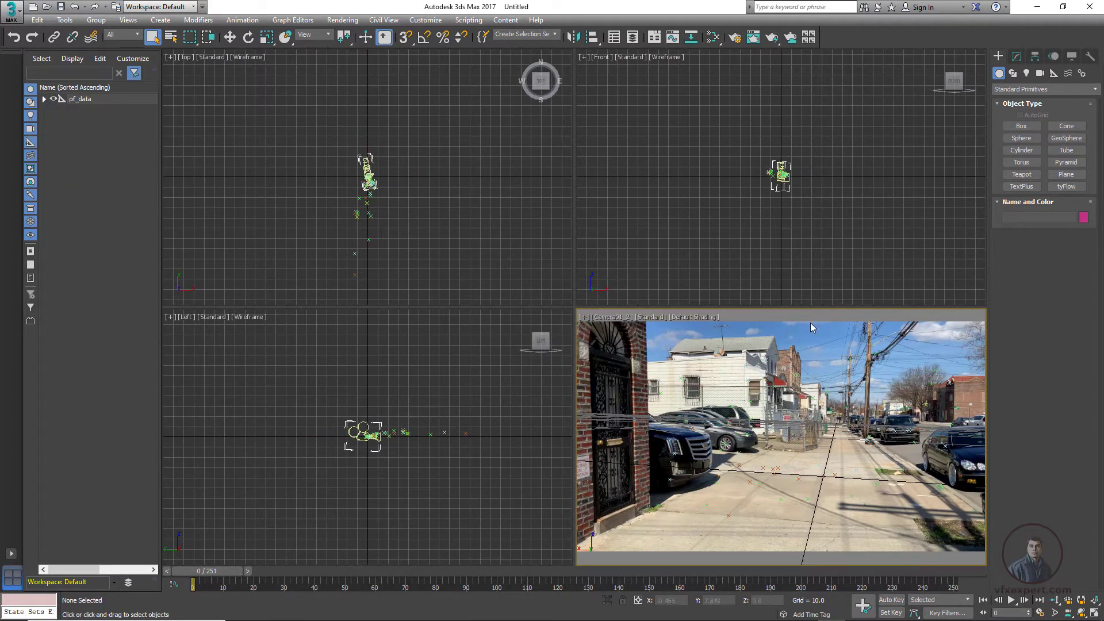
- Expand pf_data and inspect the remaining CameraGroup_1 trackers and the Camera01_2 camera
click(44, 99)
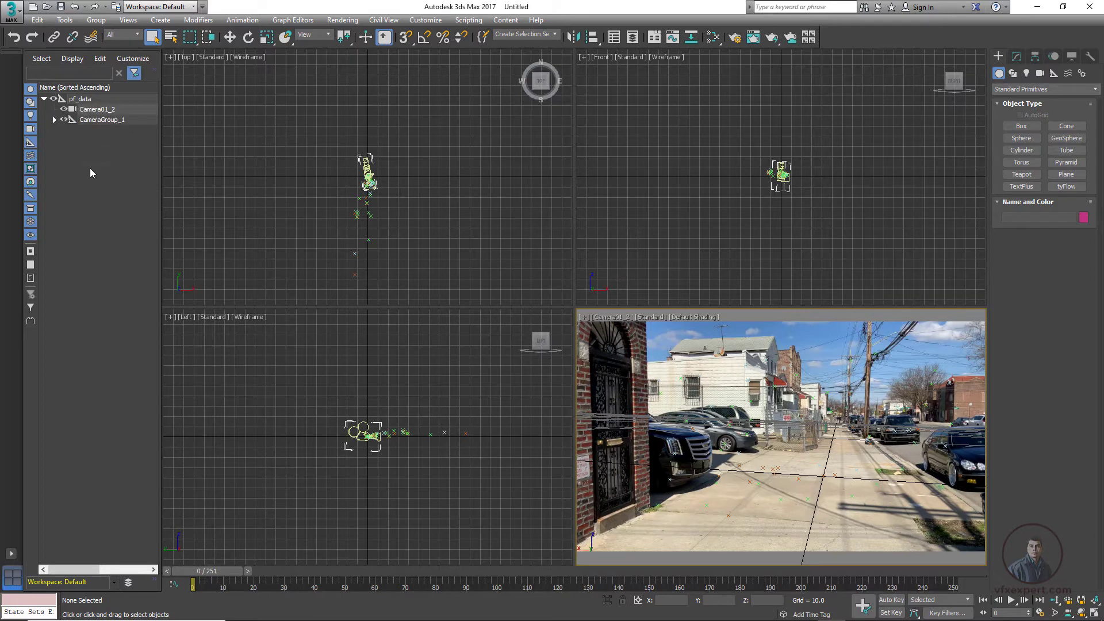
click(109, 120)
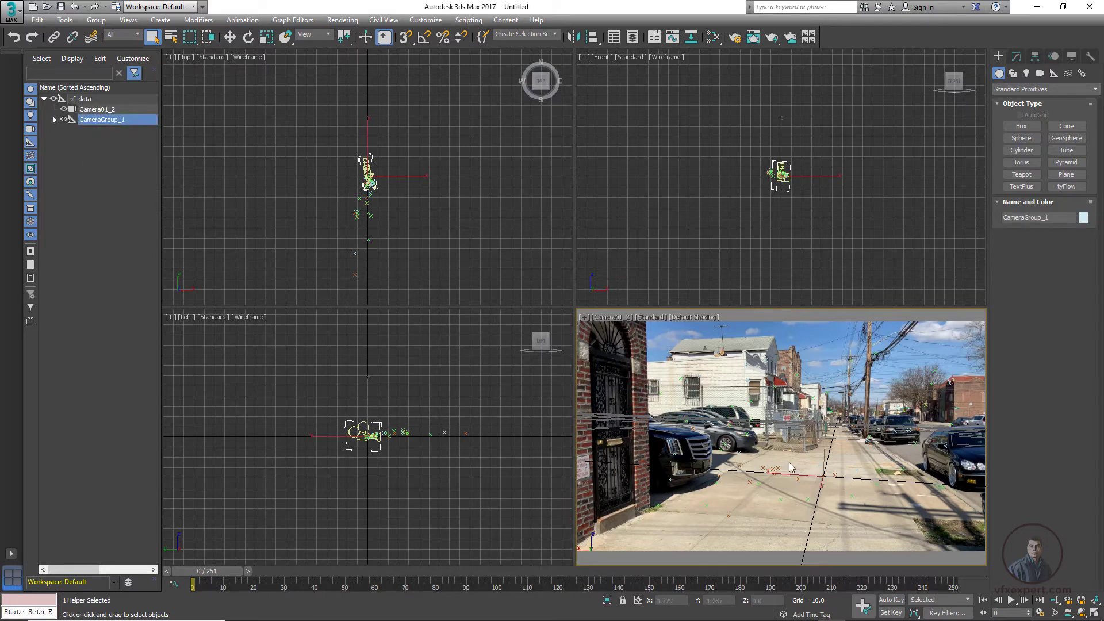
click(97, 109)
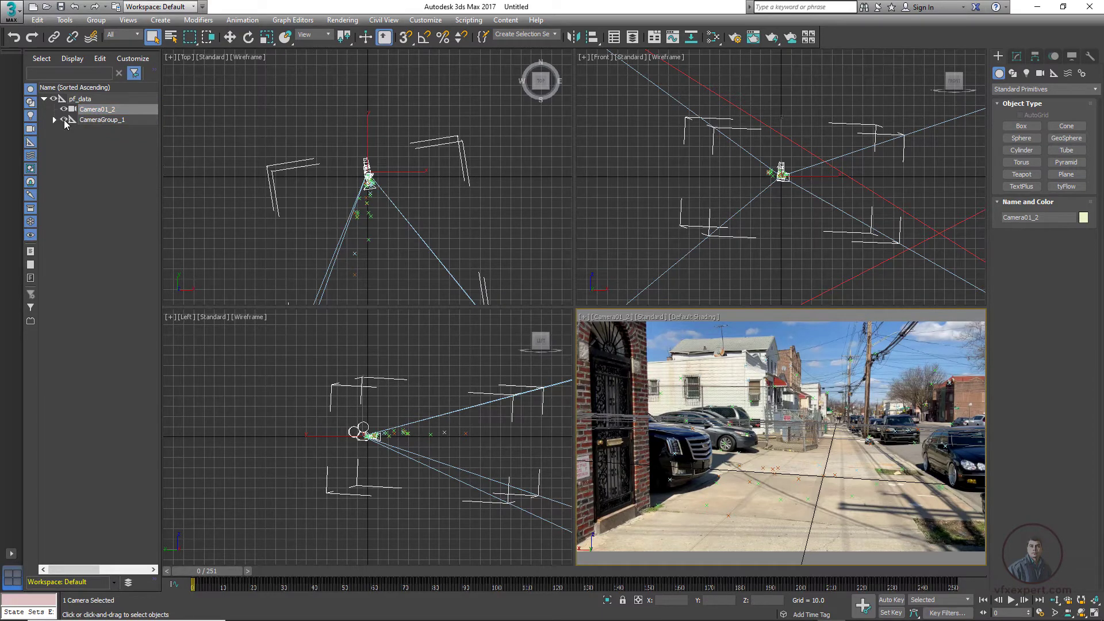
- Select the pf_data root and rotate it to about X 89.5, Y 0.25, Z -0.15 degrees, aligning the grid axes with the sidewalk
click(45, 99)
click(85, 99)
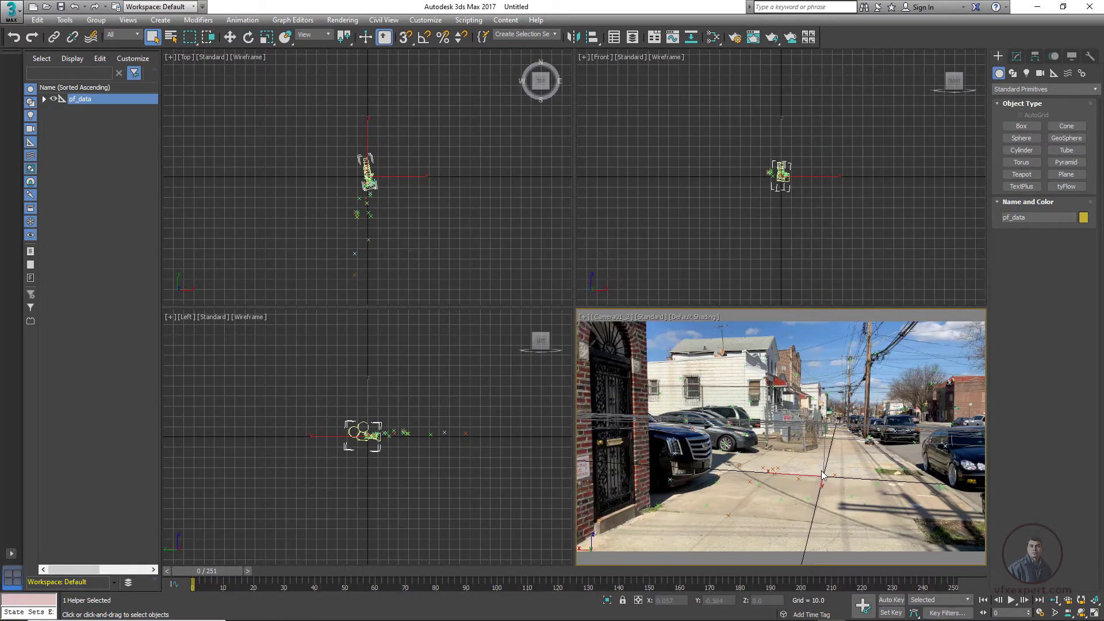
key(e)
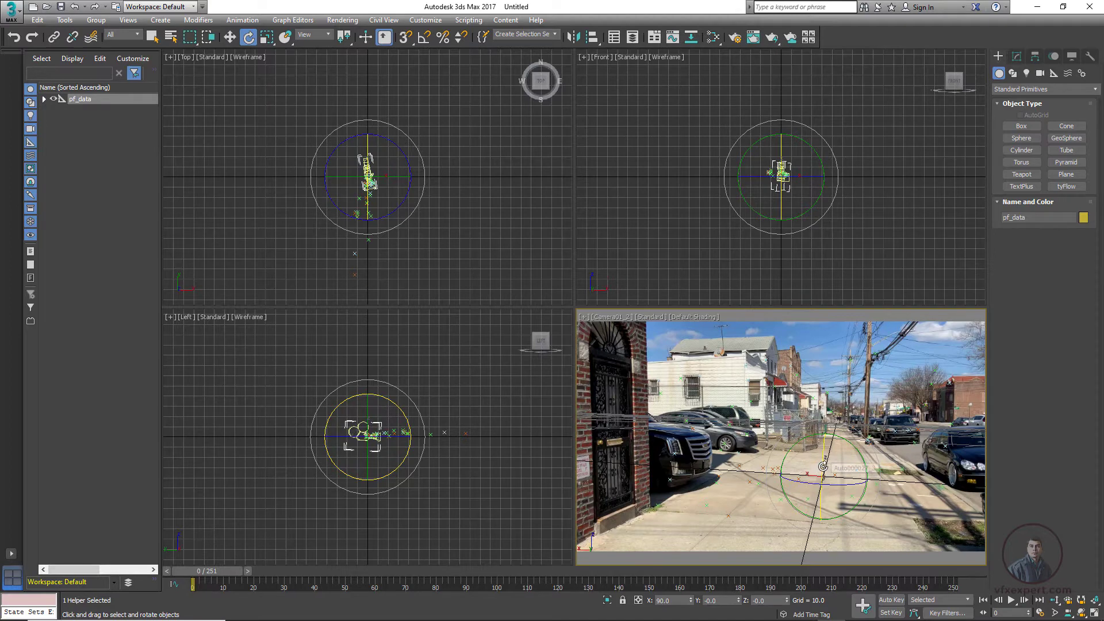
drag(823, 474, 841, 485)
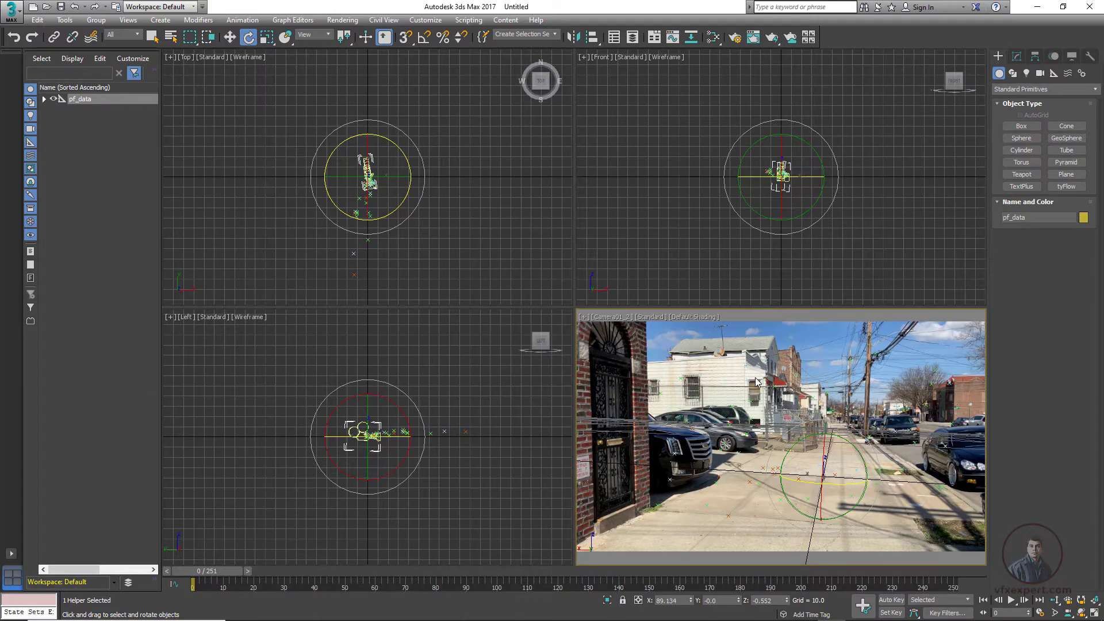
key(alt+w)
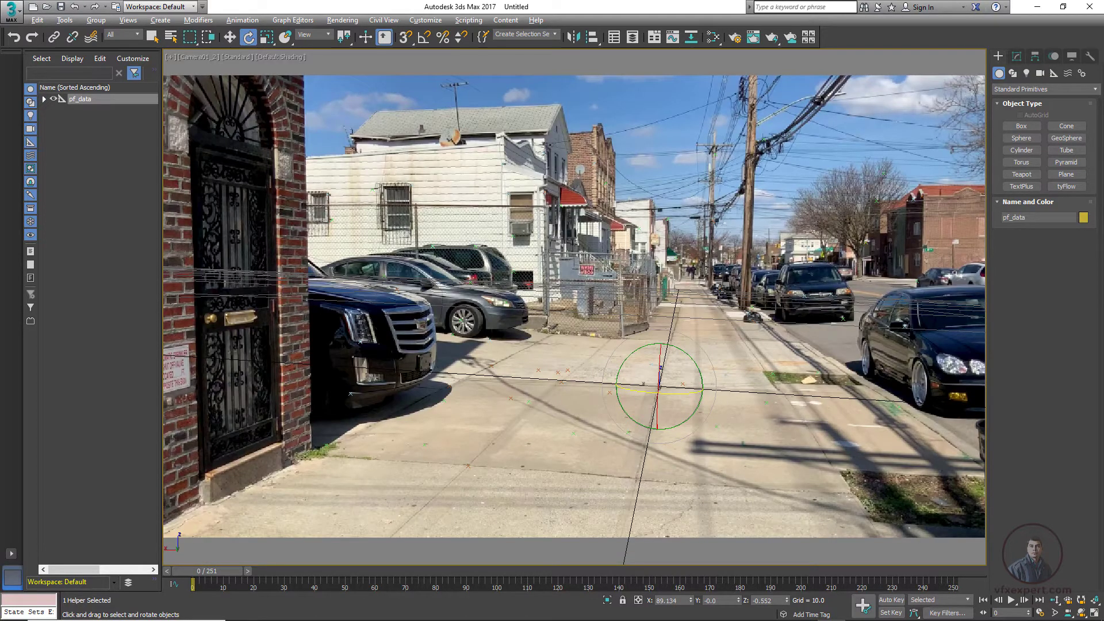
drag(659, 384, 676, 401)
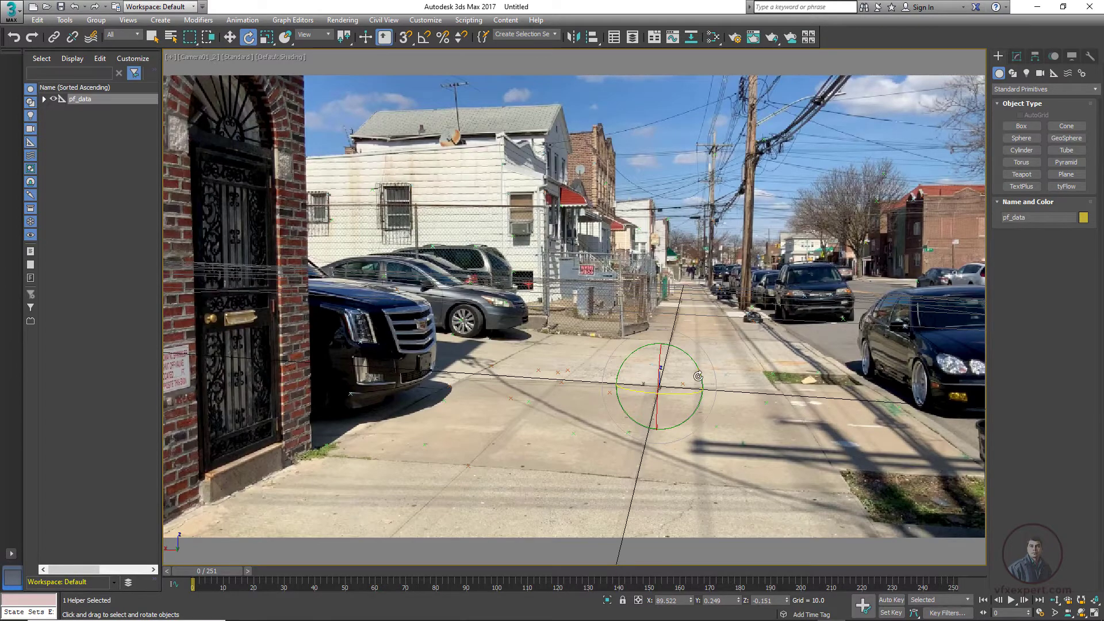
- Scrub the timeline to check how the grid axes follow the sidewalk in the footage
key(w)
drag(209, 571, 193, 535)
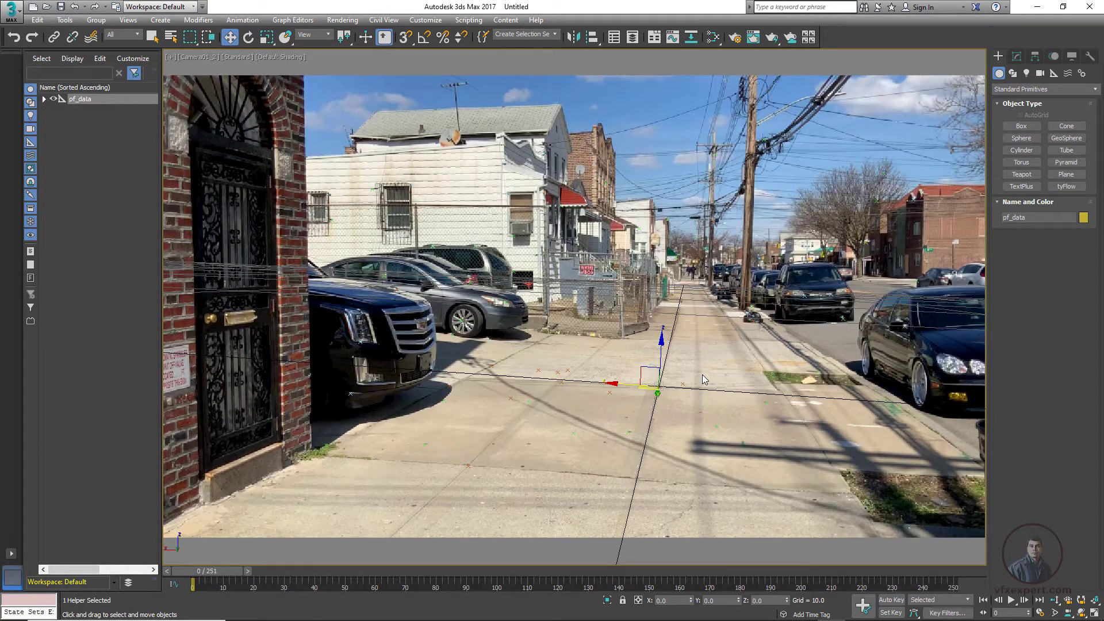
drag(208, 572, 62, 576)
key(w)
- Create a test box about 2.2 long, 0.5 wide and 0.4 high on the sidewalk and move it along X to about 0.275
click(1022, 127)
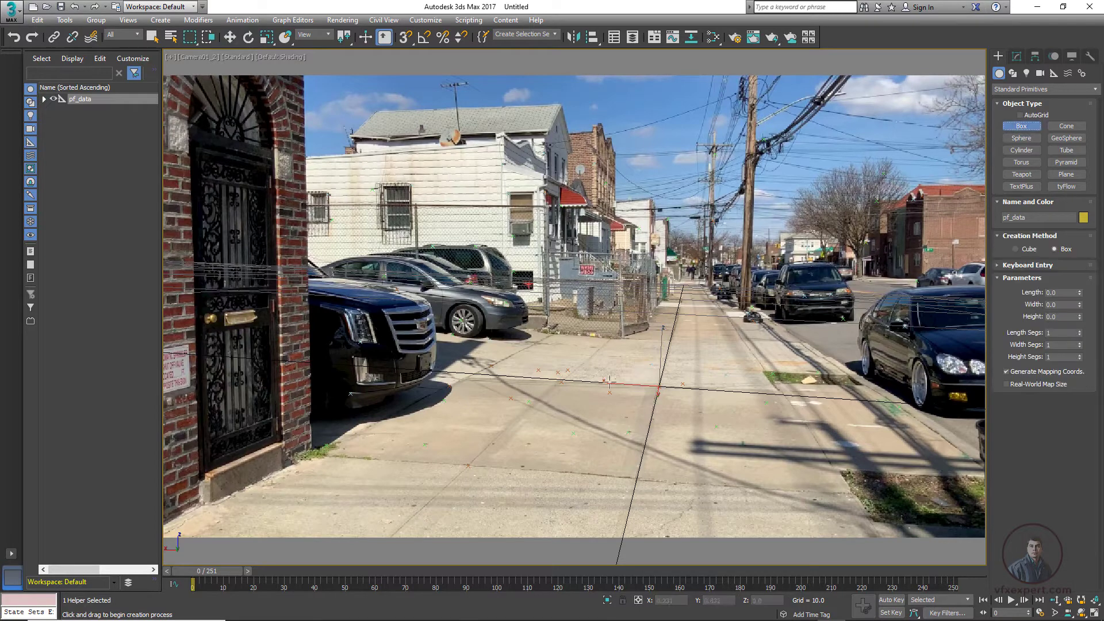
drag(667, 365, 730, 419)
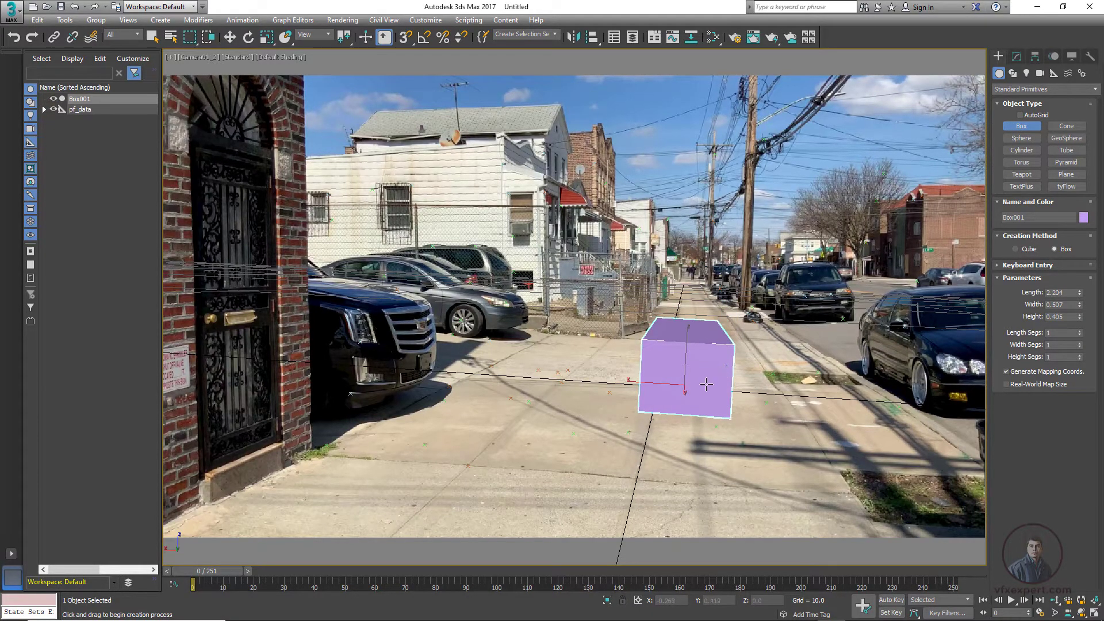
key(w)
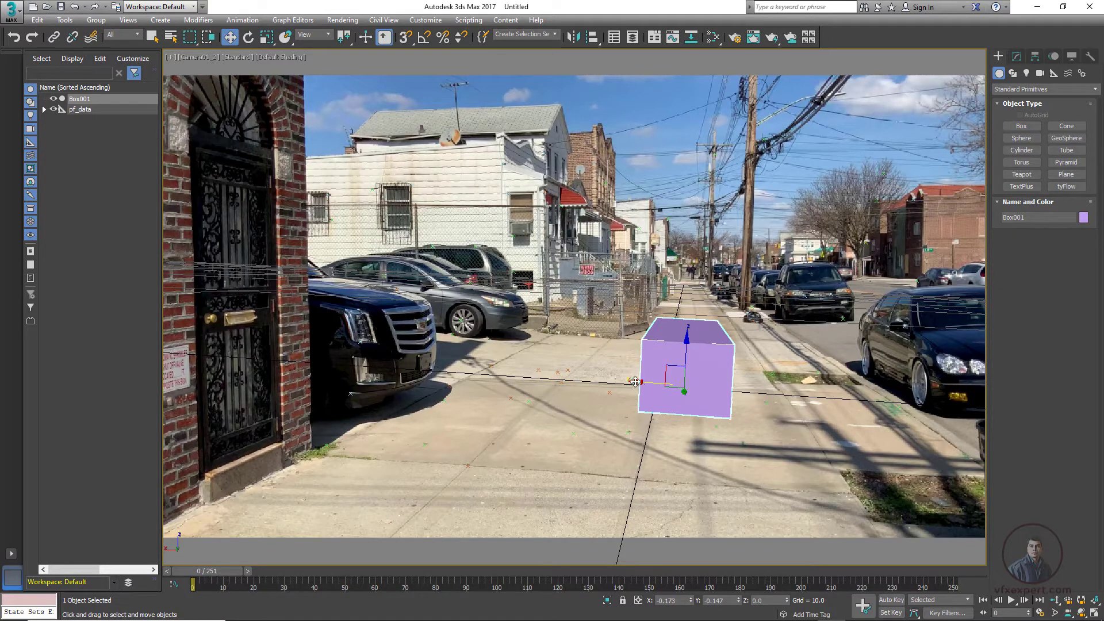
click(584, 389)
click(643, 391)
drag(644, 392, 577, 382)
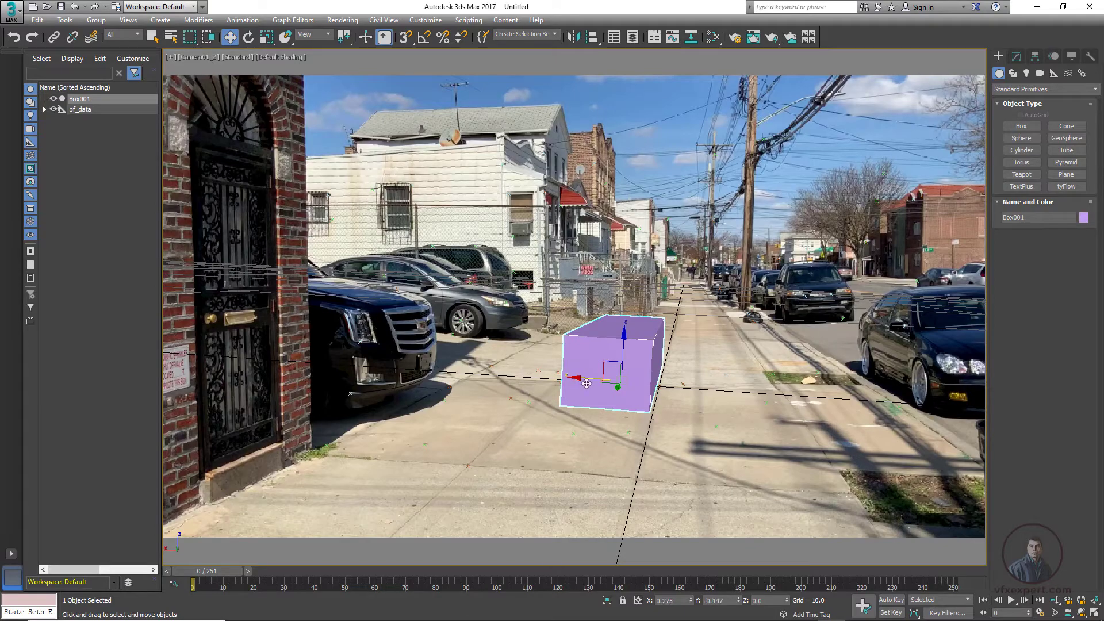
- Play the animation to check how the test box tracks, delete the box and return to frame 0
click(1011, 601)
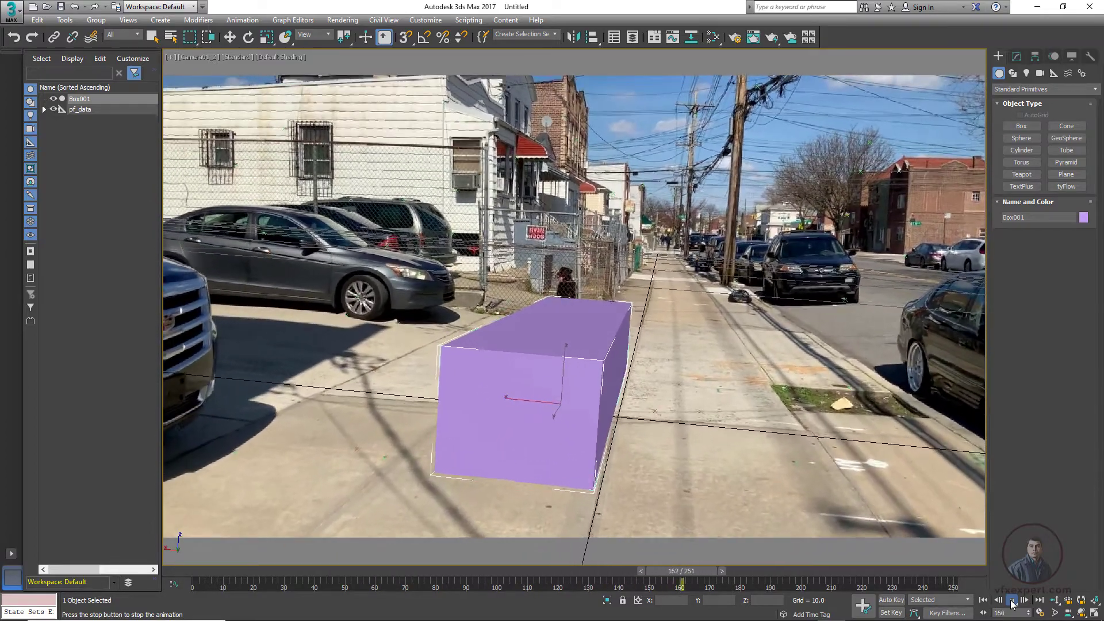
click(1012, 603)
key(w)
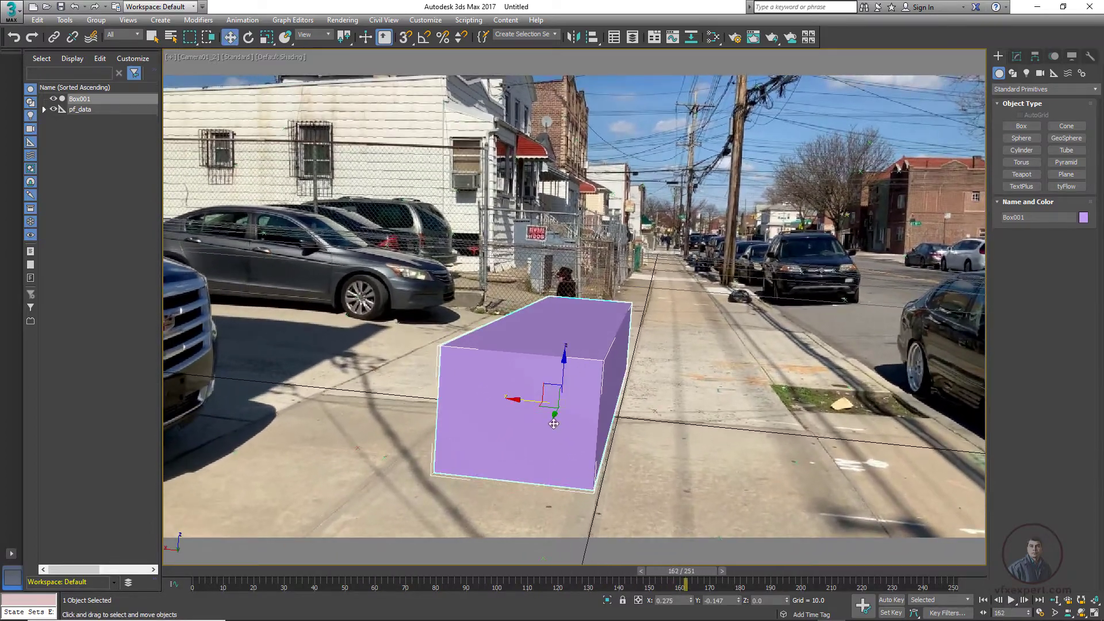
key(Delete)
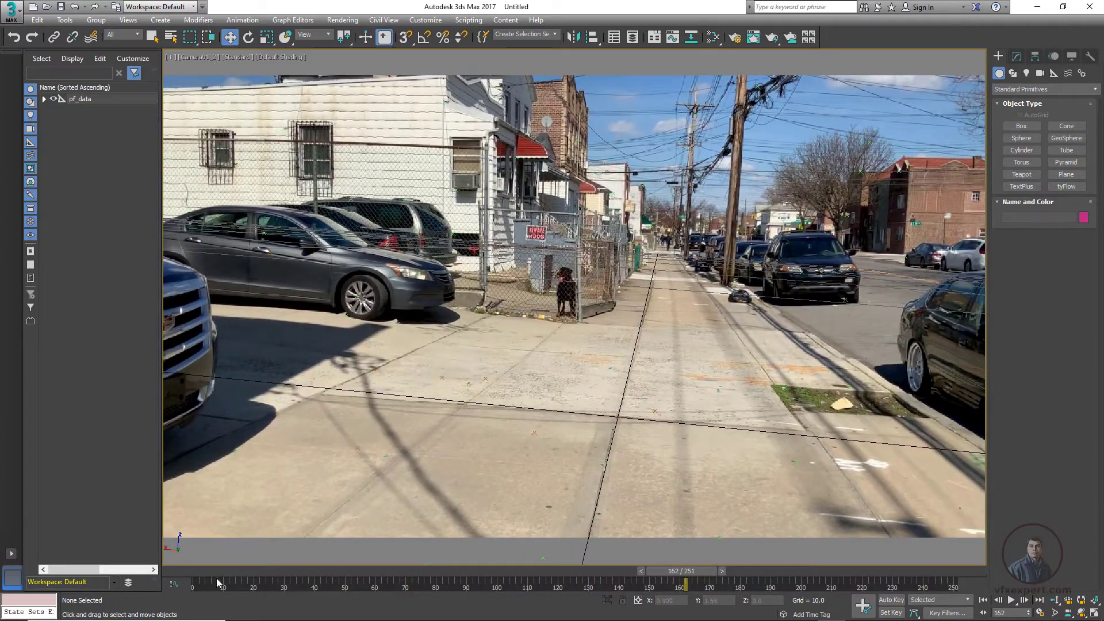
drag(677, 577, 195, 583)
key(w)
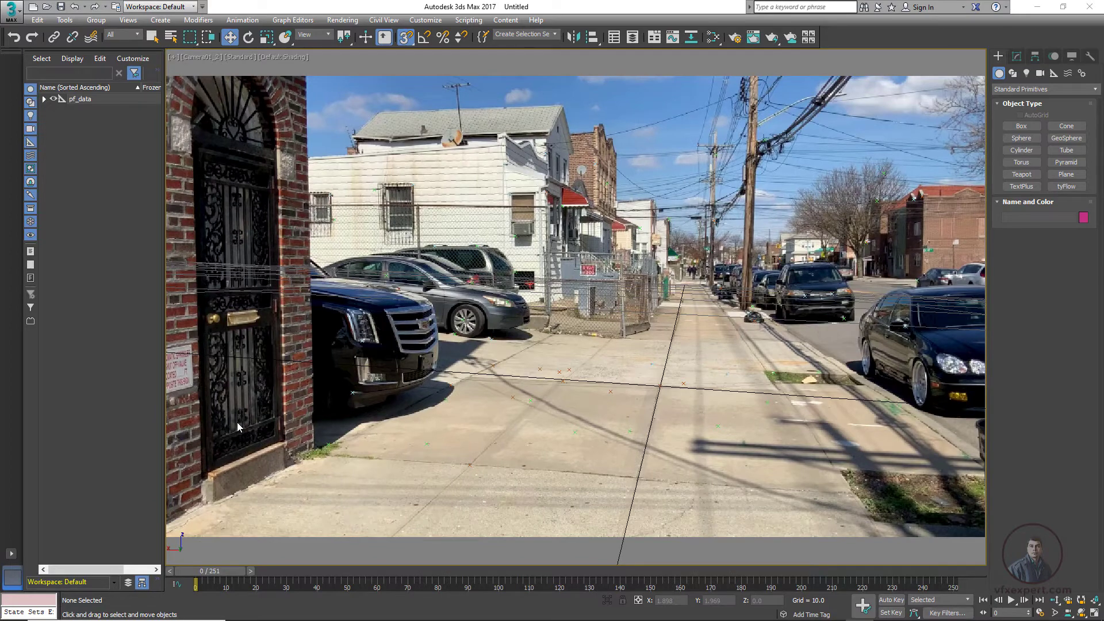
- Save the scene as "pftrack to max" in the New Vfx Footage folder
click(11, 11)
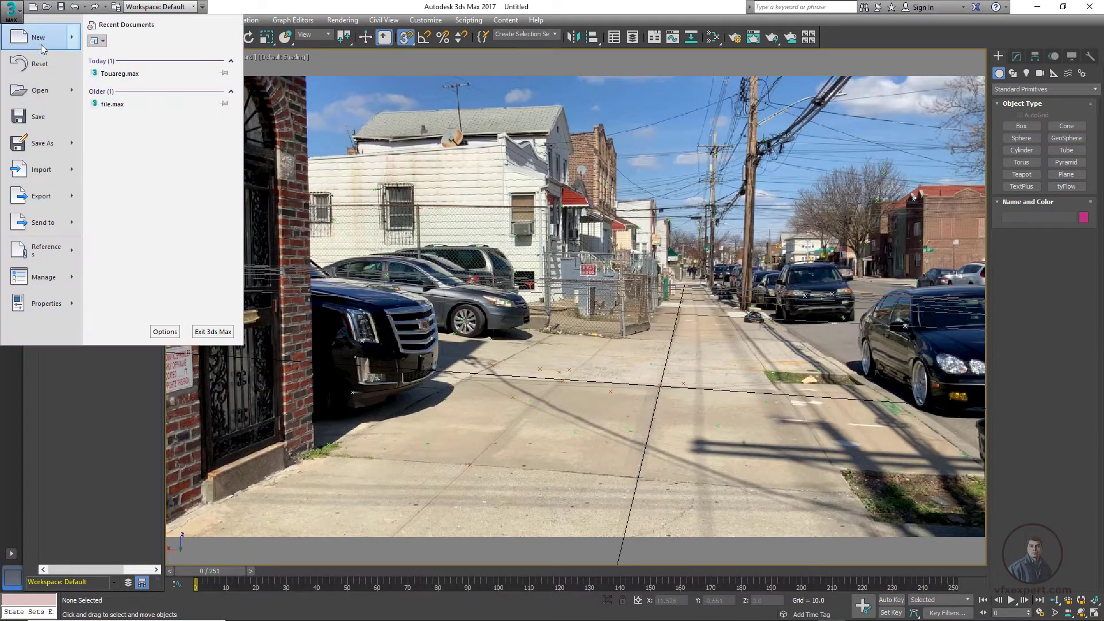
click(40, 120)
drag(318, 22, 507, 75)
click(395, 100)
click(303, 266)
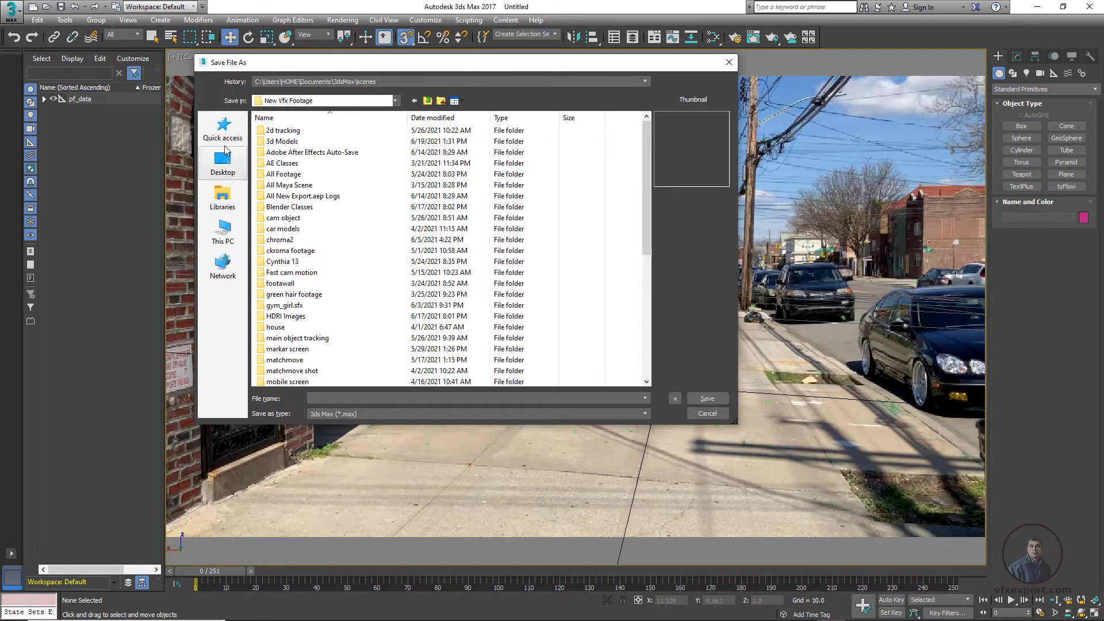
click(334, 397)
text(pftrack to max)
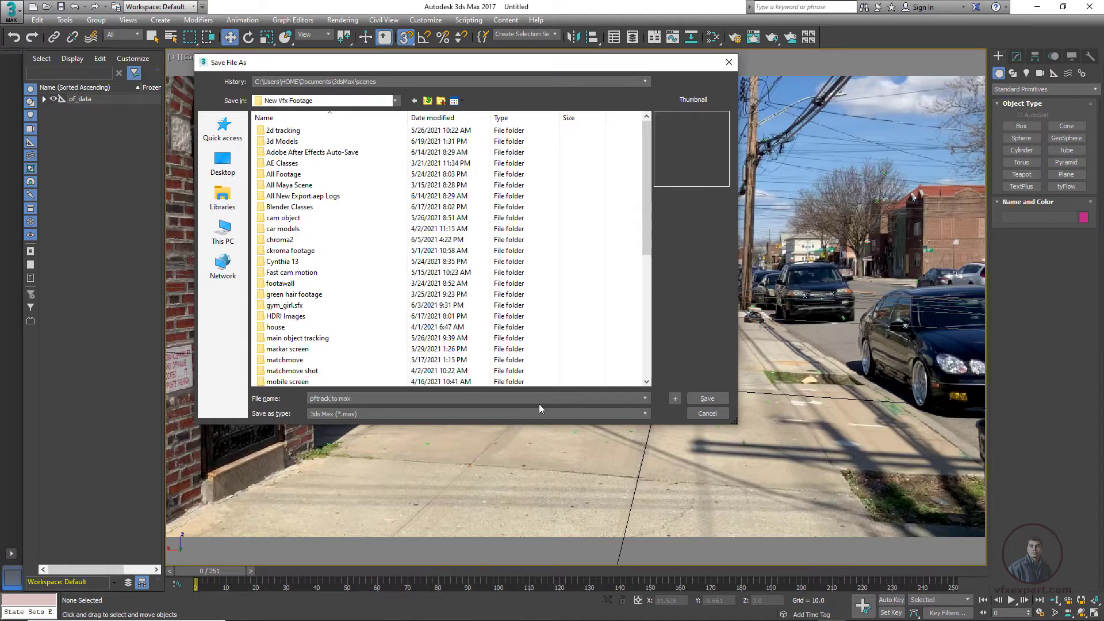
click(713, 401)
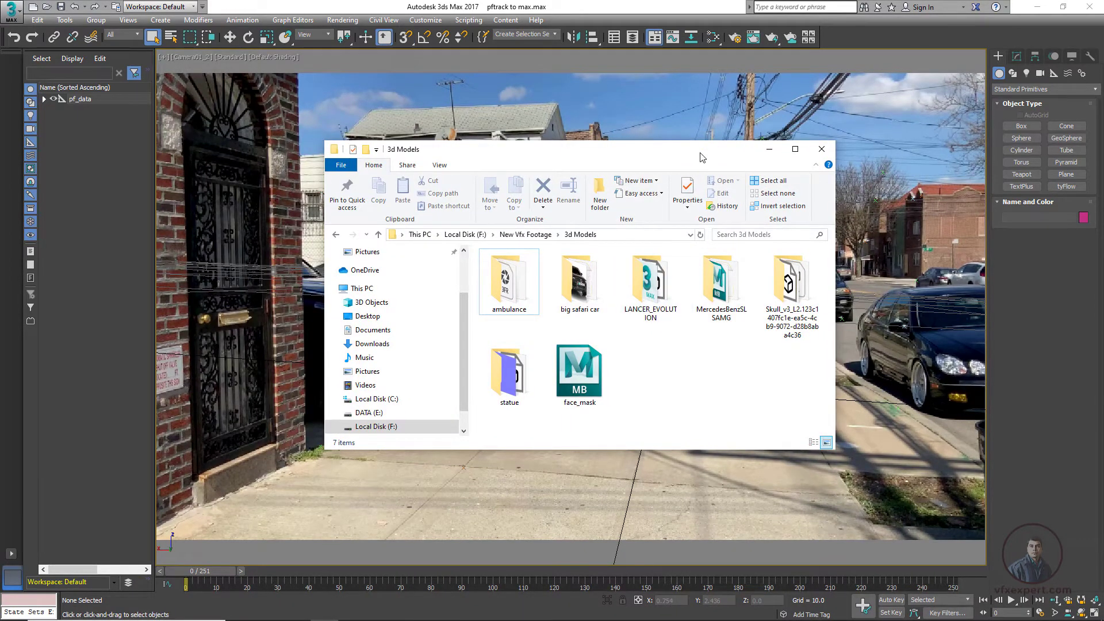
- From the LANCER_EVOLUTION folder inside 3d Models in File Explorer, import the 11.2 MB LANCEREVOX model file into the 3ds Max scene
drag(700, 153, 774, 155)
double_click(736, 302)
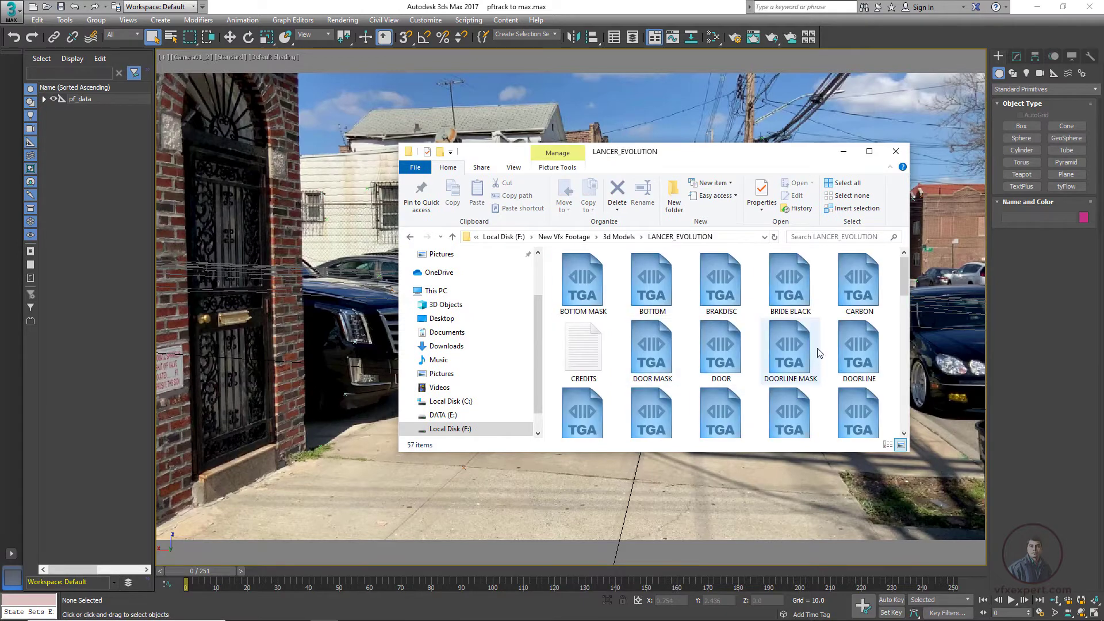
scroll(860, 339, down, 5)
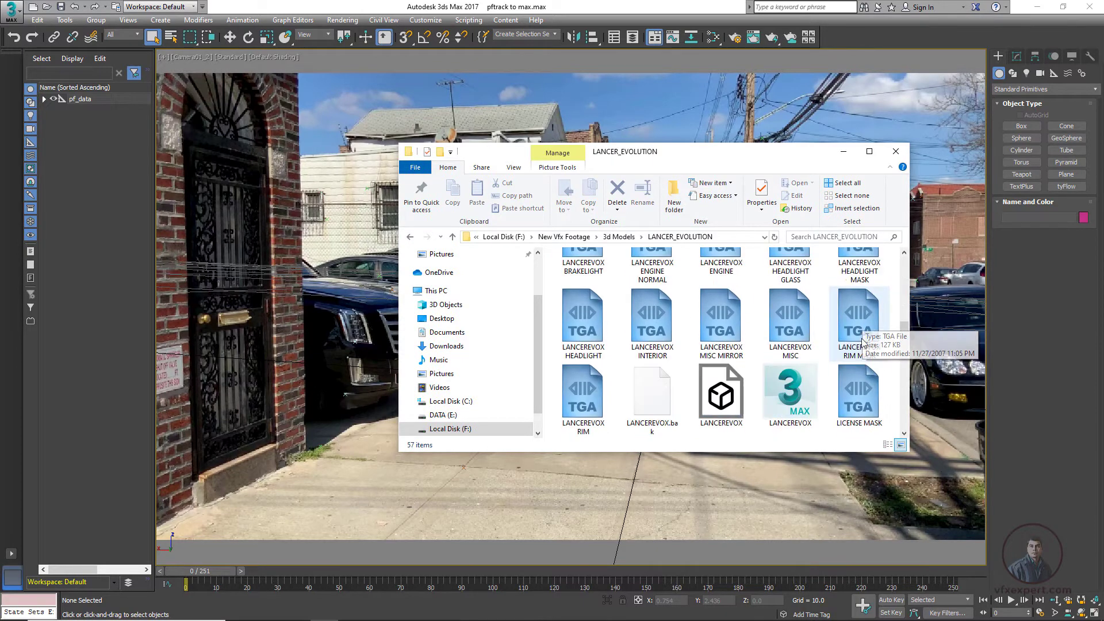
click(721, 394)
drag(760, 157, 892, 149)
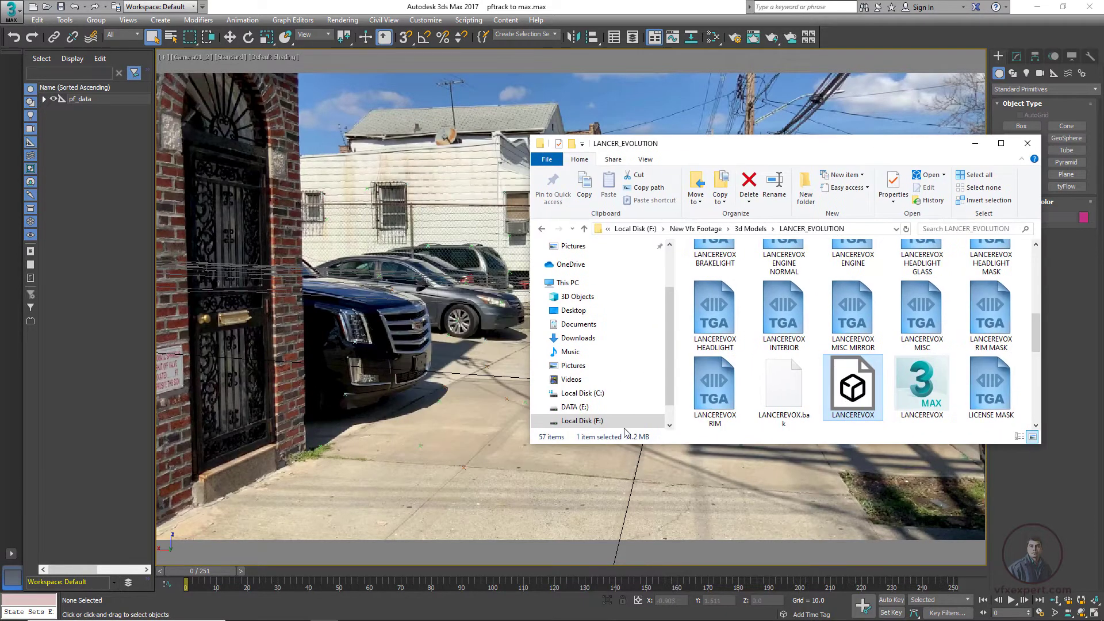
drag(689, 143, 752, 136)
drag(611, 435, 454, 432)
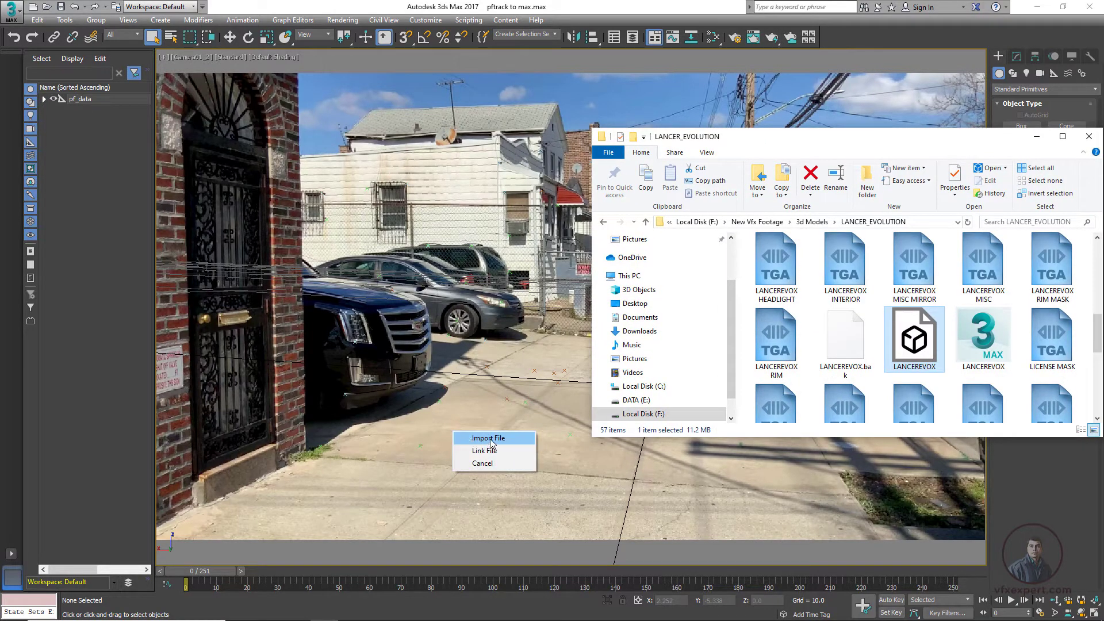
click(490, 439)
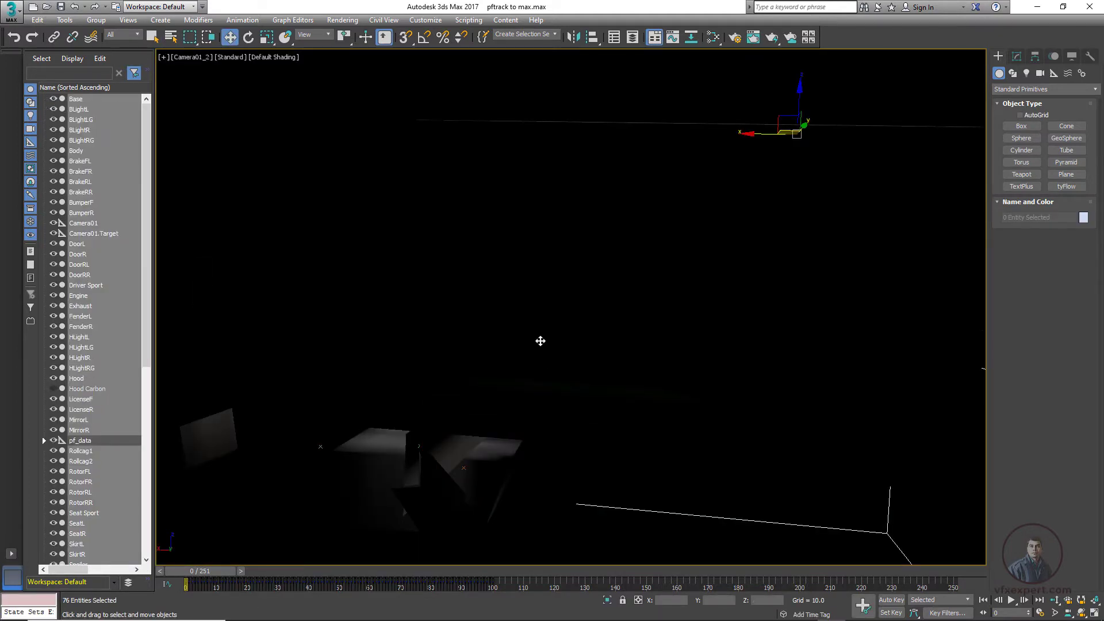
- Show all four viewports, inspect the imported car in perspective and group its selected parts as car_model
key(alt+w)
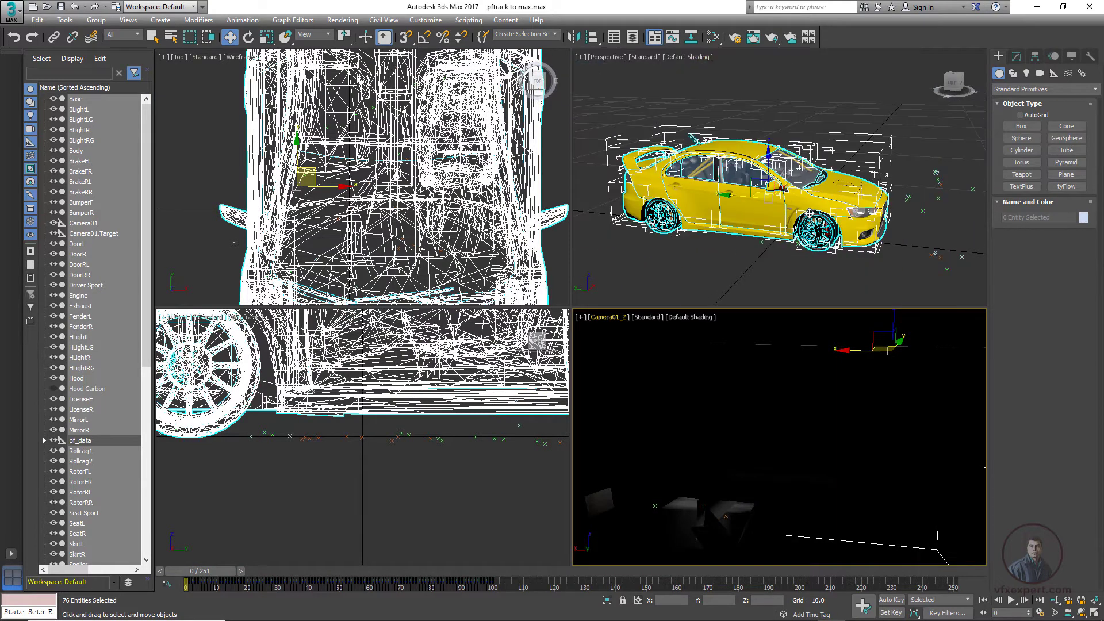
scroll(809, 213, down, 5)
scroll(822, 258, up, 6)
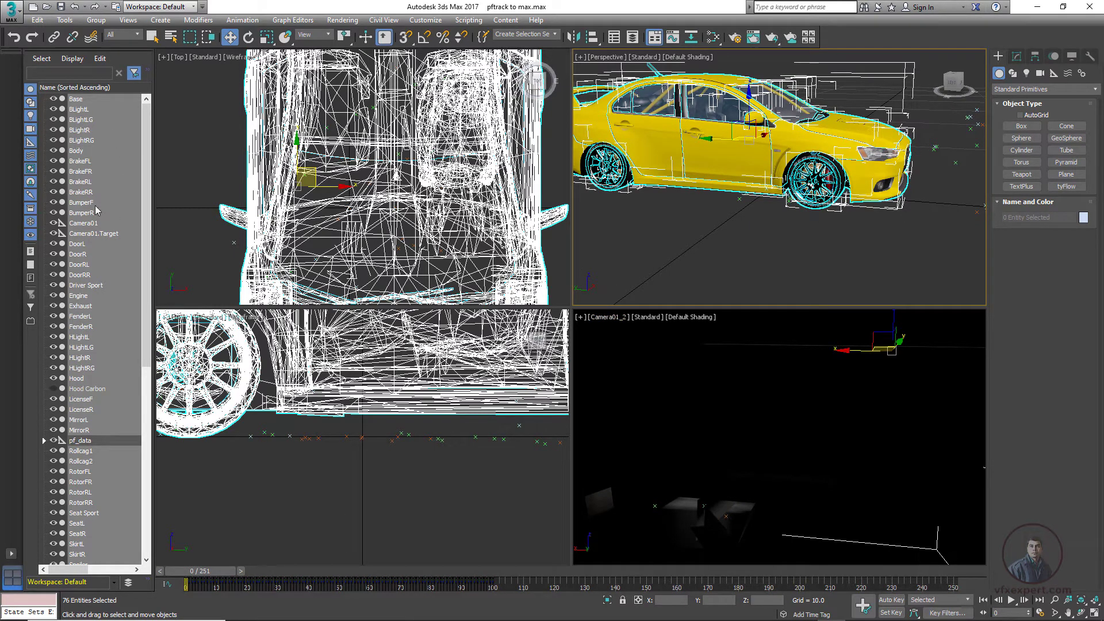
click(95, 20)
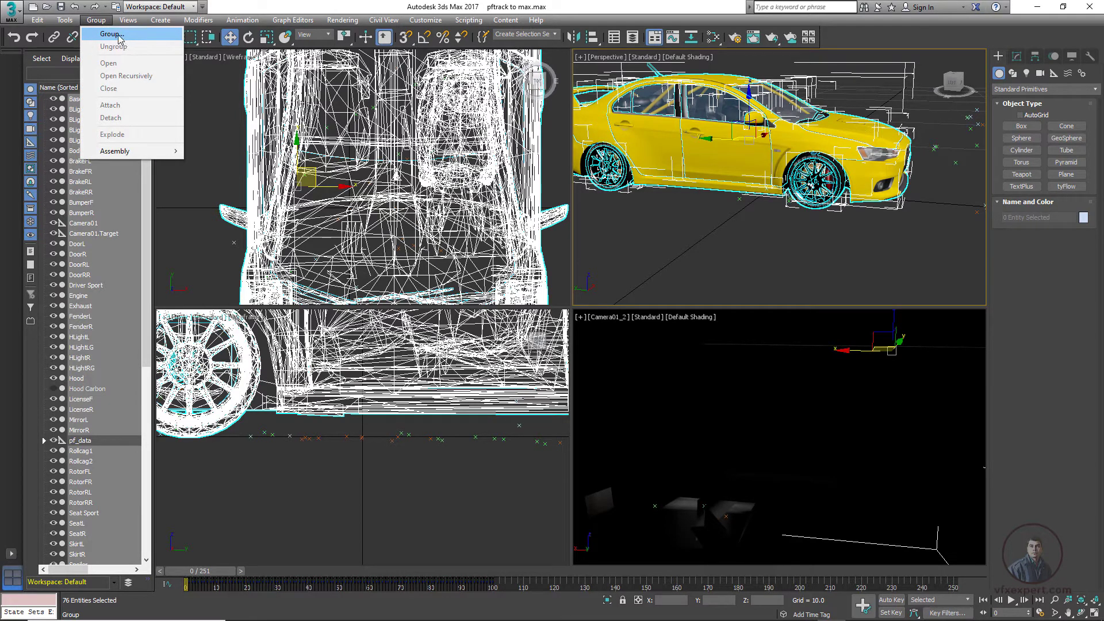
click(112, 34)
text(car_model)
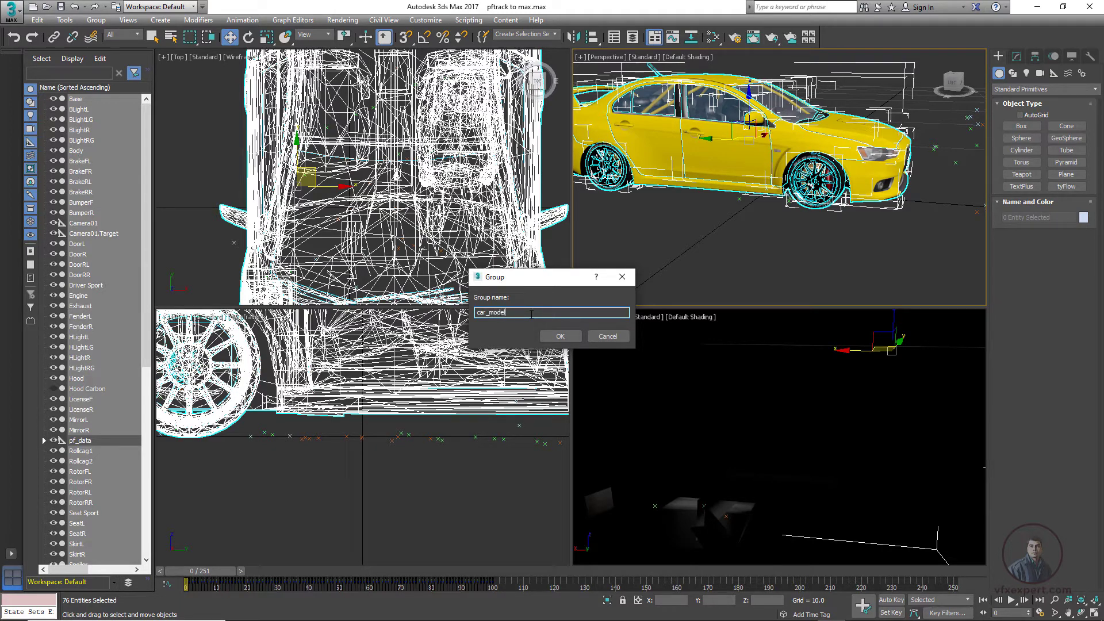
click(560, 337)
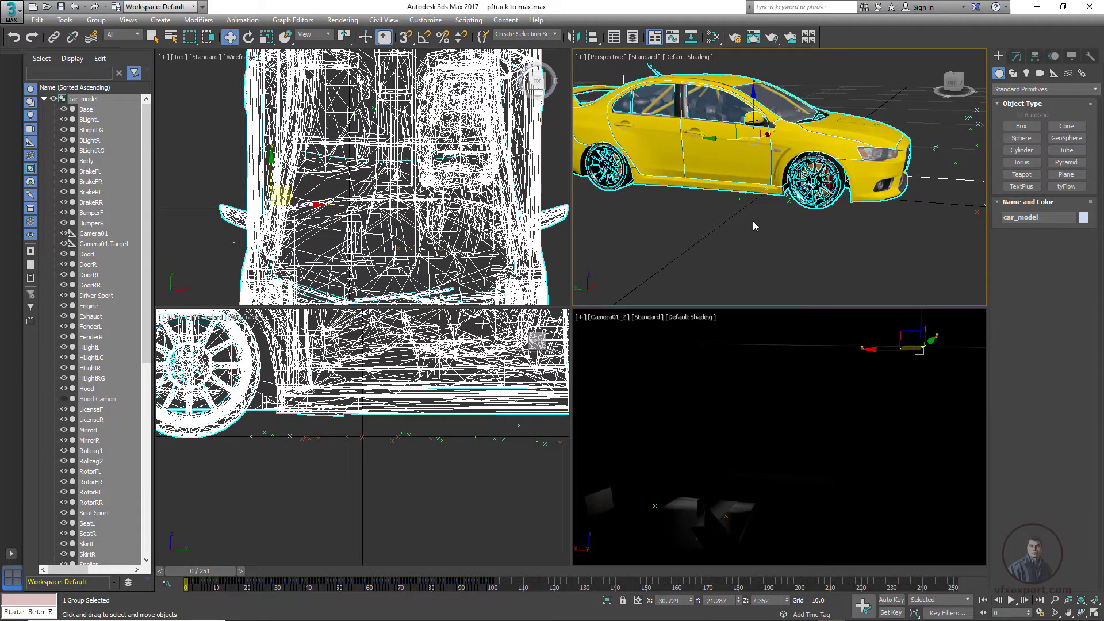
- Collapse the car_model hierarchy, select the whole group and scale it down uniformly
click(44, 99)
click(106, 125)
click(91, 112)
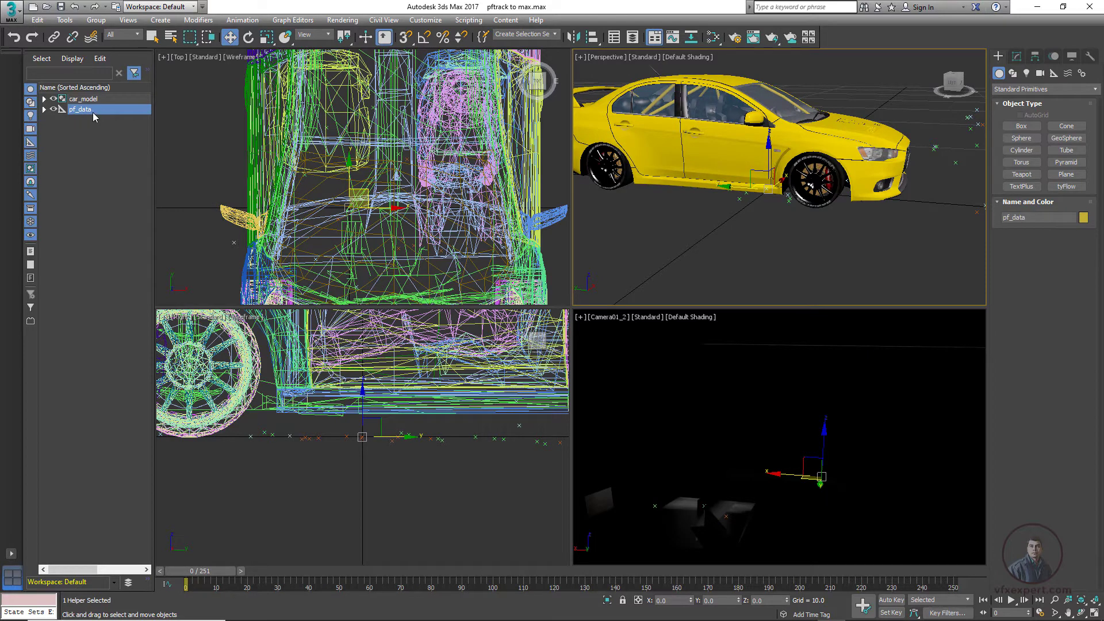
click(89, 99)
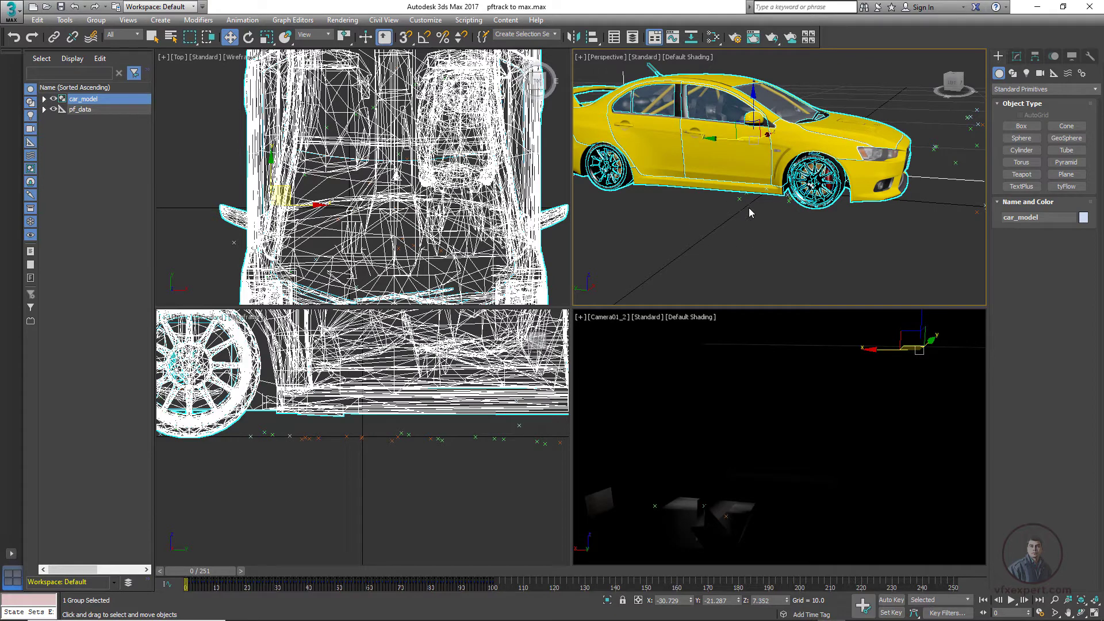
scroll(738, 246, down, 5)
scroll(766, 208, up, 5)
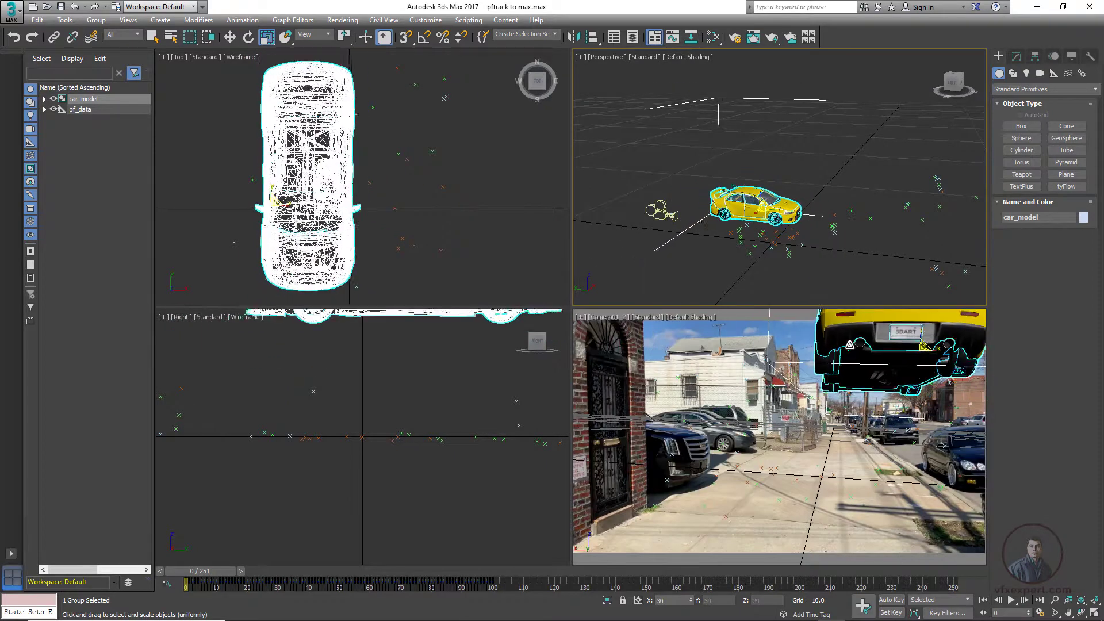
- Lower car_model to ground level and rotate it about 173 degrees around Z so its front faces the tracked camera
alt+middle_drag(747, 173, 770, 184)
key(w)
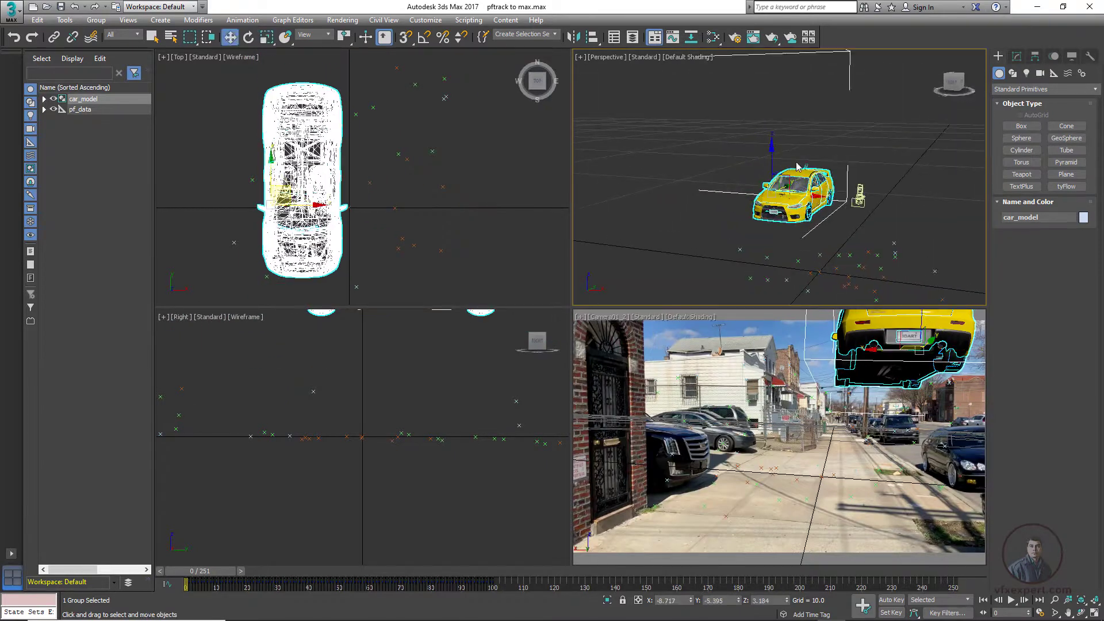
drag(781, 144, 780, 214)
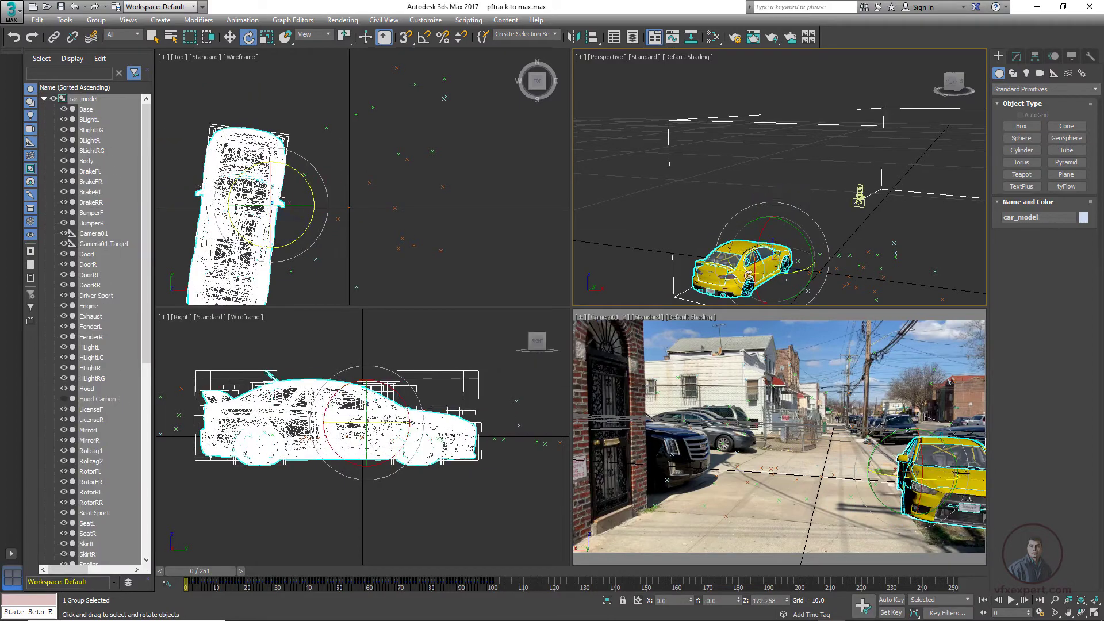
- Clear the selection and enlarge the Camera01_2 viewport in both width and height
click(596, 382)
drag(569, 363, 332, 363)
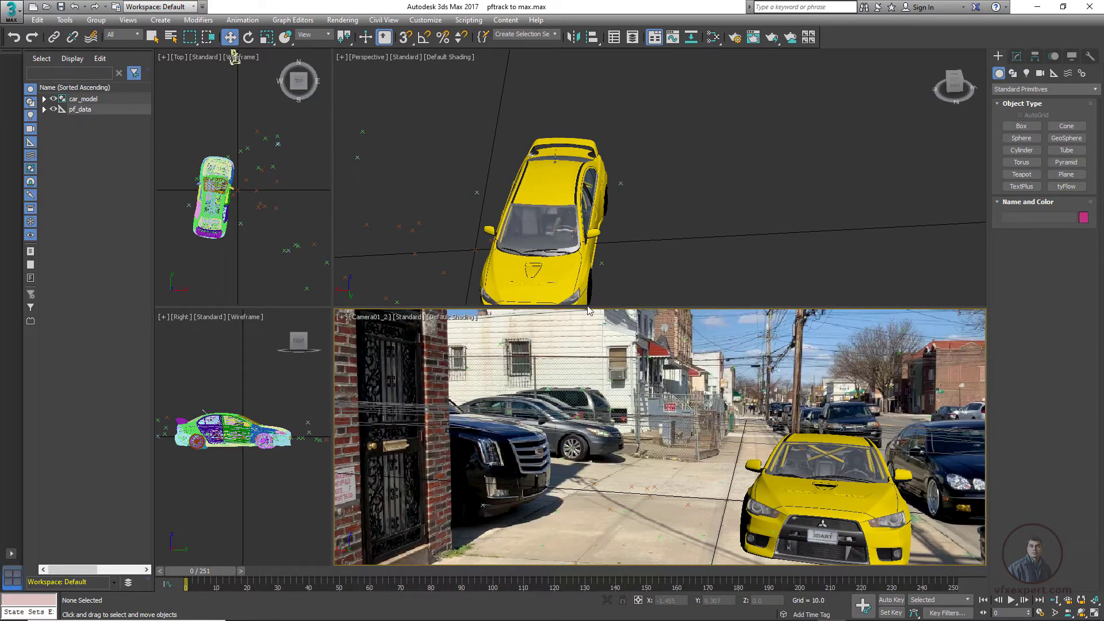
drag(588, 307, 588, 241)
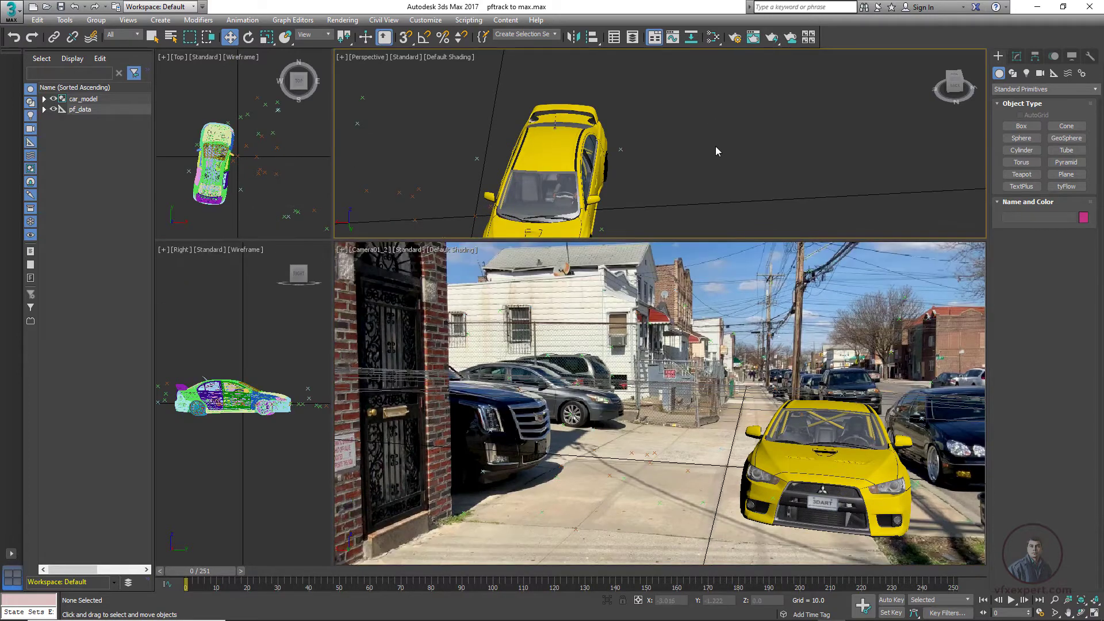
- Hide the grid in the Camera01_2 viewport after viewing the whole tracked scene in perspective
scroll(715, 146, down, 10)
middle_drag(753, 152, 671, 167)
scroll(671, 167, up, 3)
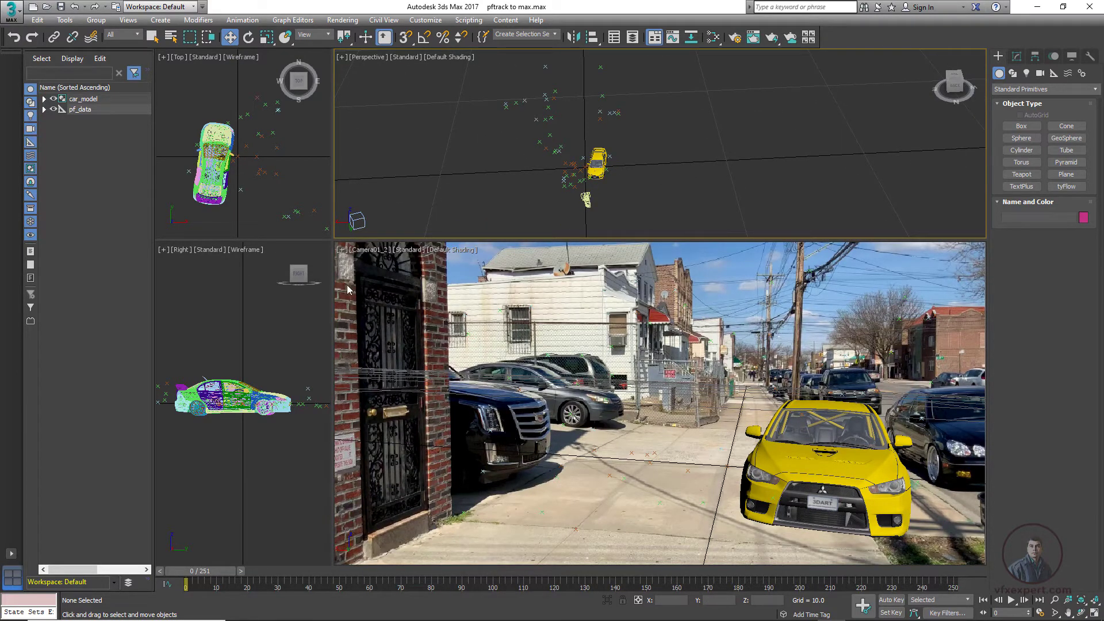
click(343, 254)
click(342, 251)
click(382, 303)
click(373, 219)
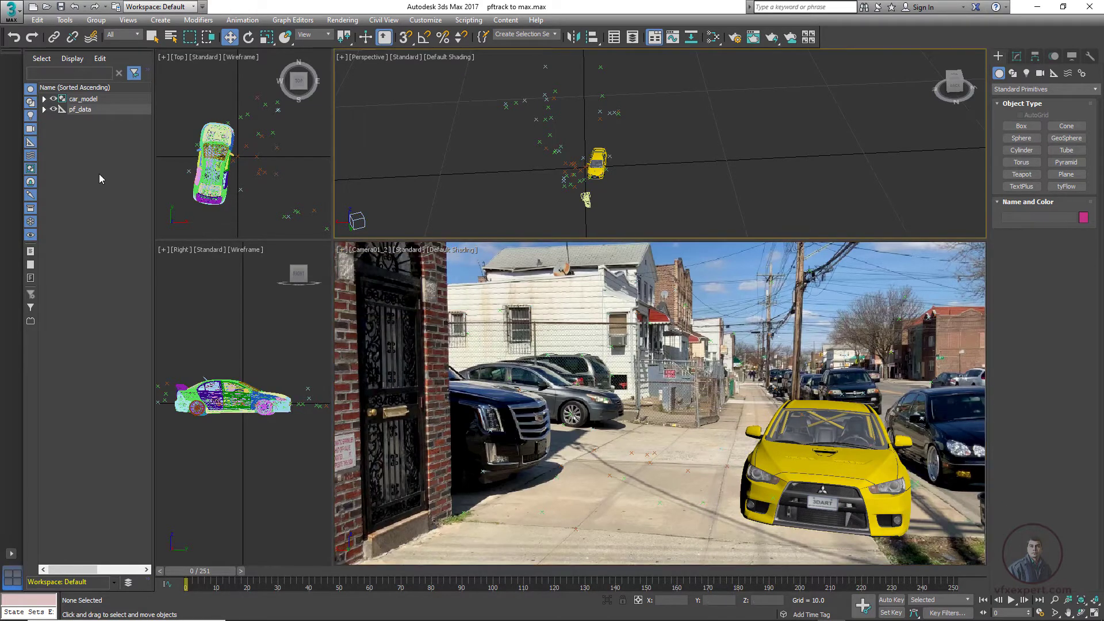
- Select the car_model group, widen the Top and Right viewports and move the car across the pavement towards the parked black SUV
click(84, 100)
drag(546, 169, 540, 168)
drag(332, 345, 370, 345)
drag(678, 428, 633, 421)
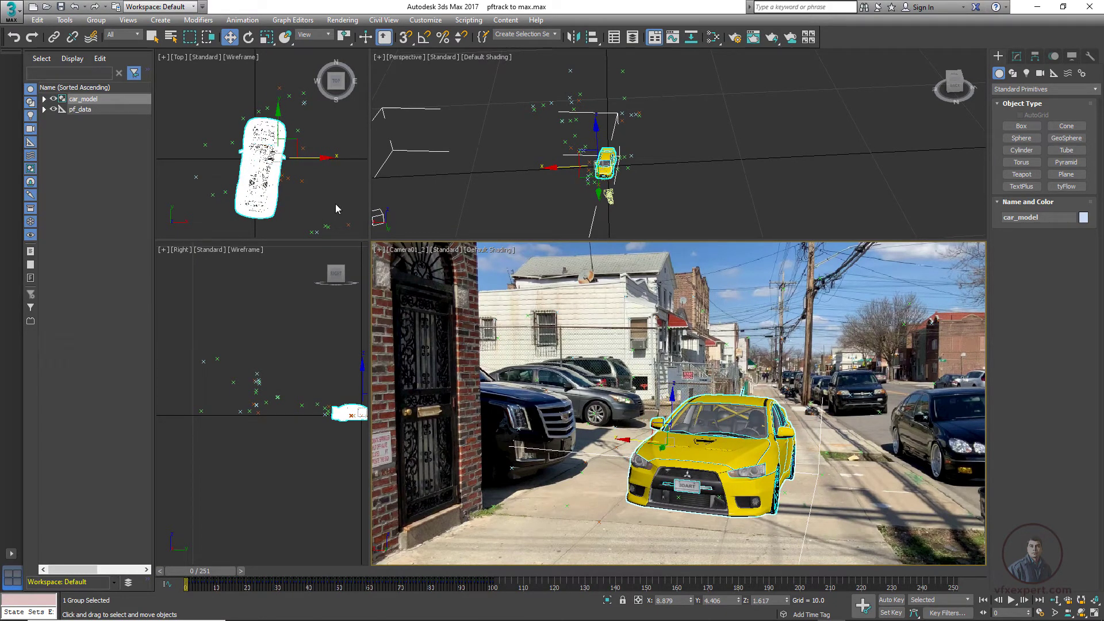
- Frame car_model in the Right viewport and raise it until its wheels rest on the ground line
right_click(262, 457)
key(z)
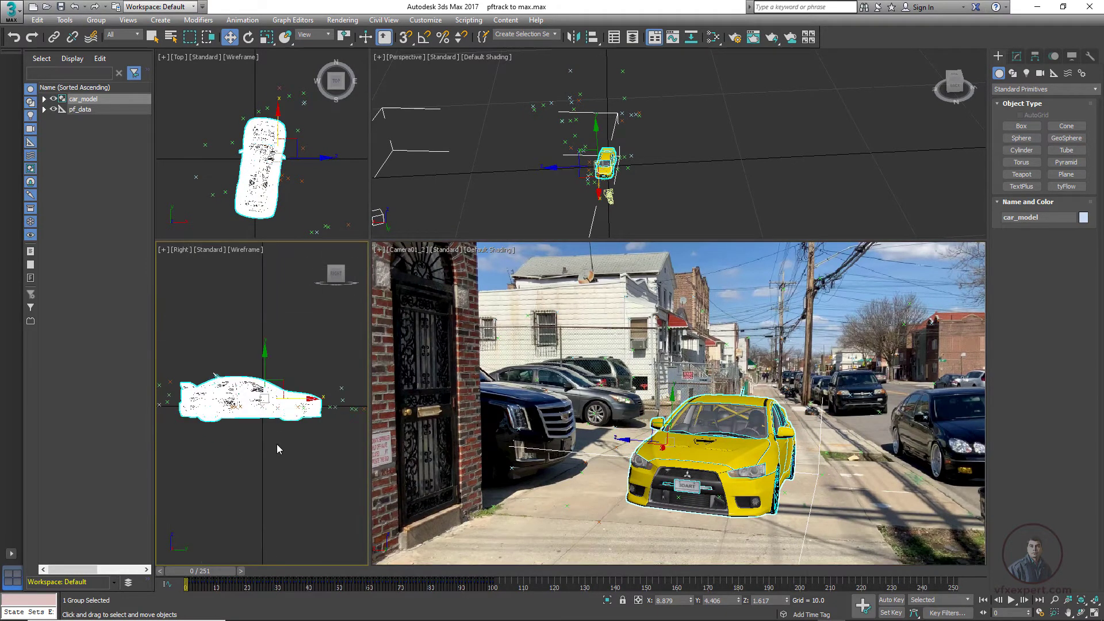
drag(307, 379, 312, 366)
scroll(285, 481, up, 3)
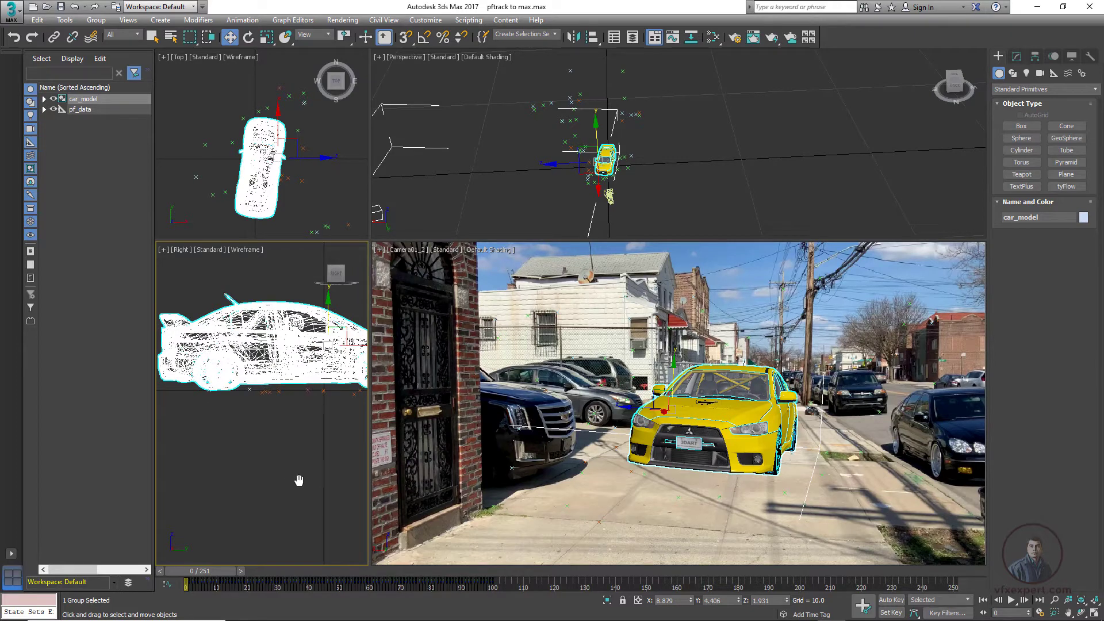
middle_drag(245, 510, 314, 486)
- Scale car_model down uniformly, clear the selection and play the camera shot up to frame 156 to check the car
key(r)
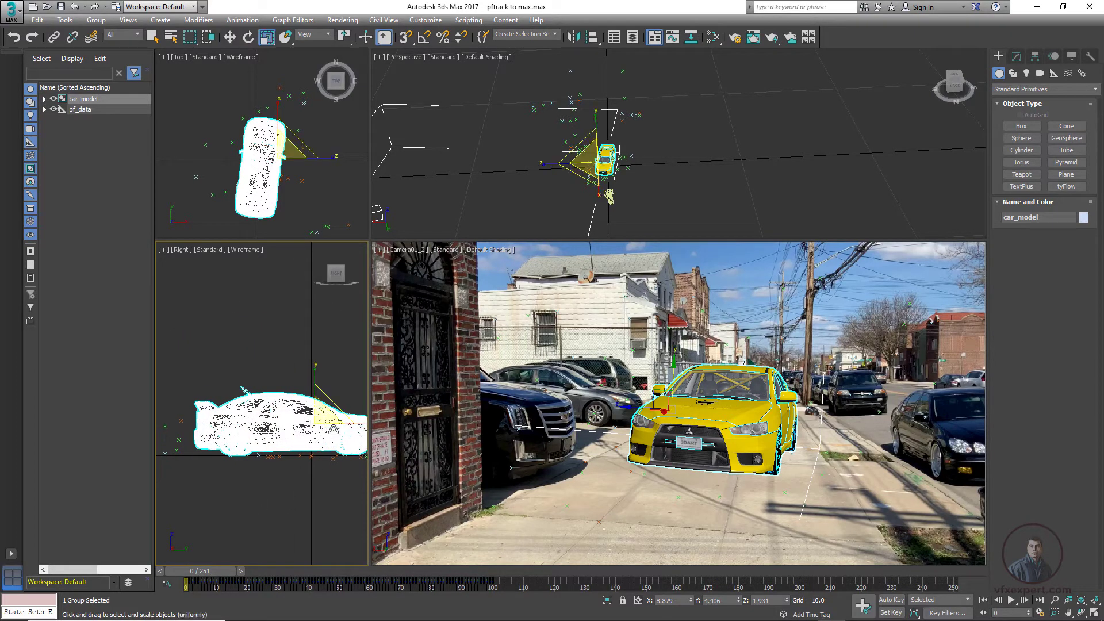
drag(323, 419, 320, 436)
key(ctrl+d)
key(w)
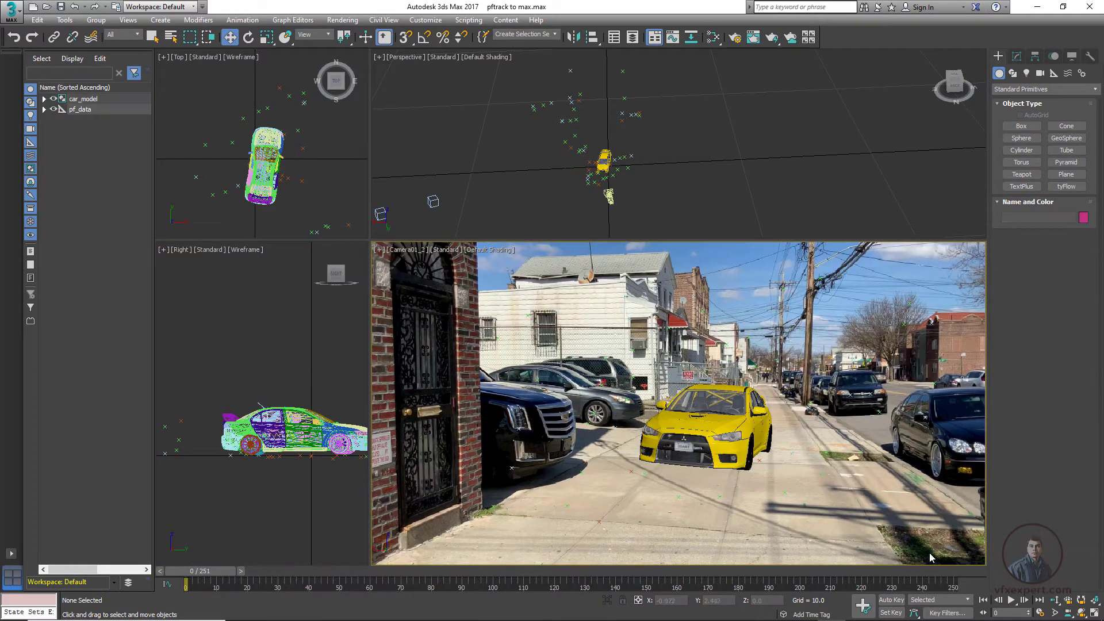
click(1010, 599)
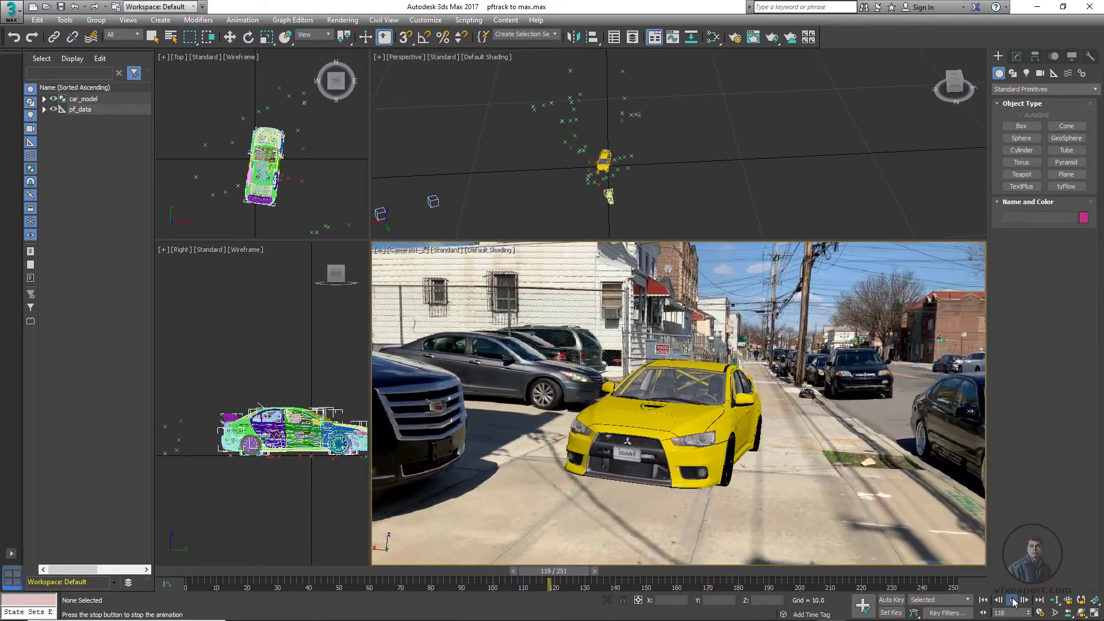
click(740, 510)
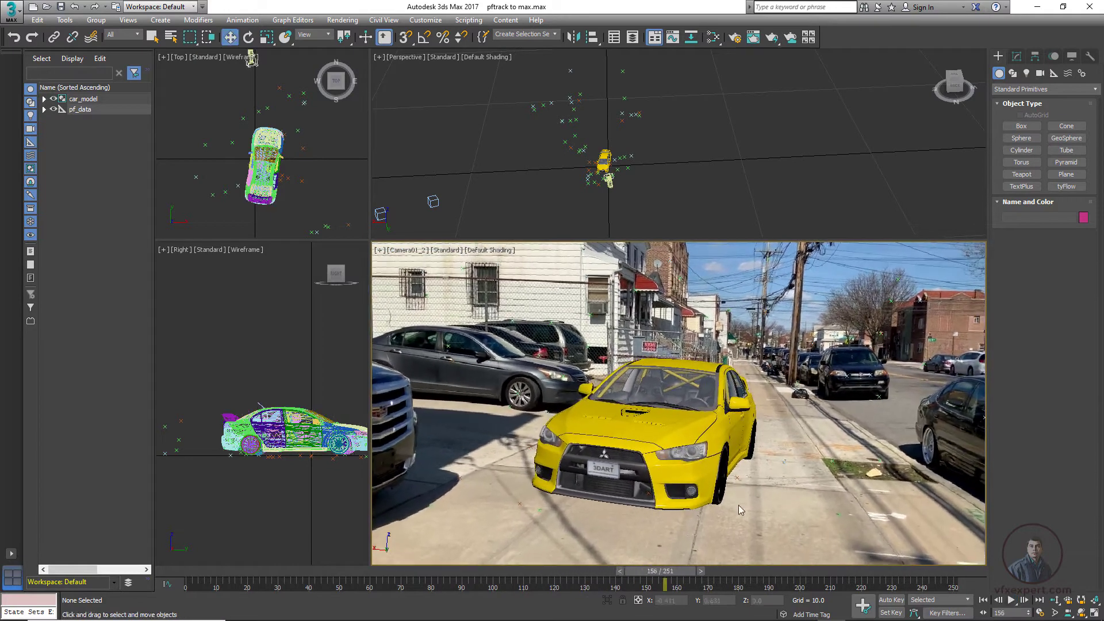
- Select car_model, collapse its hierarchy and rotate it about -6 degrees around Z to align it with the pavement
click(721, 439)
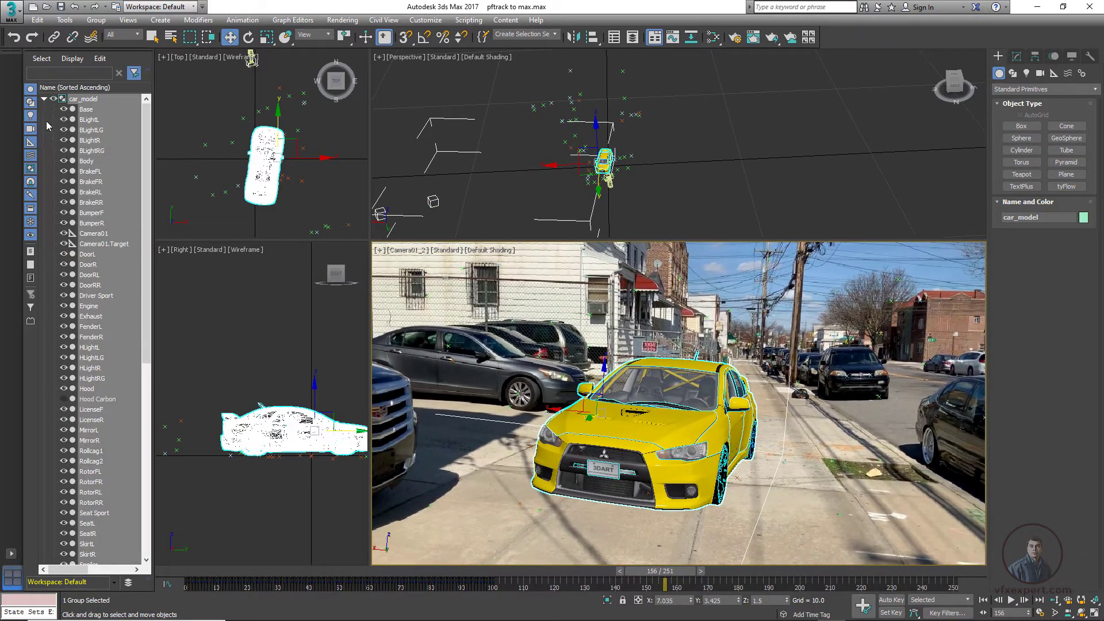
click(44, 99)
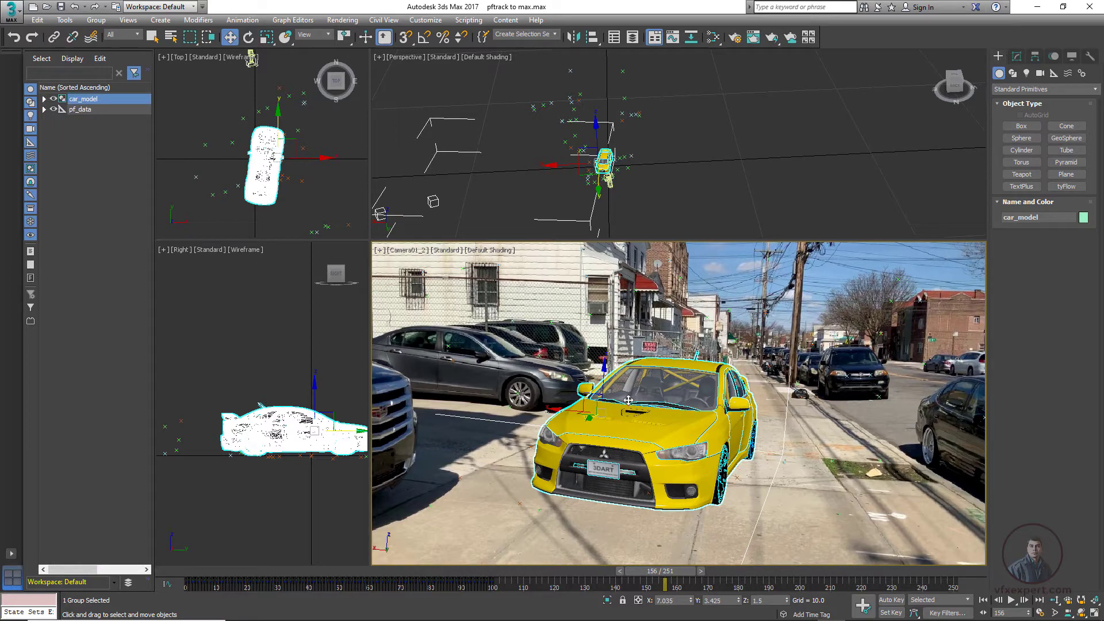
key(e)
drag(628, 400, 776, 414)
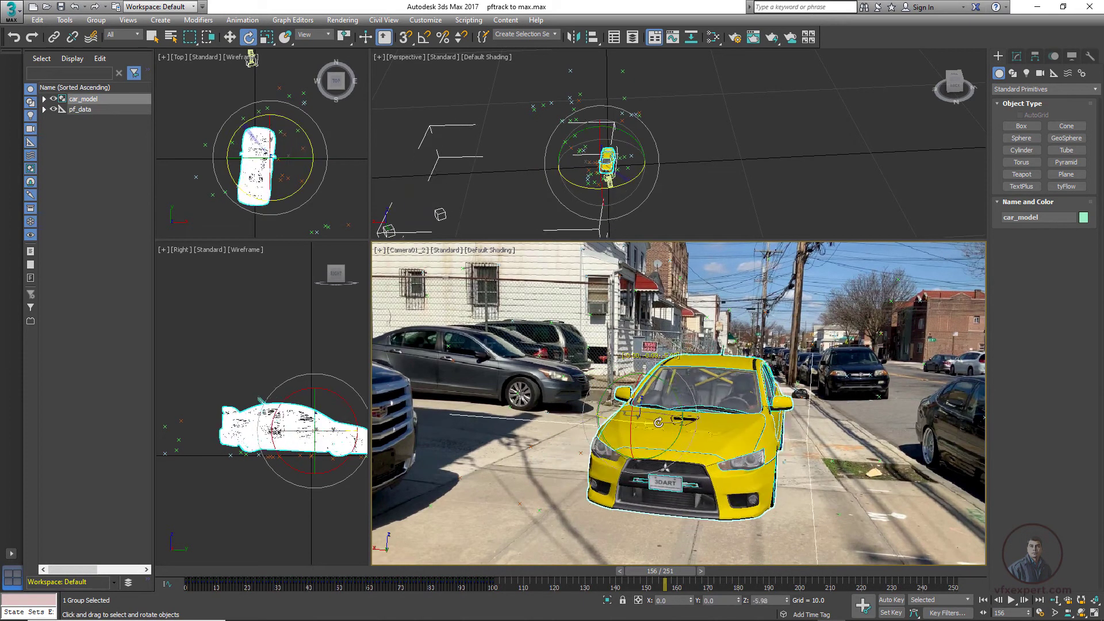
click(797, 532)
- Play the shot from the first frame and scrub to frame 160 to check how the car sticks to the footage
drag(661, 578, 129, 572)
click(1011, 600)
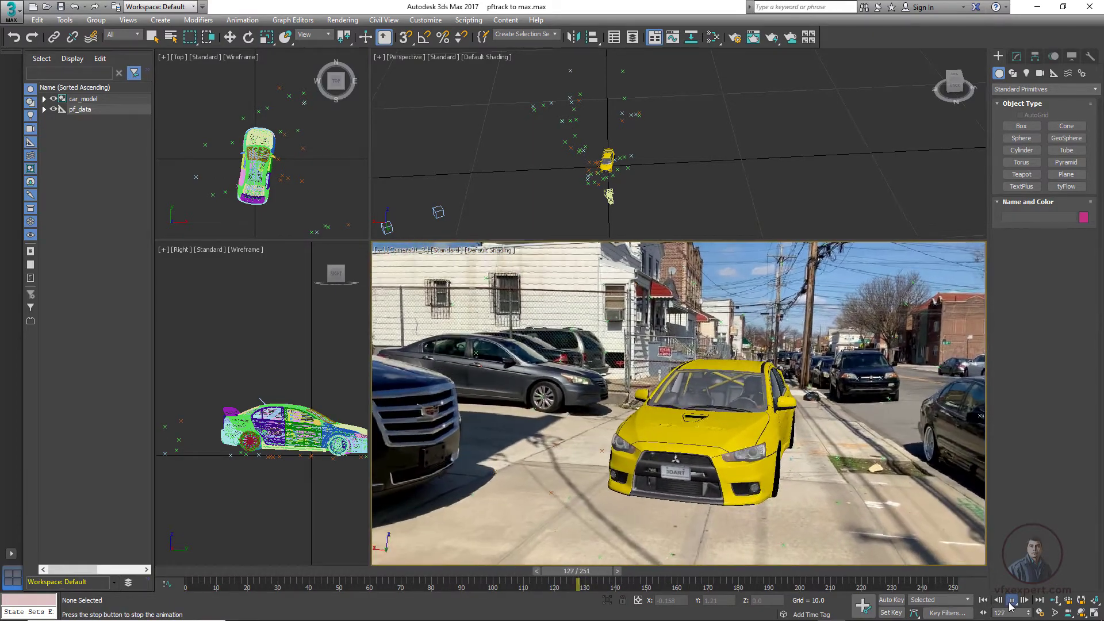
click(1011, 601)
drag(869, 578, 676, 579)
key(e)
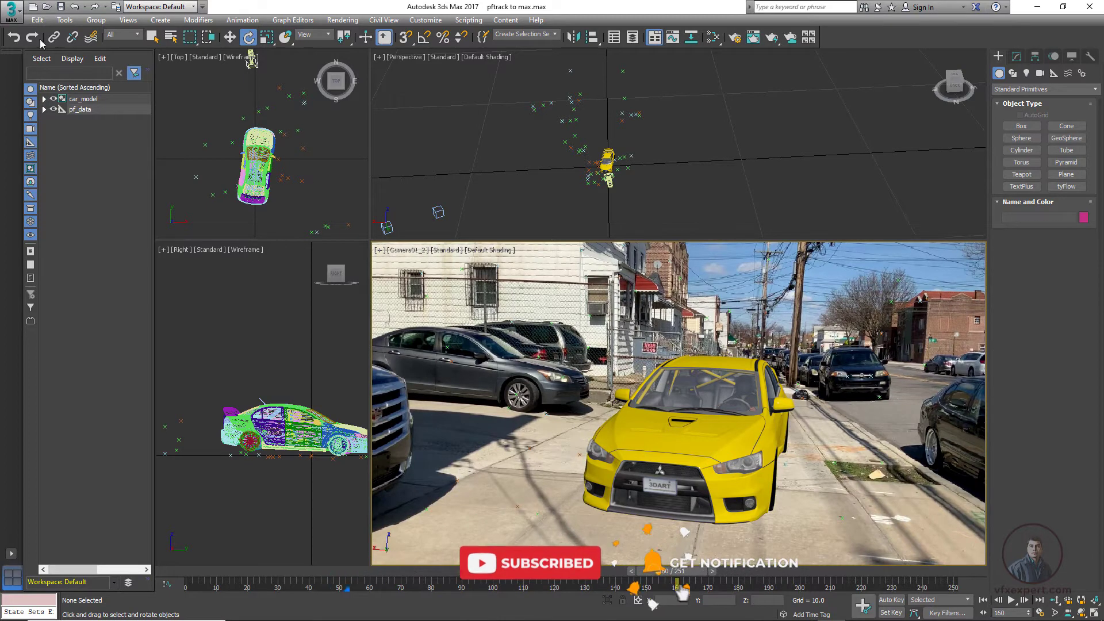
- Save the scene under a new name, adding _car to the file name pftrack to max, in the scenes folder
click(17, 11)
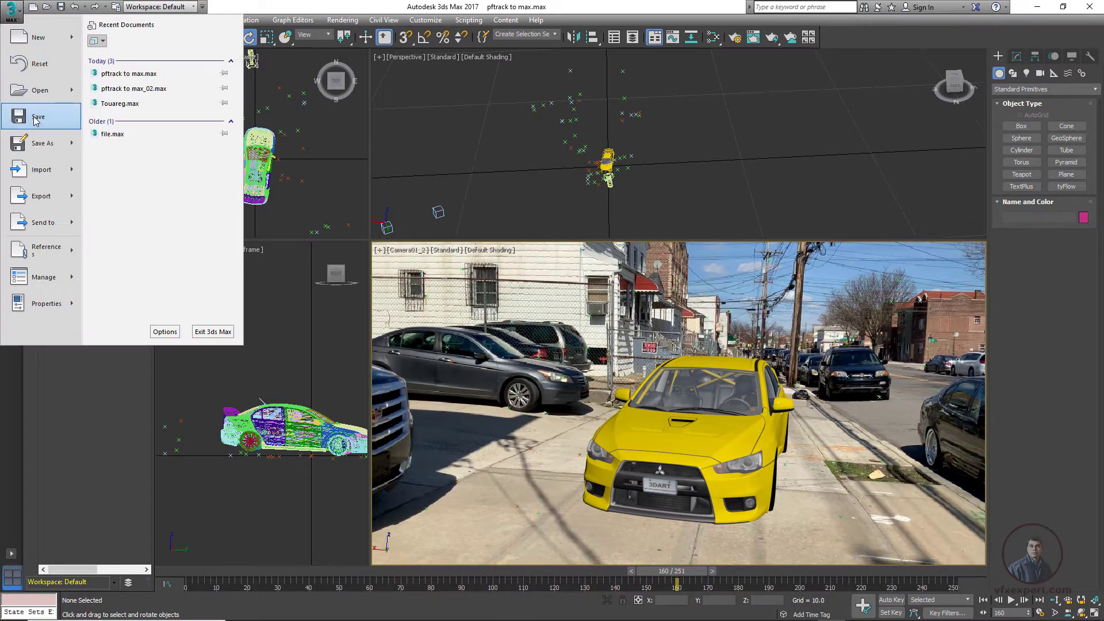
click(46, 143)
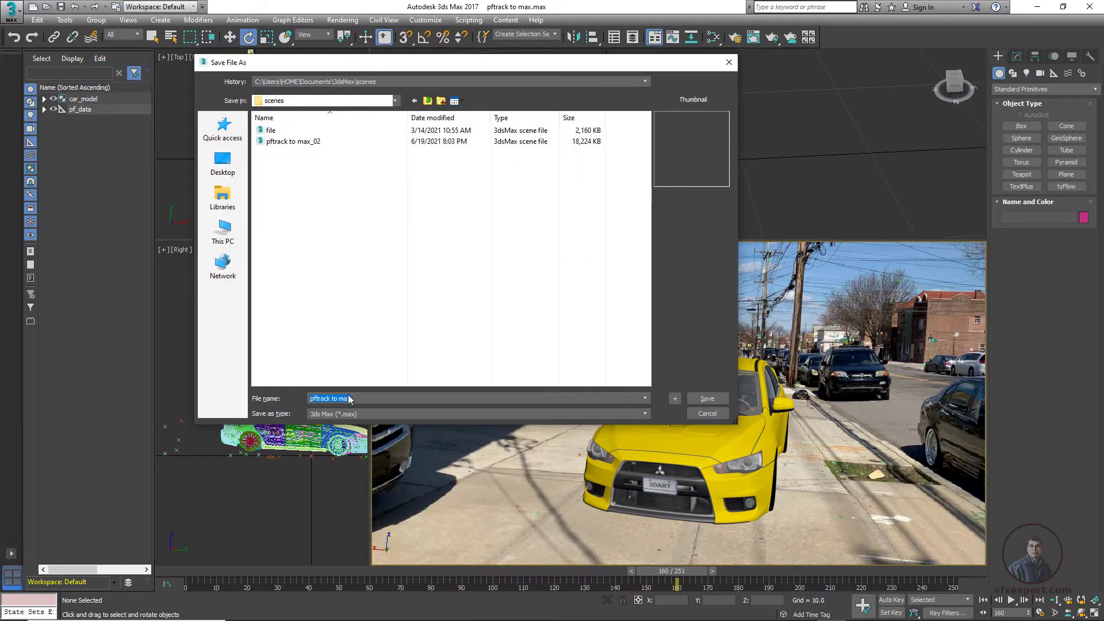
text(_car)
click(712, 402)
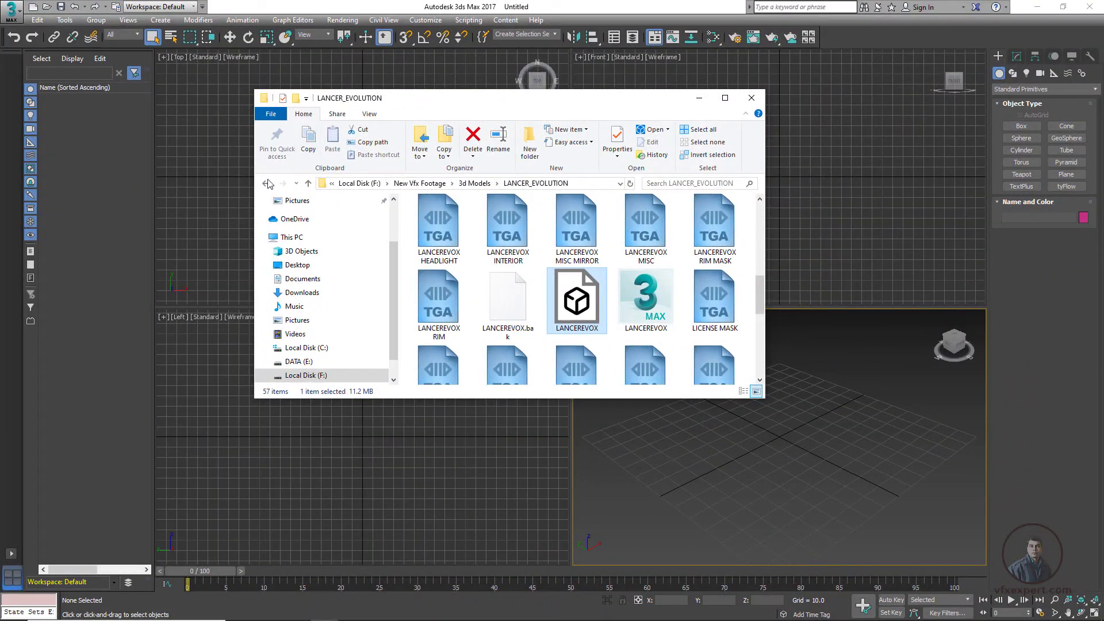
- In File Explorer, go to the New Vfx Footage folder and select the myface_camobj MAXScript file
click(268, 184)
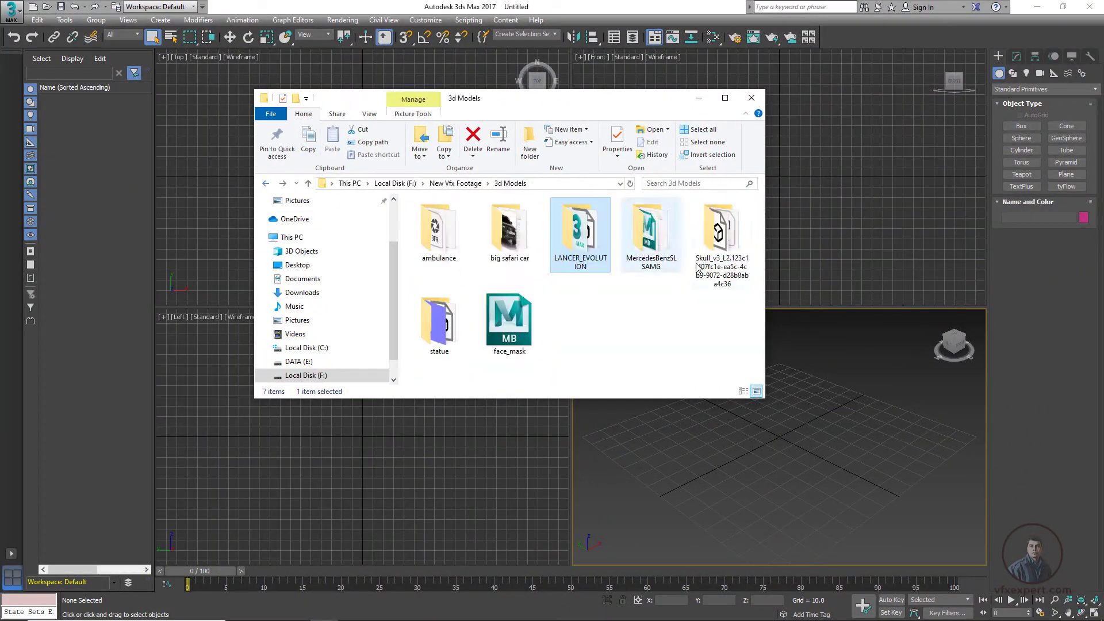
click(664, 340)
click(455, 183)
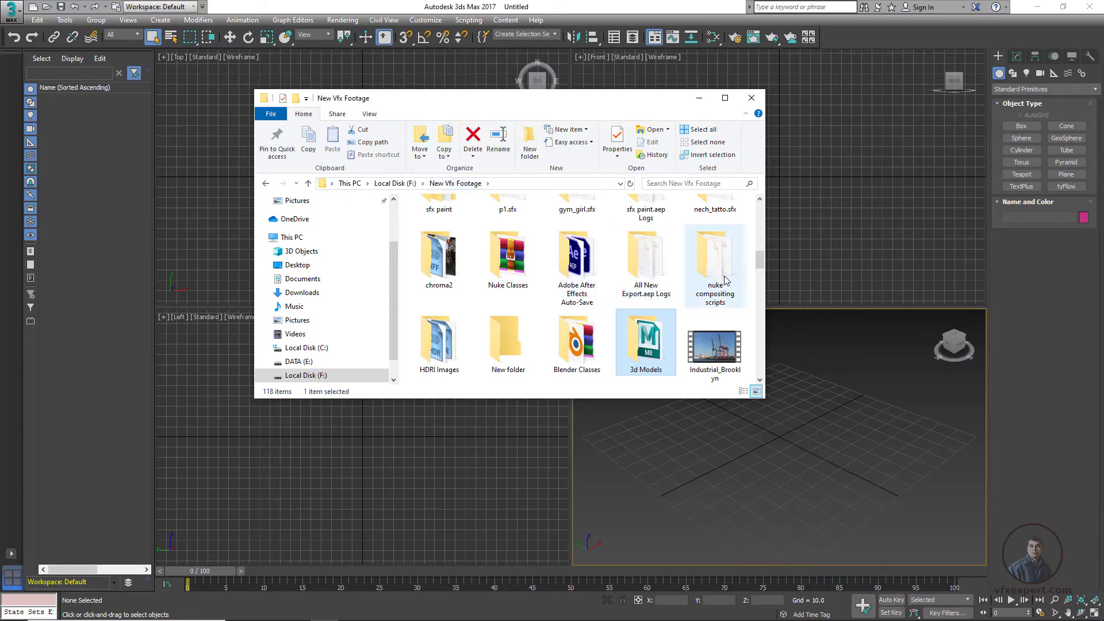
scroll(756, 374, down, 15)
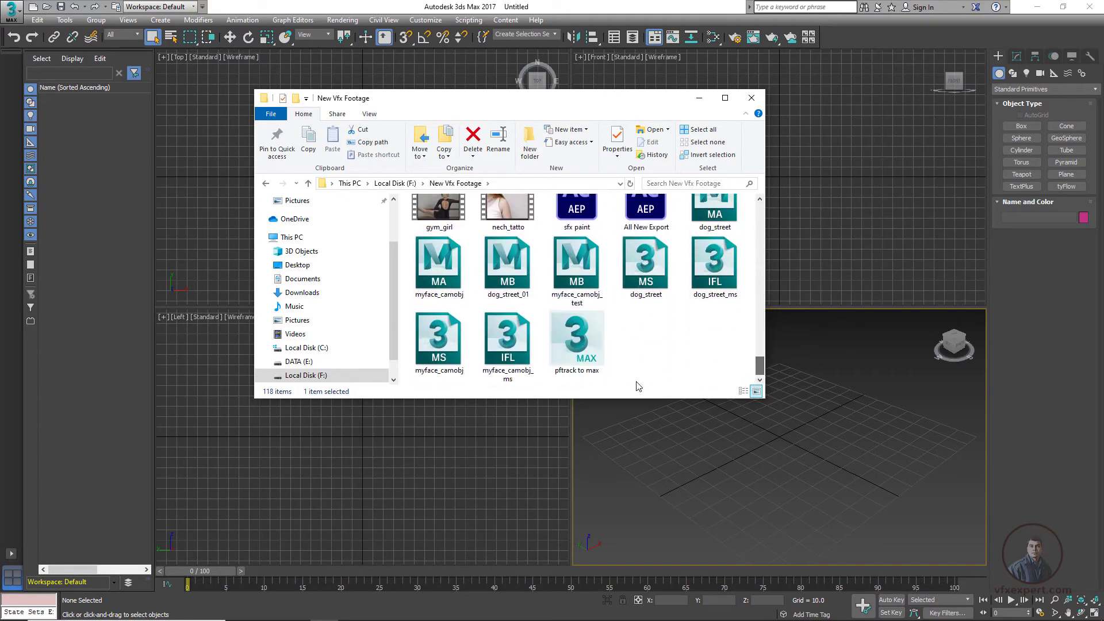
click(441, 358)
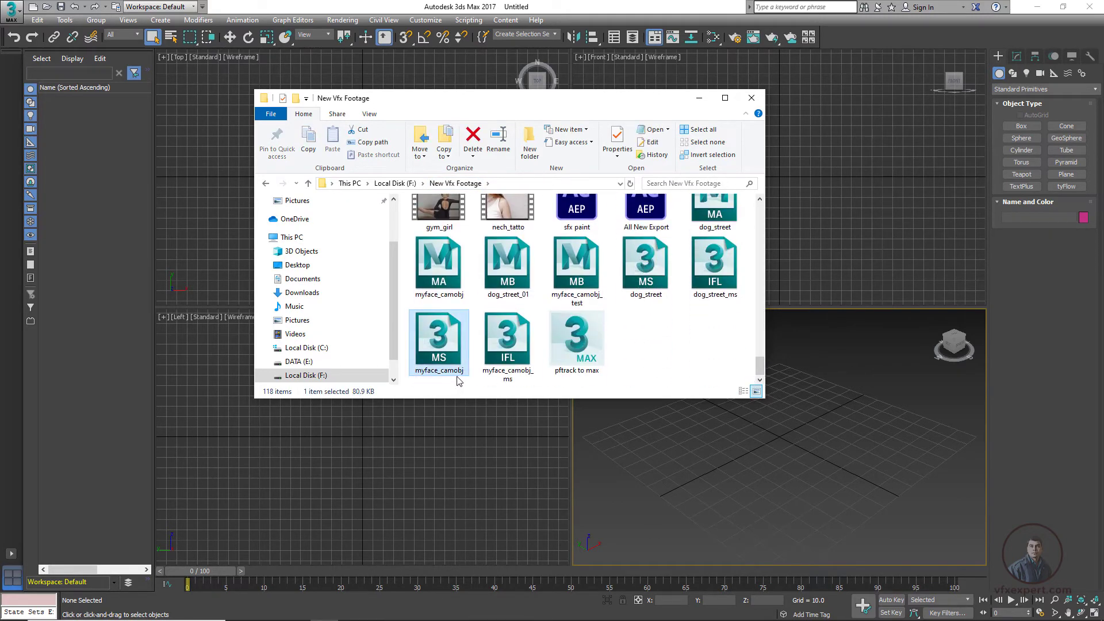
- Load the myface_camobj script into the perspective viewport of the empty 3ds Max scene and stay at its first frame
drag(588, 108, 442, 107)
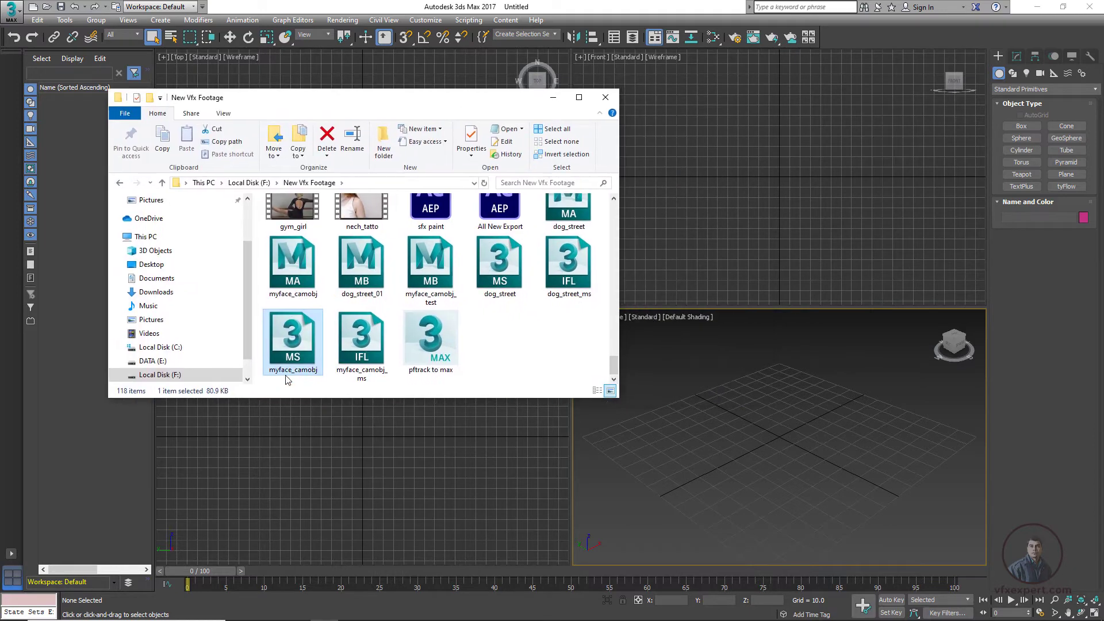
drag(299, 344, 719, 430)
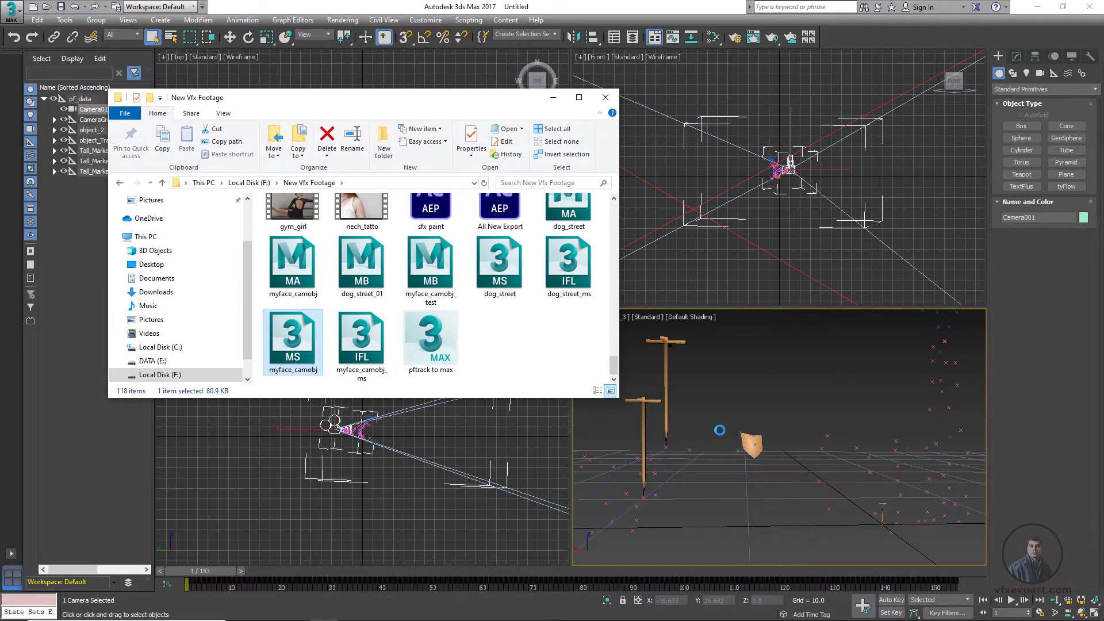
drag(464, 105, 395, 61)
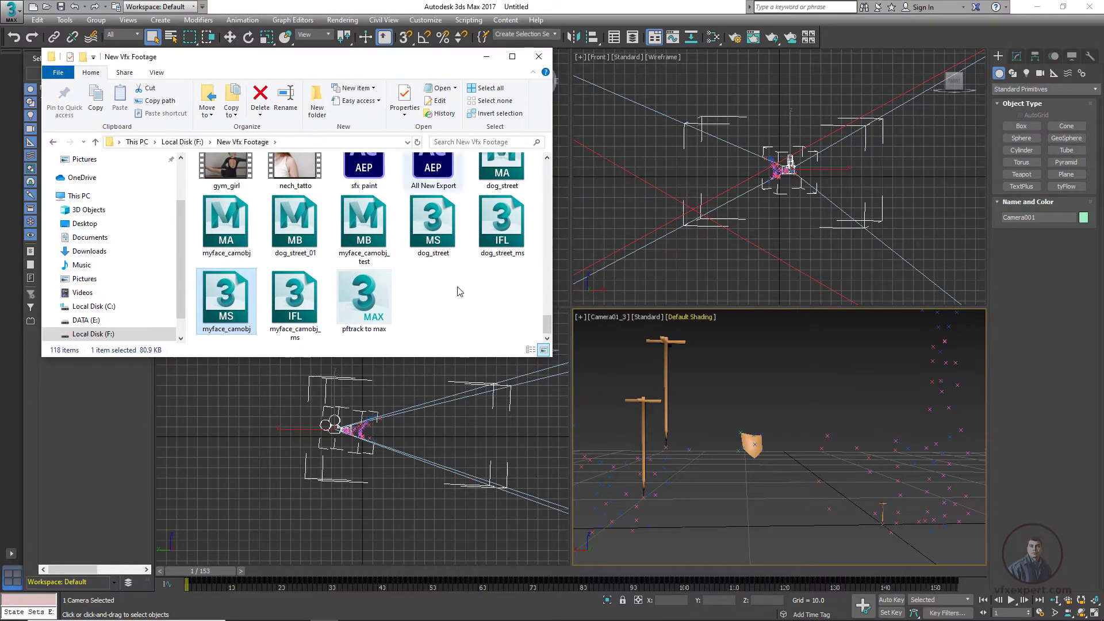
drag(229, 574, 187, 584)
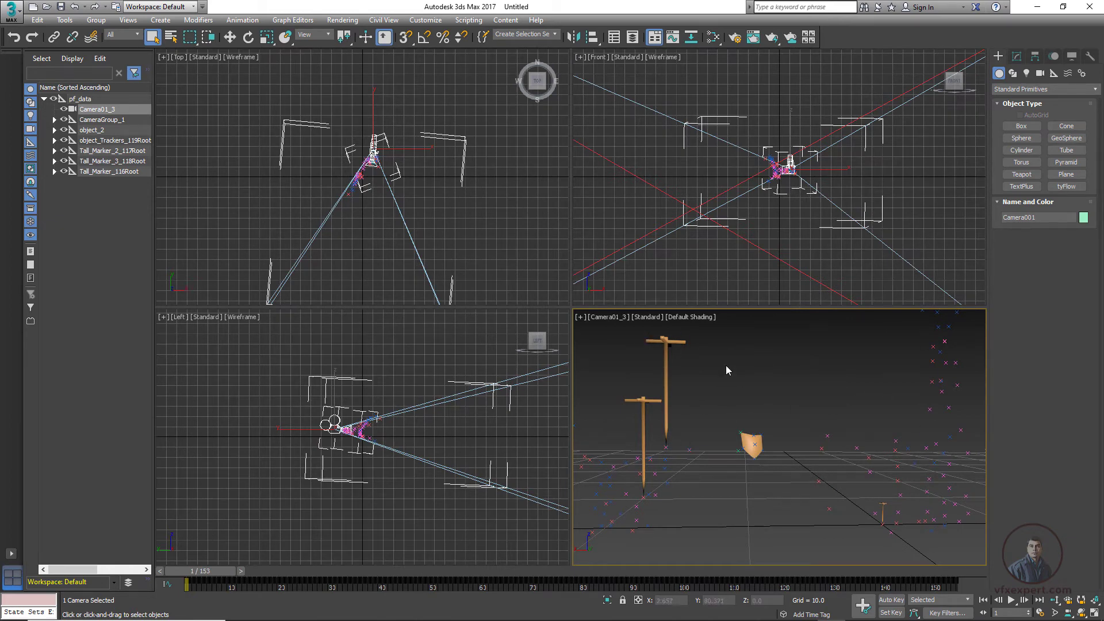
- Apply the myface_camobj_ms IFL sequence as the Camera01_3 viewport background and enlarge that viewport in width and height
click(325, 609)
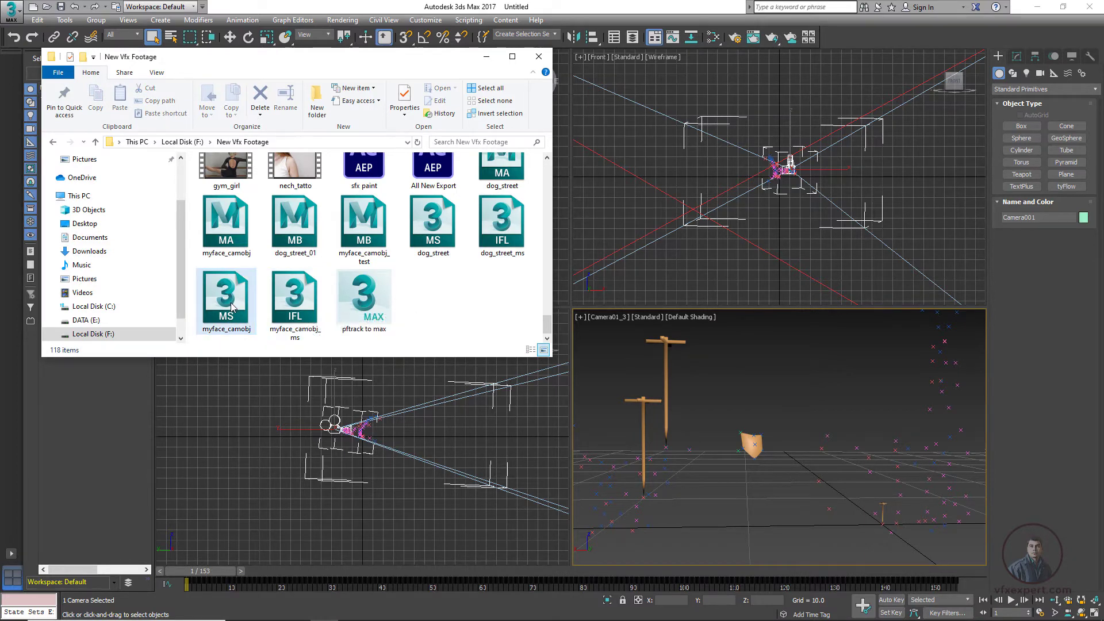
drag(313, 313, 791, 378)
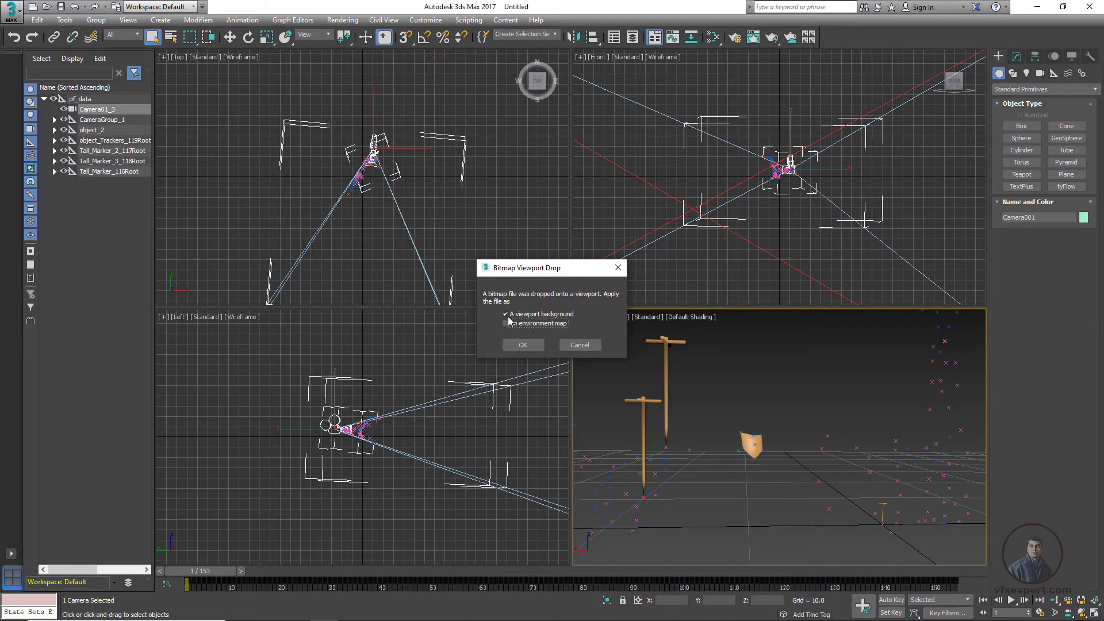
click(521, 345)
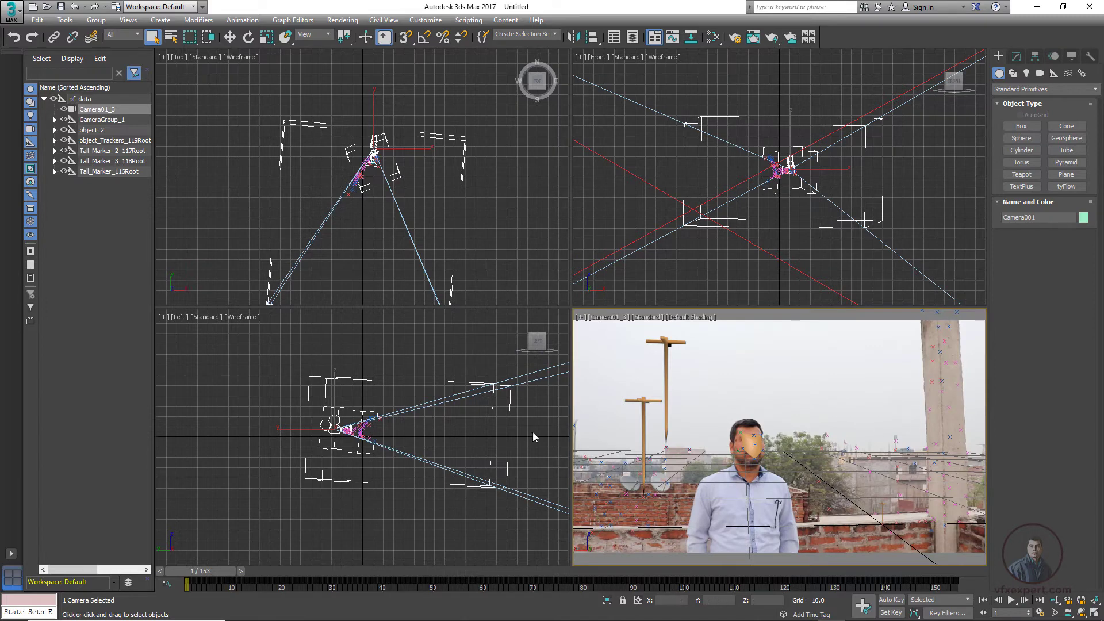
drag(570, 411, 409, 411)
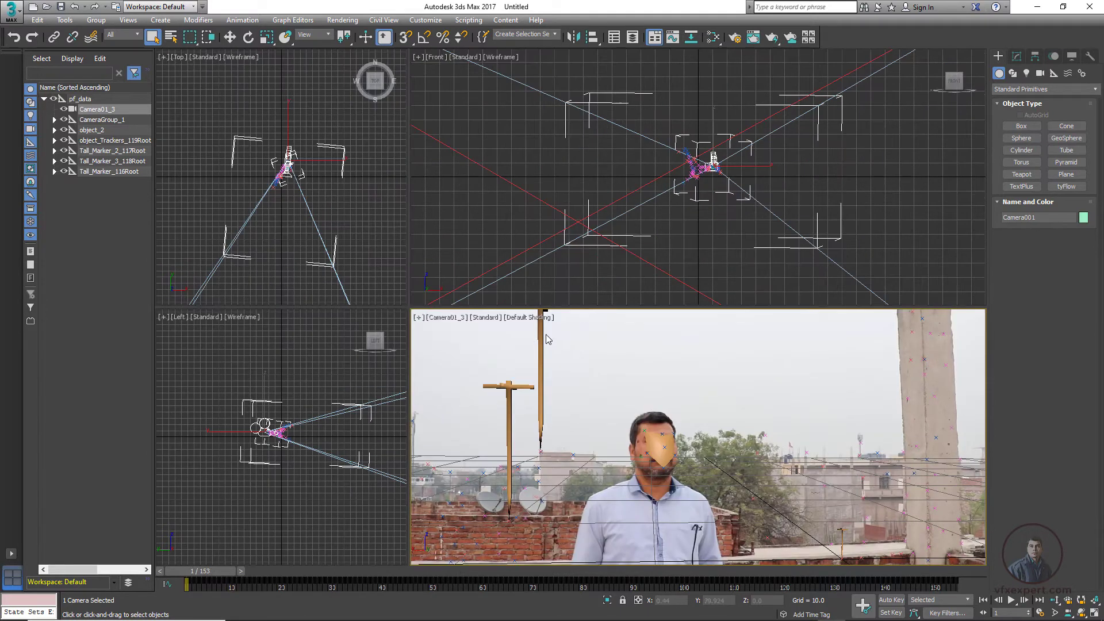
drag(561, 188, 561, 189)
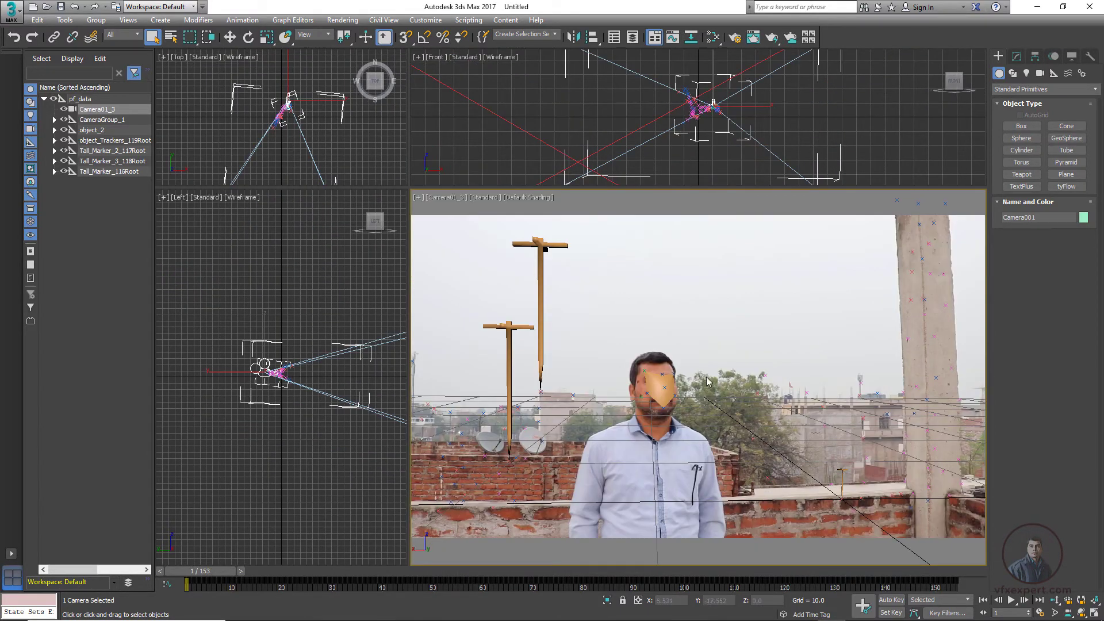
- Delete the object_Trackers_119 mesh covering the face and hide the grid in the camera viewport
click(663, 402)
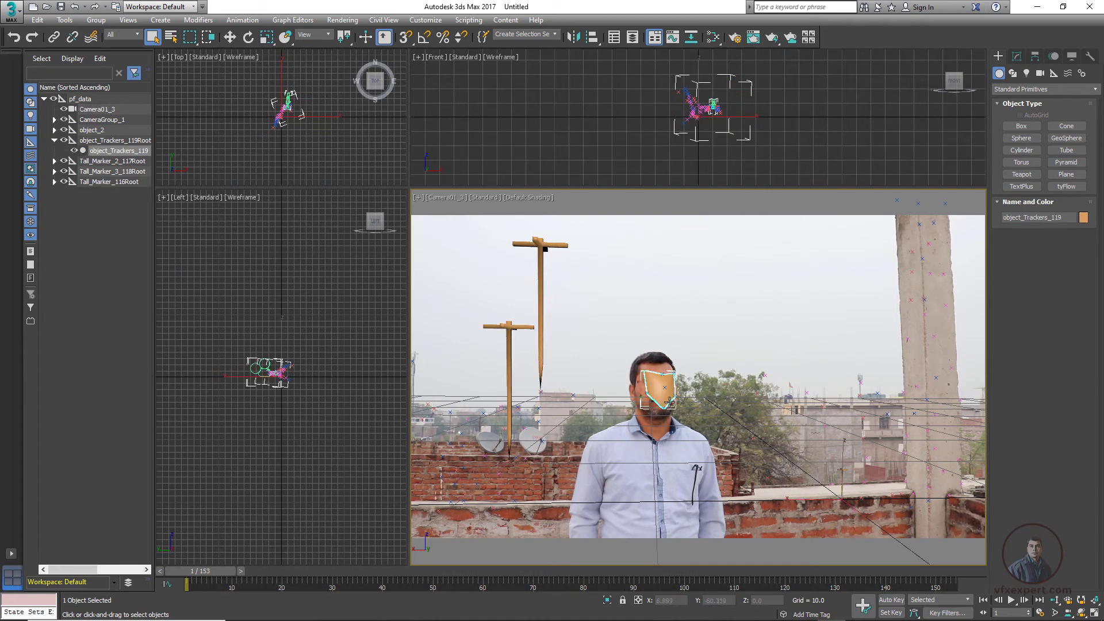
key(Delete)
click(421, 198)
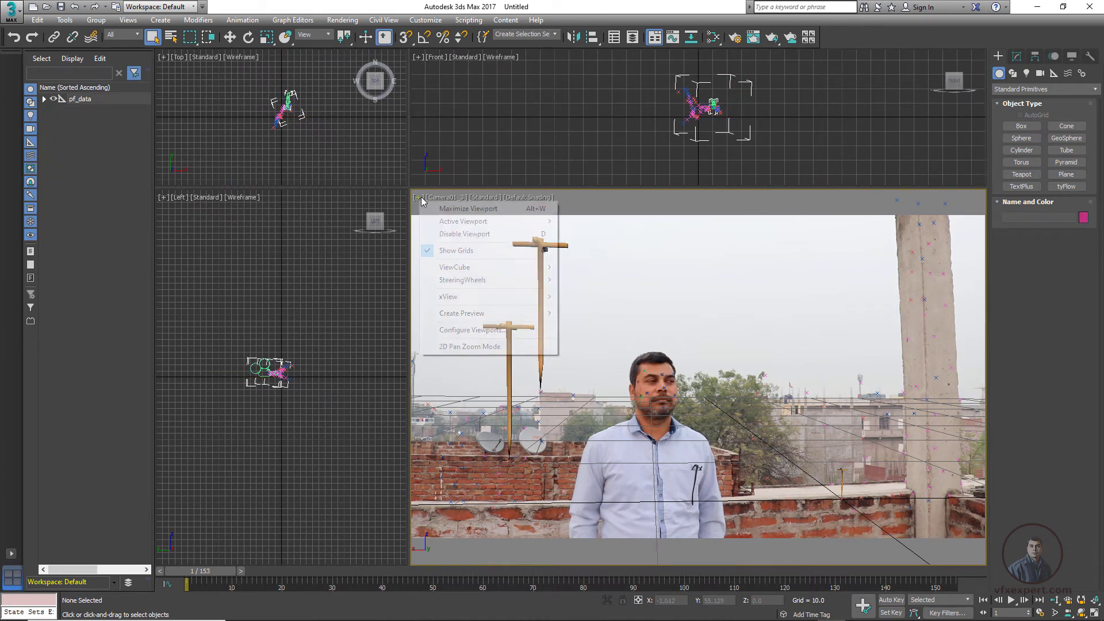
click(456, 251)
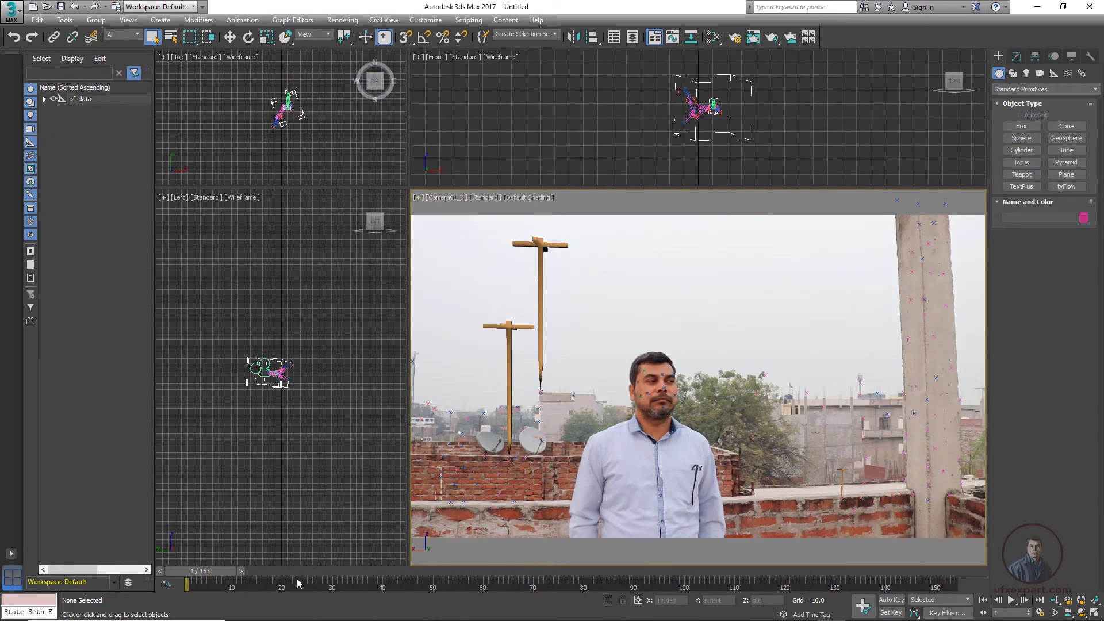
- Scrub the shot to frame 70 to check the tracking and widen the scene object list
drag(236, 571, 535, 571)
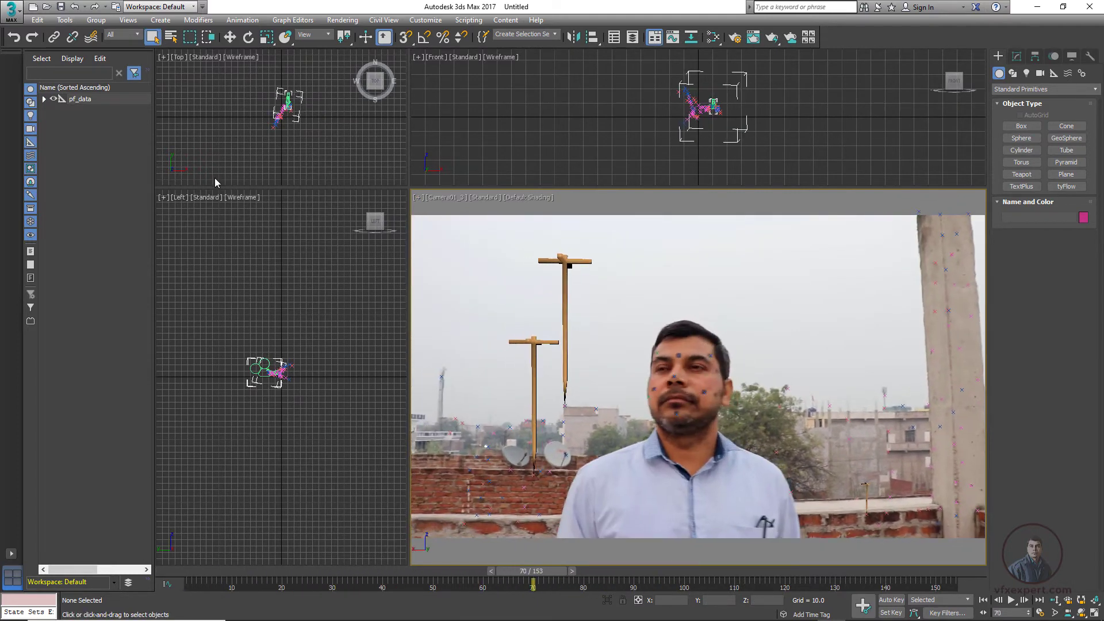
drag(154, 174, 202, 173)
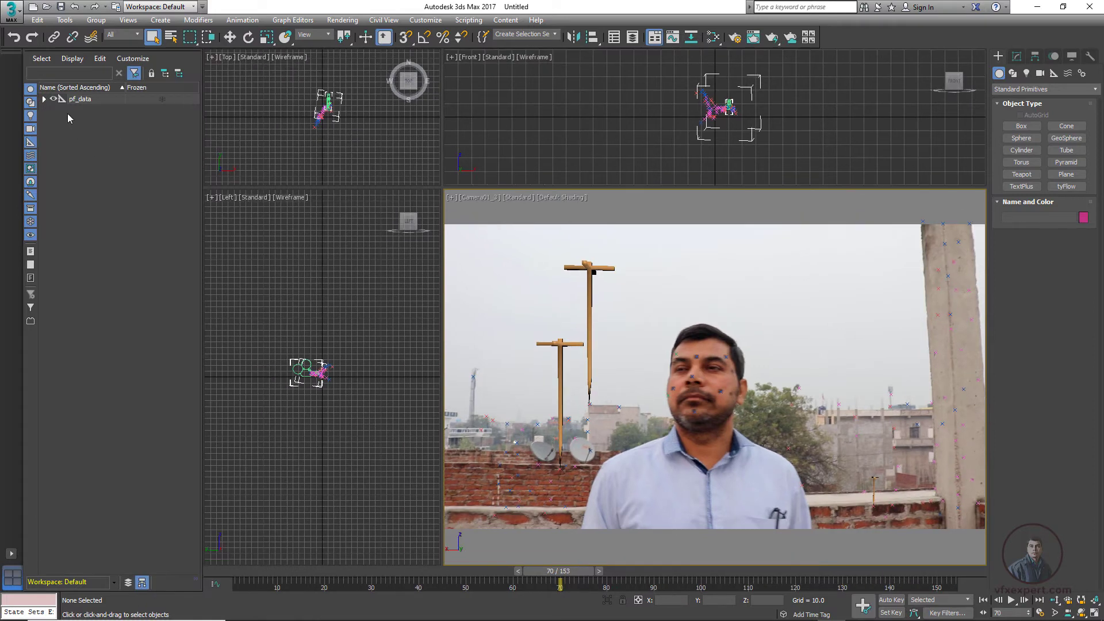
- Expand pf_data, look through its camera, CameraGroup and object_2 entries, and widen the scene object list to read the names
click(81, 100)
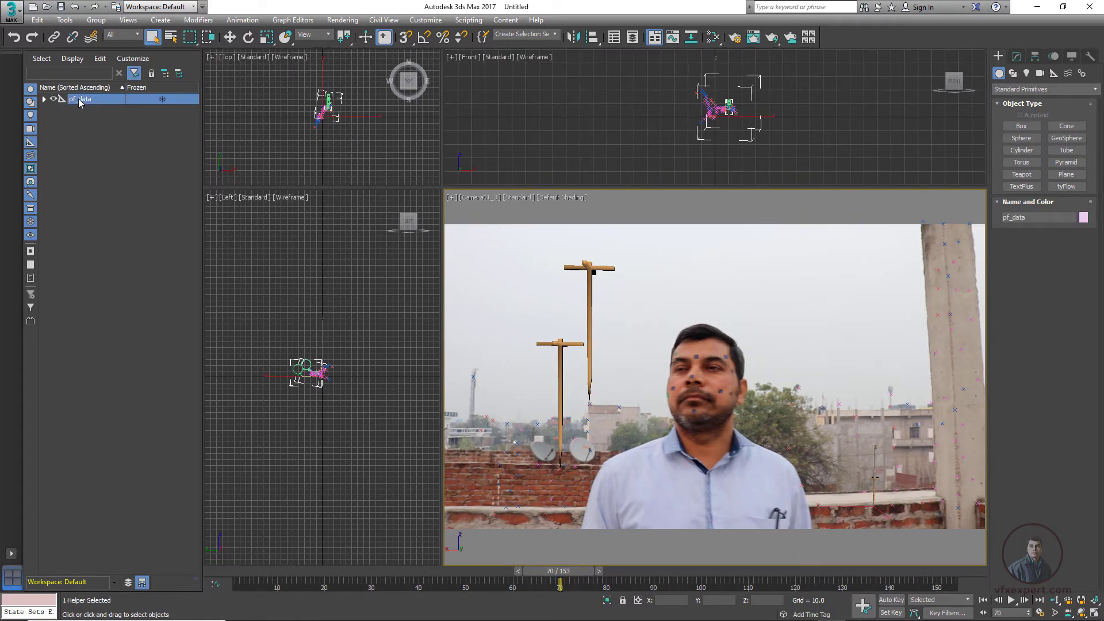
click(44, 99)
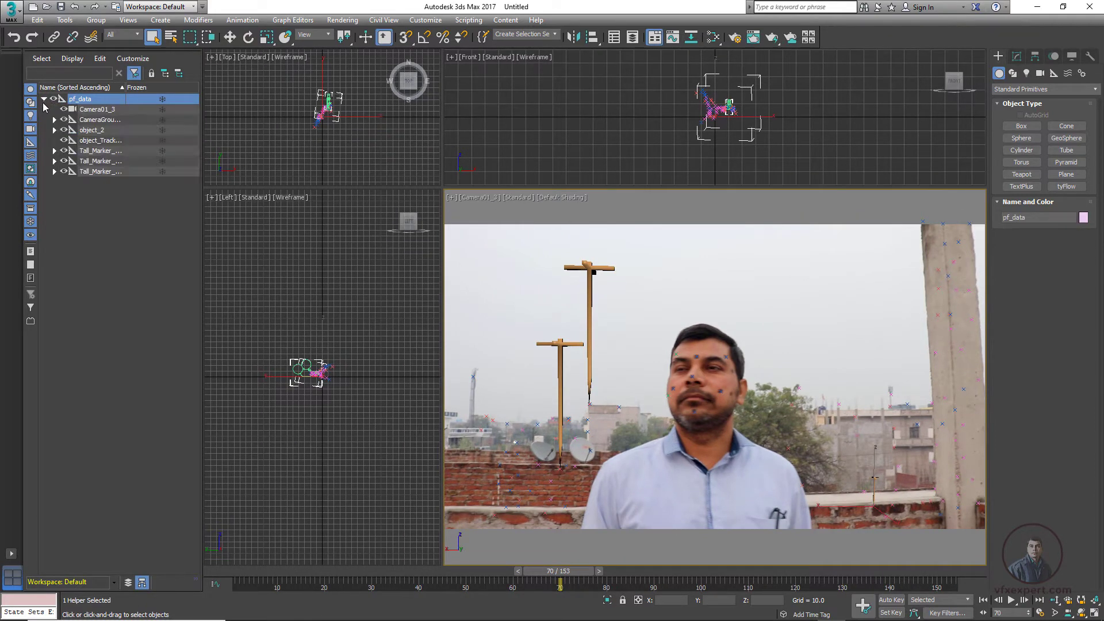
click(98, 110)
click(99, 120)
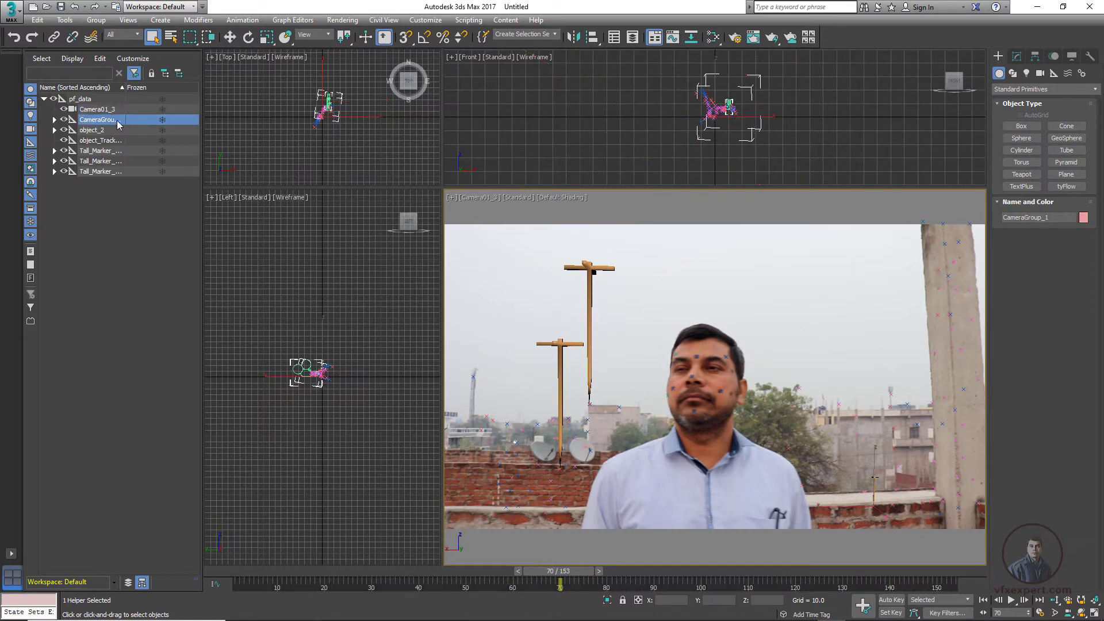
click(90, 130)
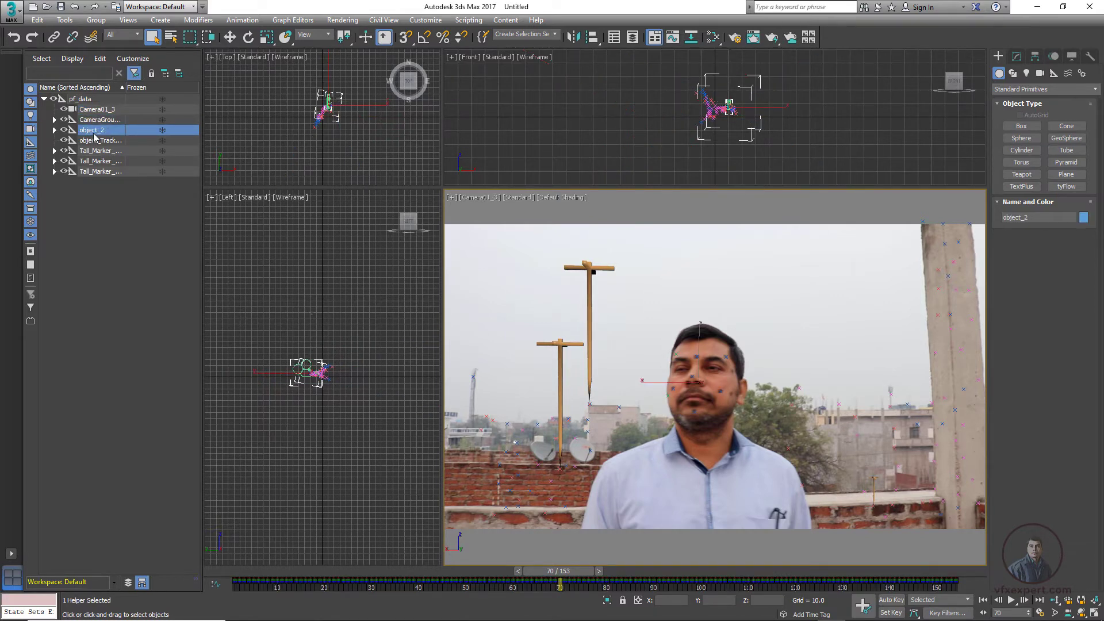
drag(202, 162, 265, 170)
- Delete the three Tall_Marker root helpers (116, 117 and 118) and their Tall_Marker meshes from the scene
click(104, 154)
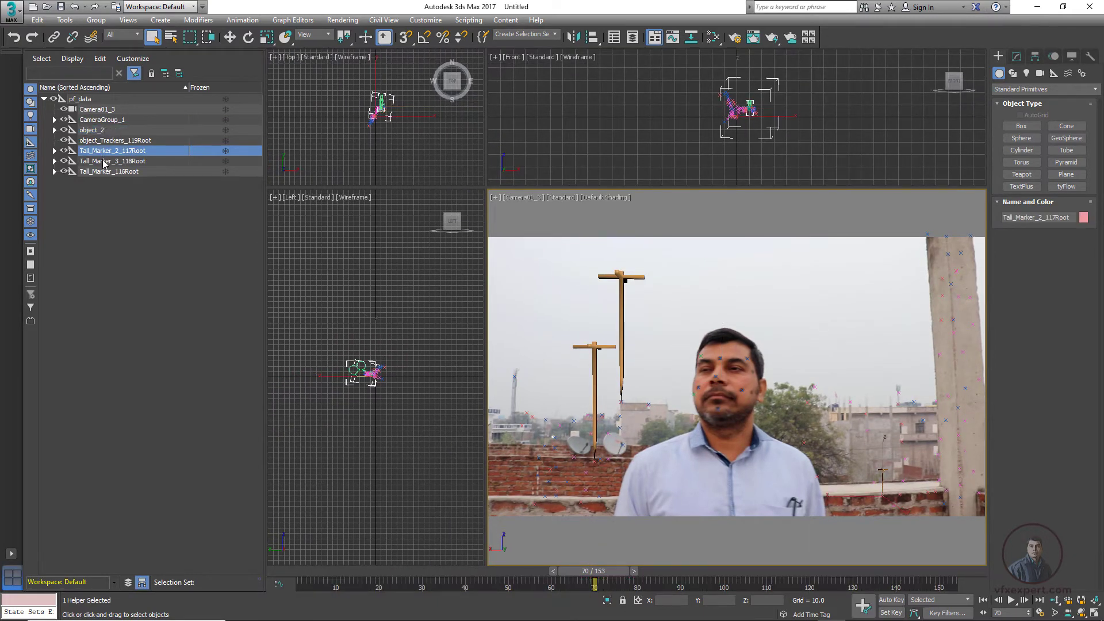
click(104, 162)
click(102, 171)
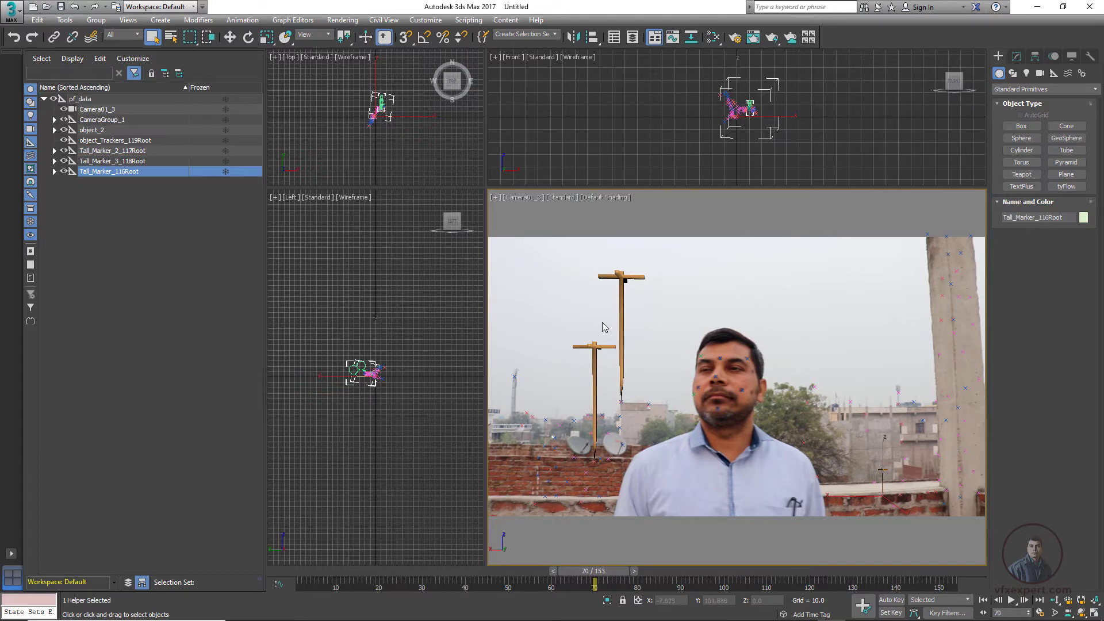
shift+click(126, 151)
key(Delete)
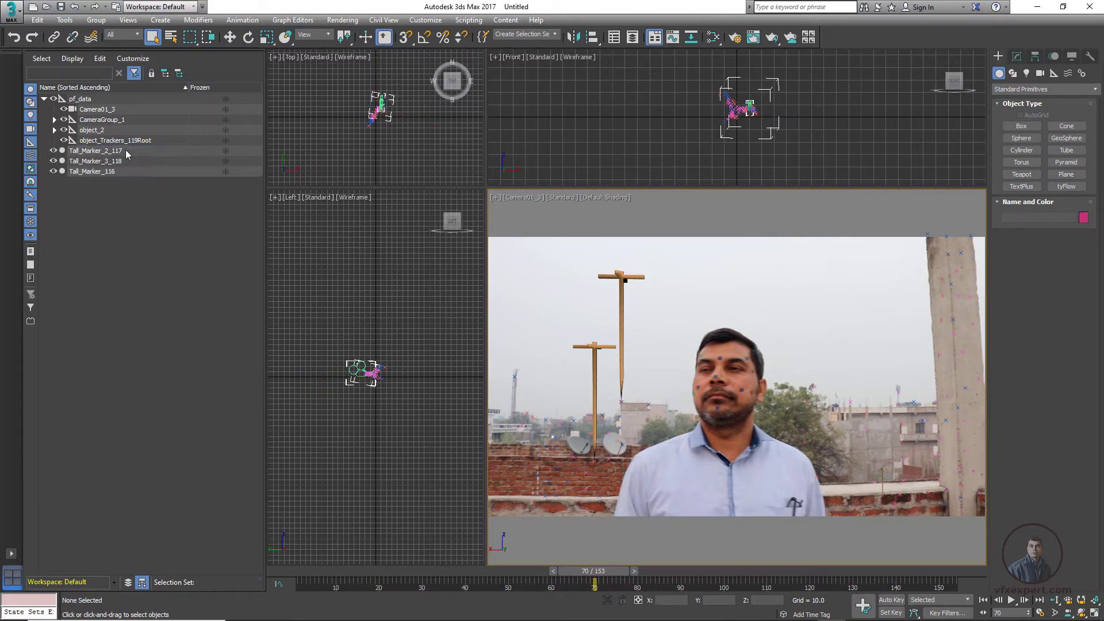
click(125, 152)
shift+click(105, 174)
key(Delete)
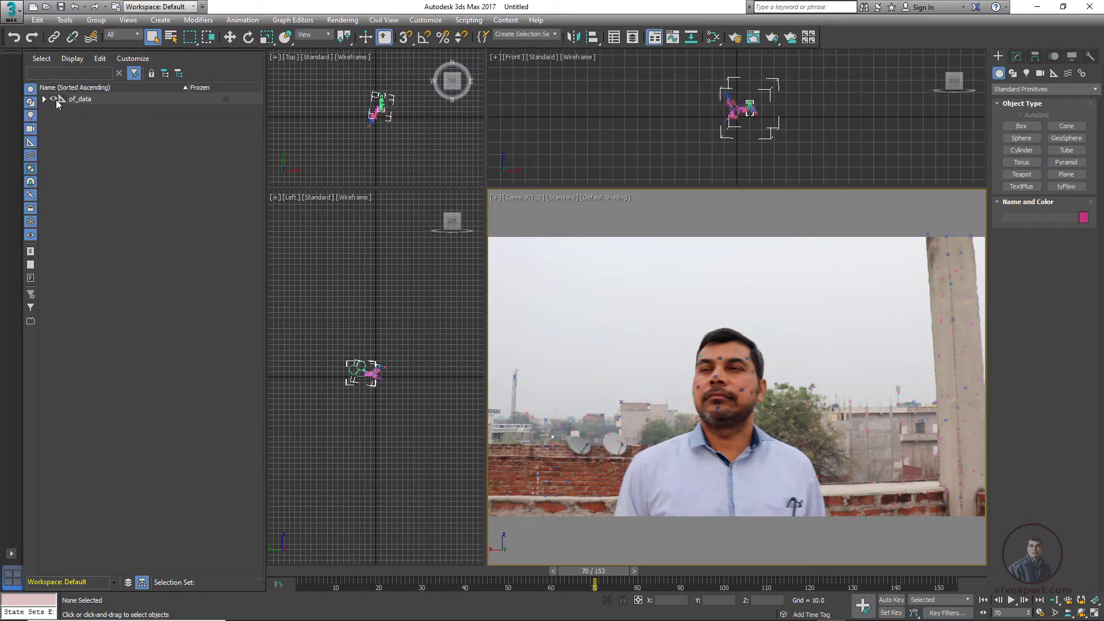
- Expand pf_data again and examine its remaining children: Camera01_3, CameraGroup_1 and object_2
click(45, 99)
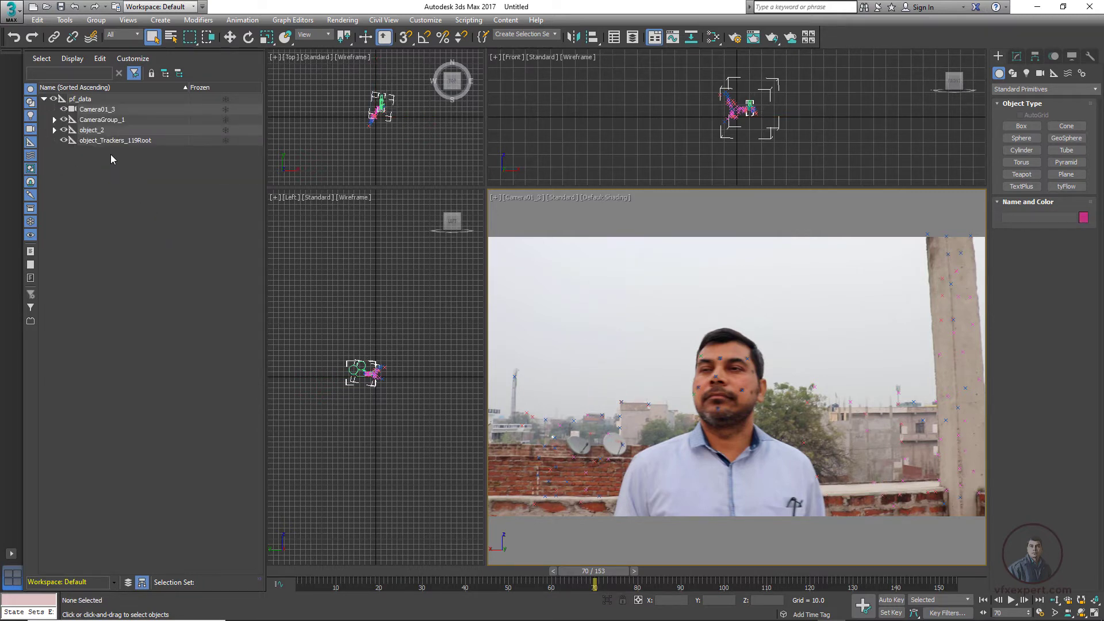
click(91, 130)
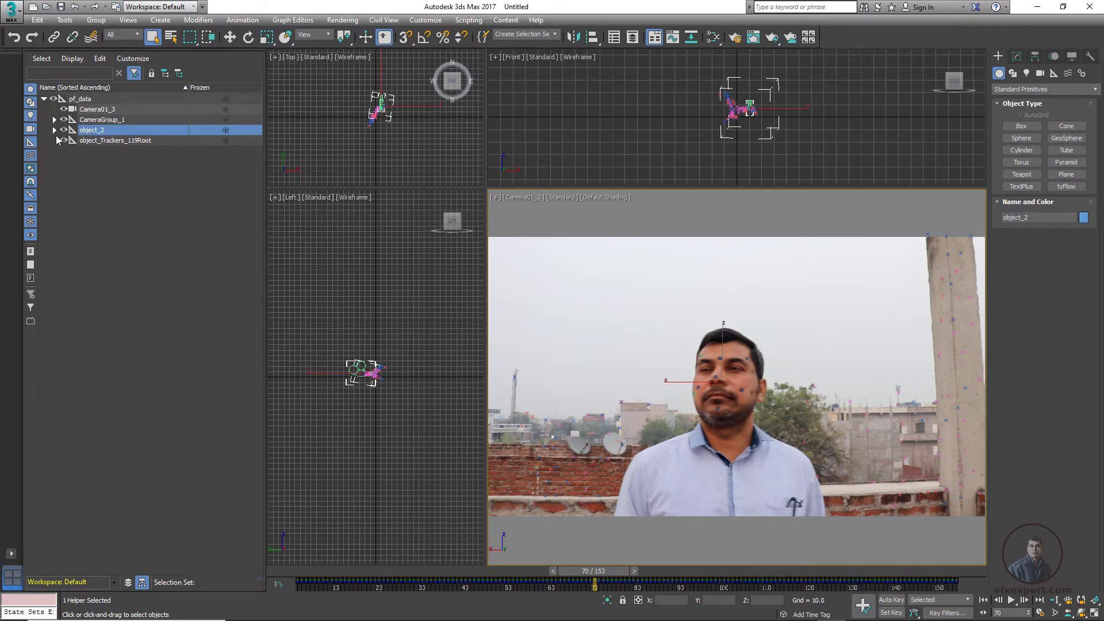
click(55, 131)
click(54, 131)
click(97, 110)
click(99, 121)
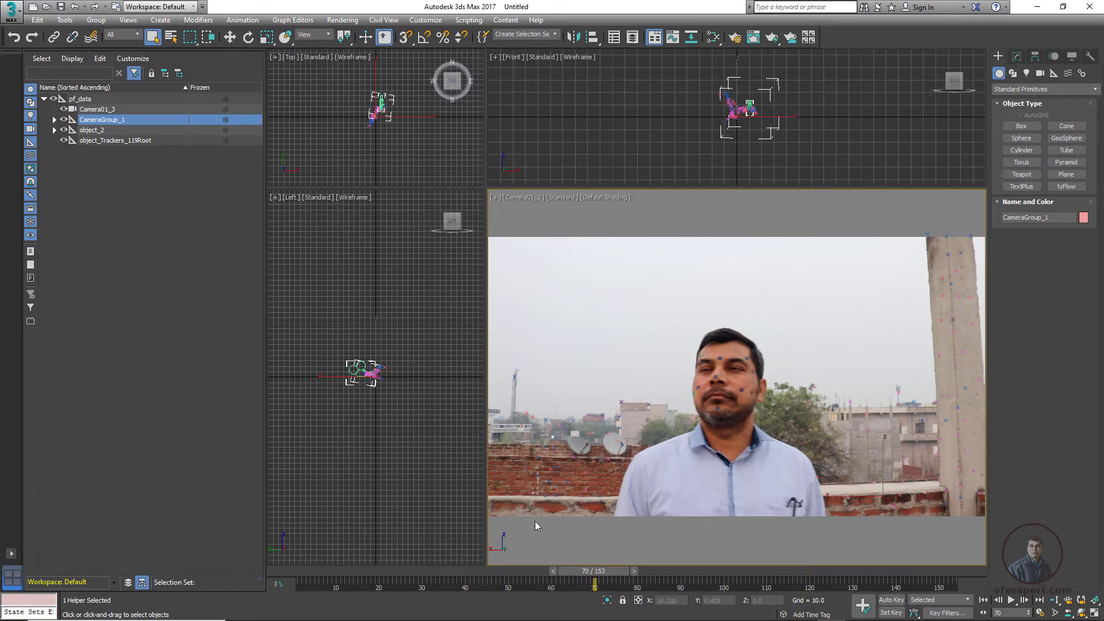
- Widen the Camera01_3 viewport and scrub the shot to frame 94
drag(487, 452, 300, 452)
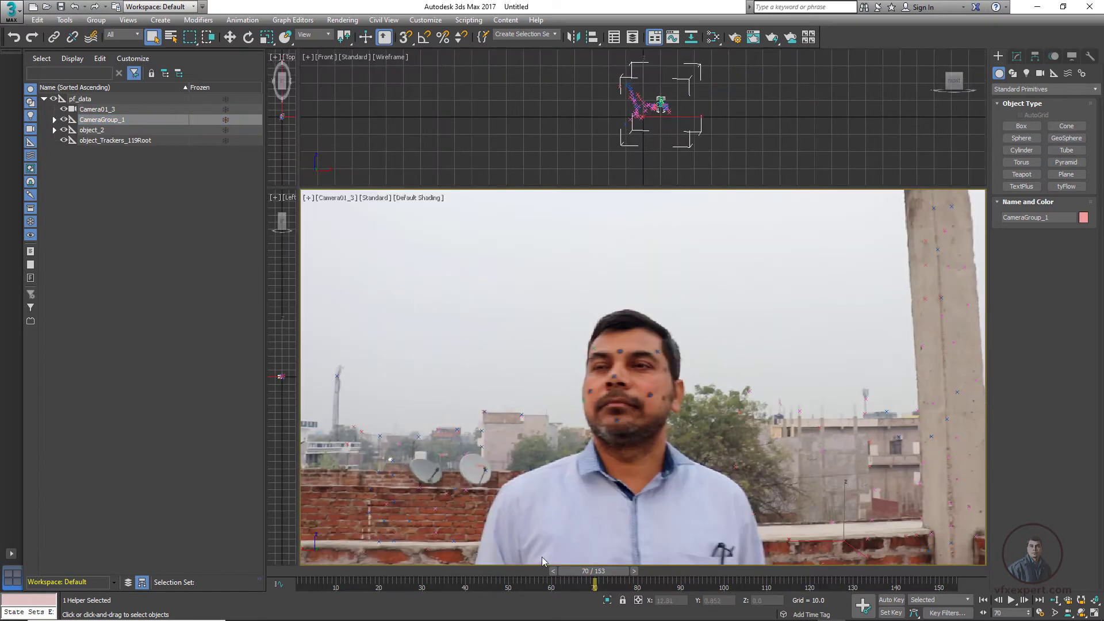
drag(583, 578, 684, 595)
key(q)
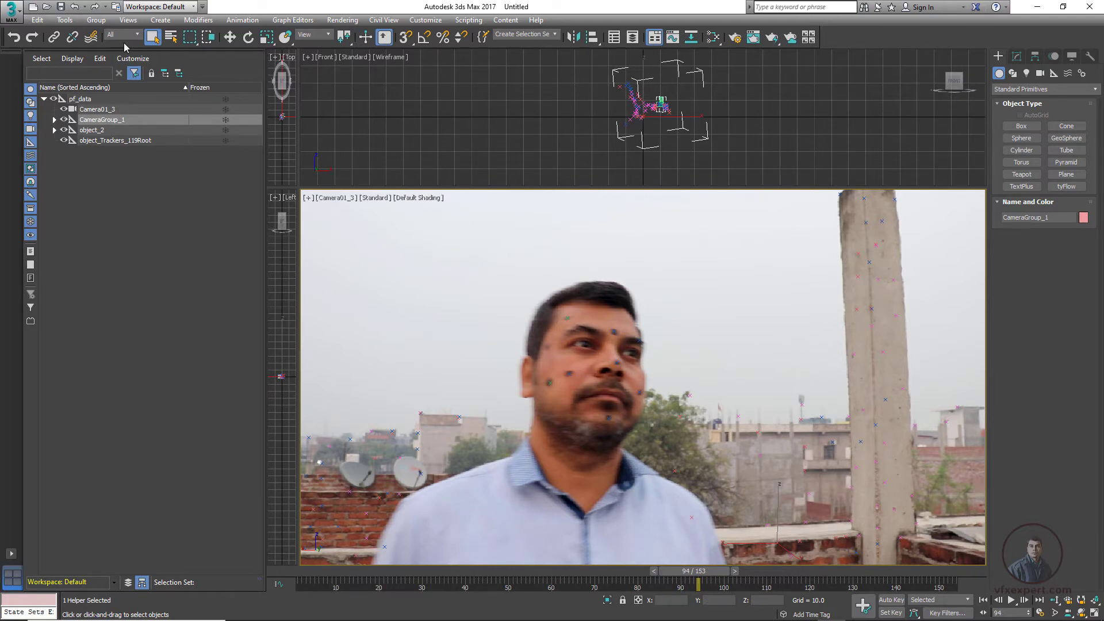
- Save the scene as face_project in the scenes folder
click(17, 12)
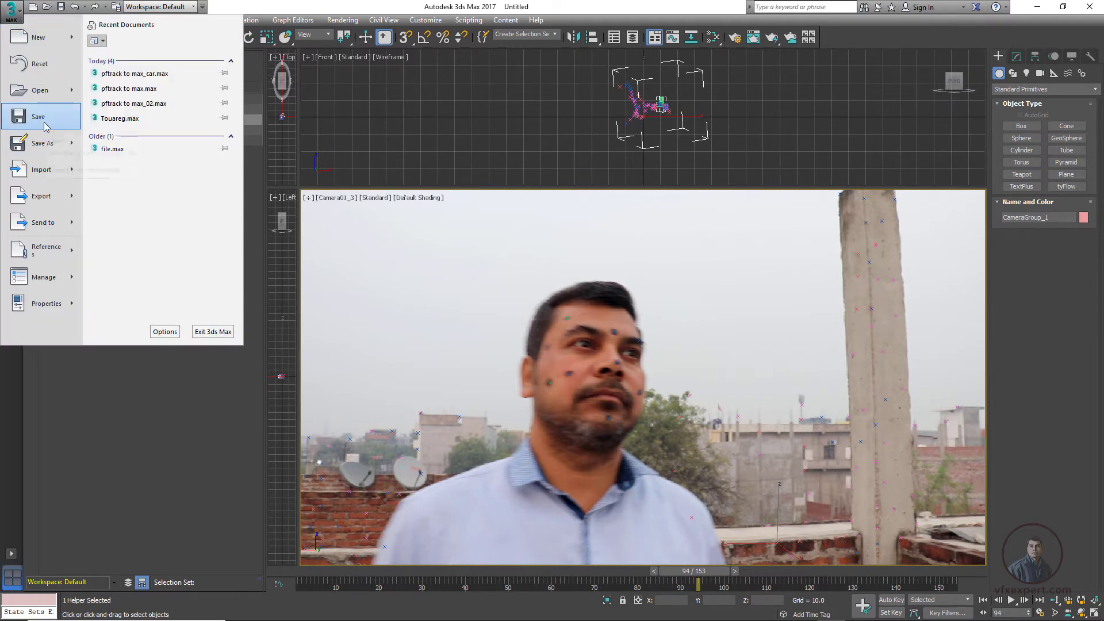
click(38, 117)
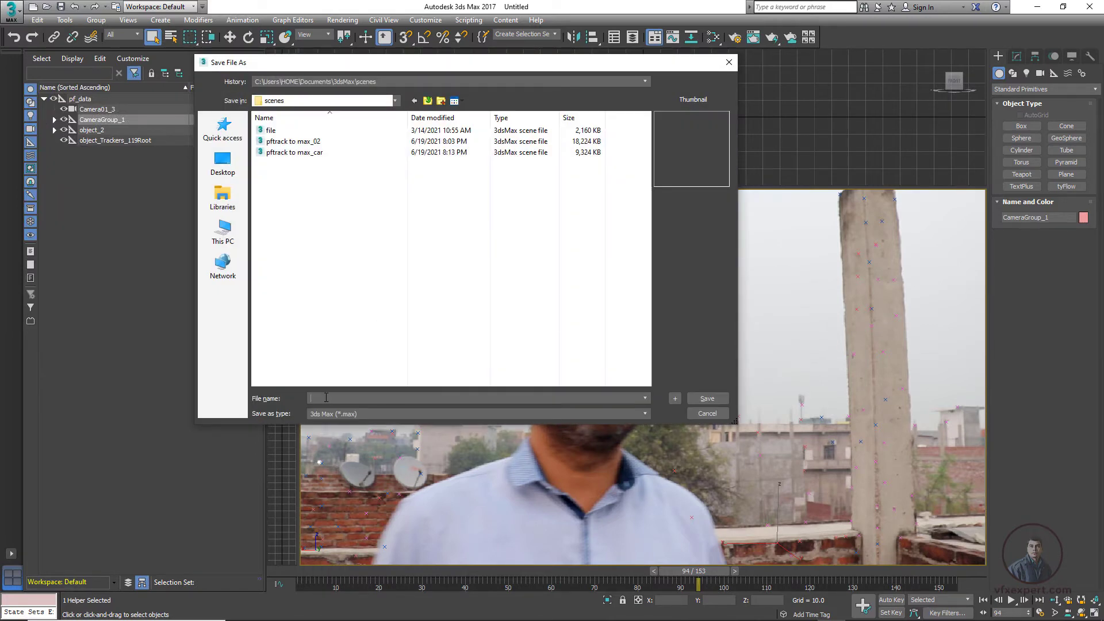
text(face_project)
click(707, 398)
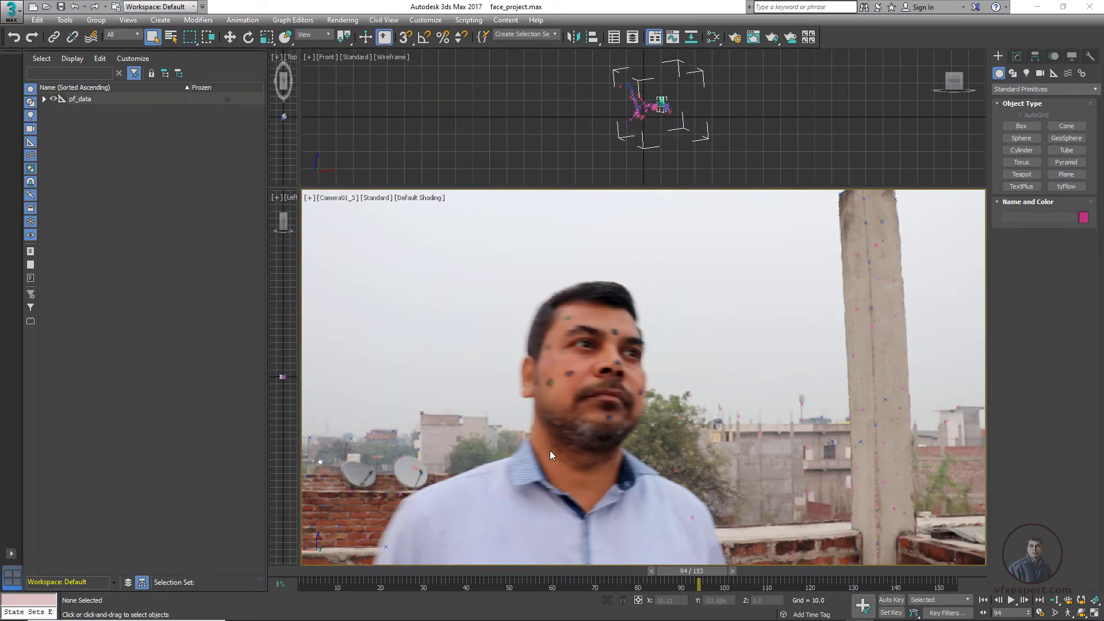
- Import the irom_helmet file from the 3d Models folder and place the helmet beside the man in the camera view
click(324, 616)
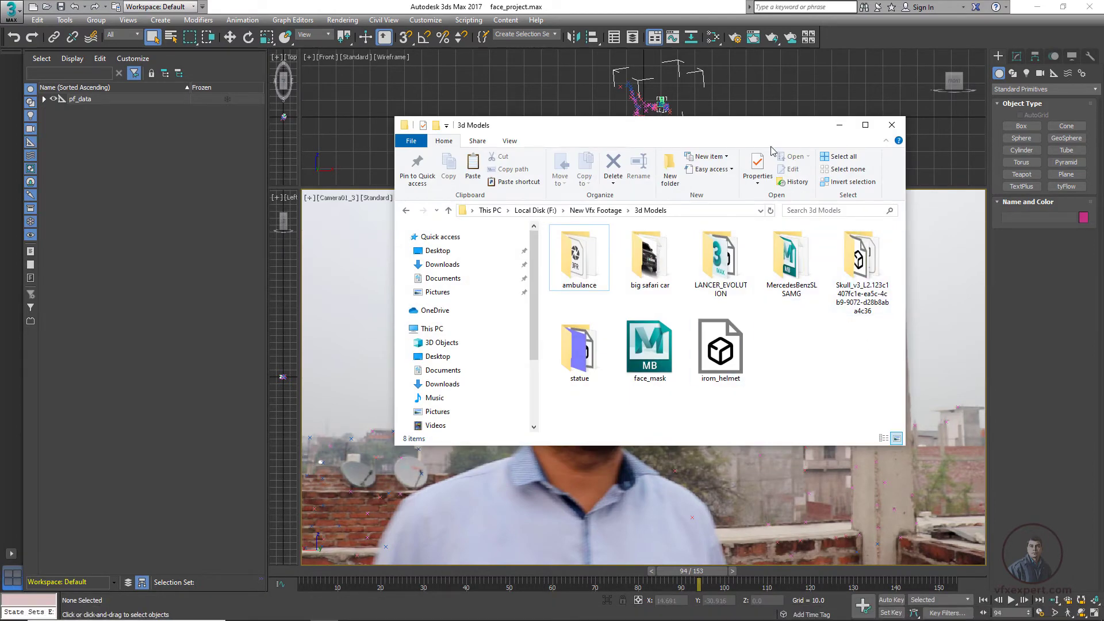
drag(839, 126, 529, 150)
drag(409, 377, 783, 366)
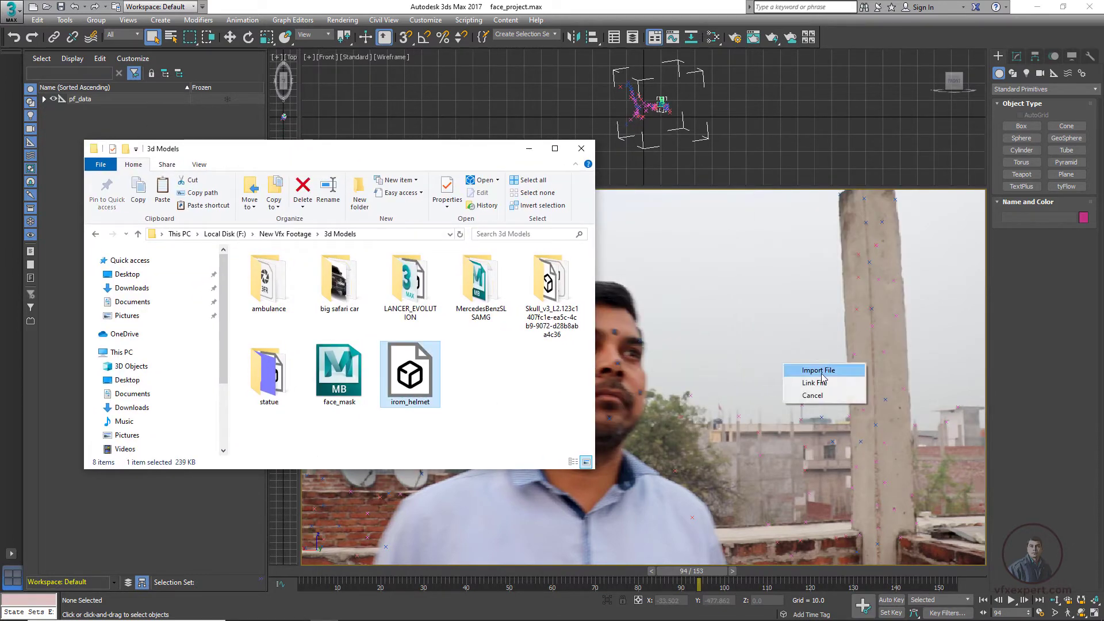
click(821, 372)
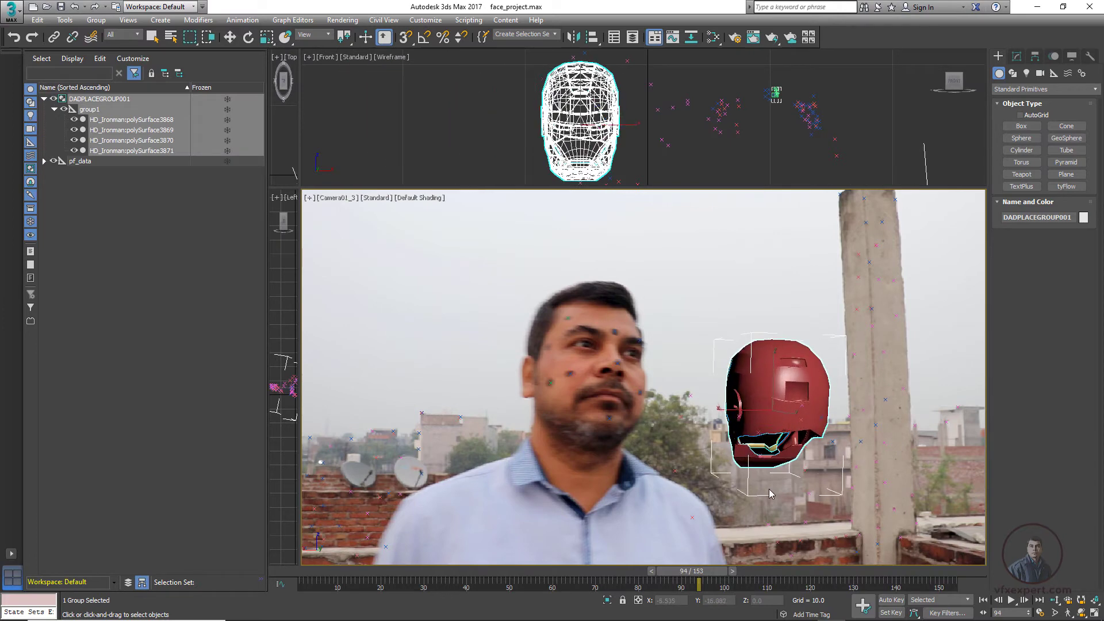
click(749, 428)
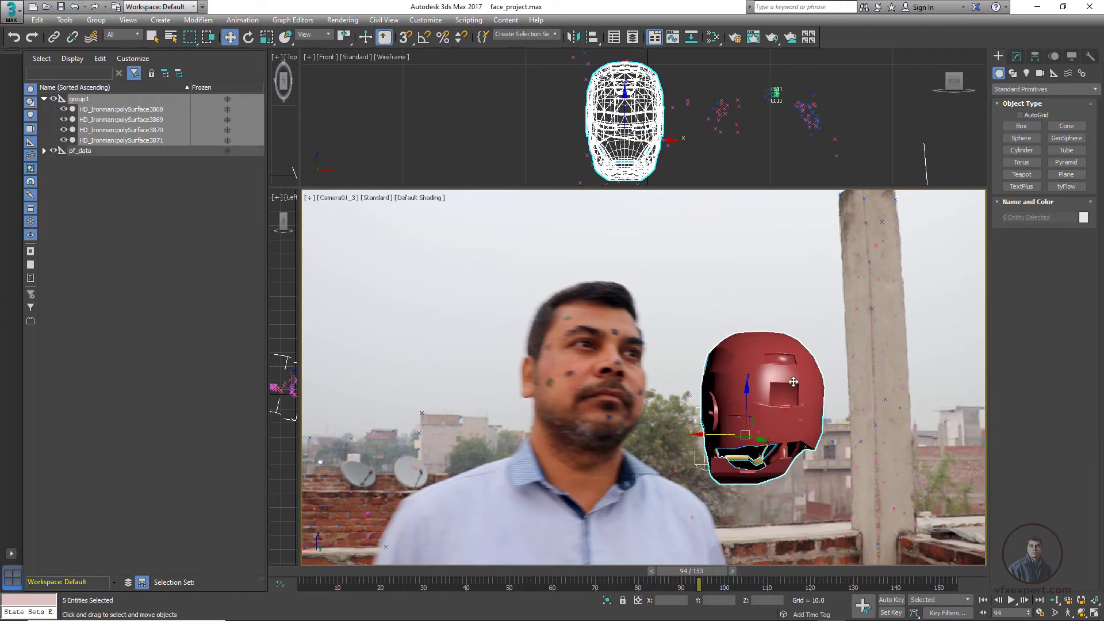
- Select the helmet's group1 parent and align its pivot to the nose tracker's pivot in X, Y and Z position
click(94, 175)
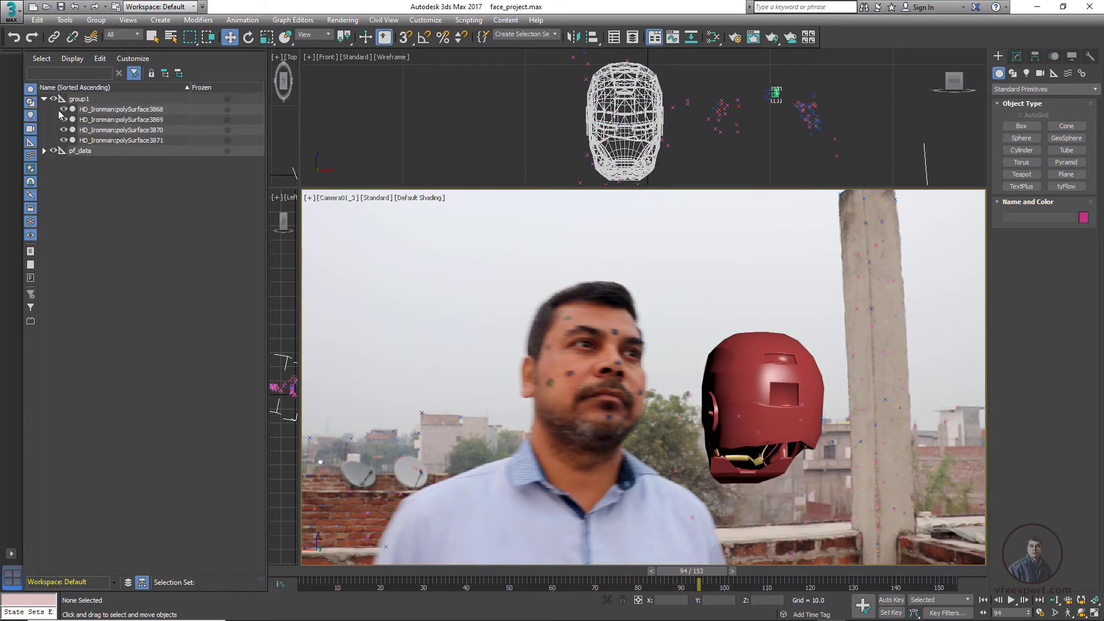
click(45, 99)
click(79, 101)
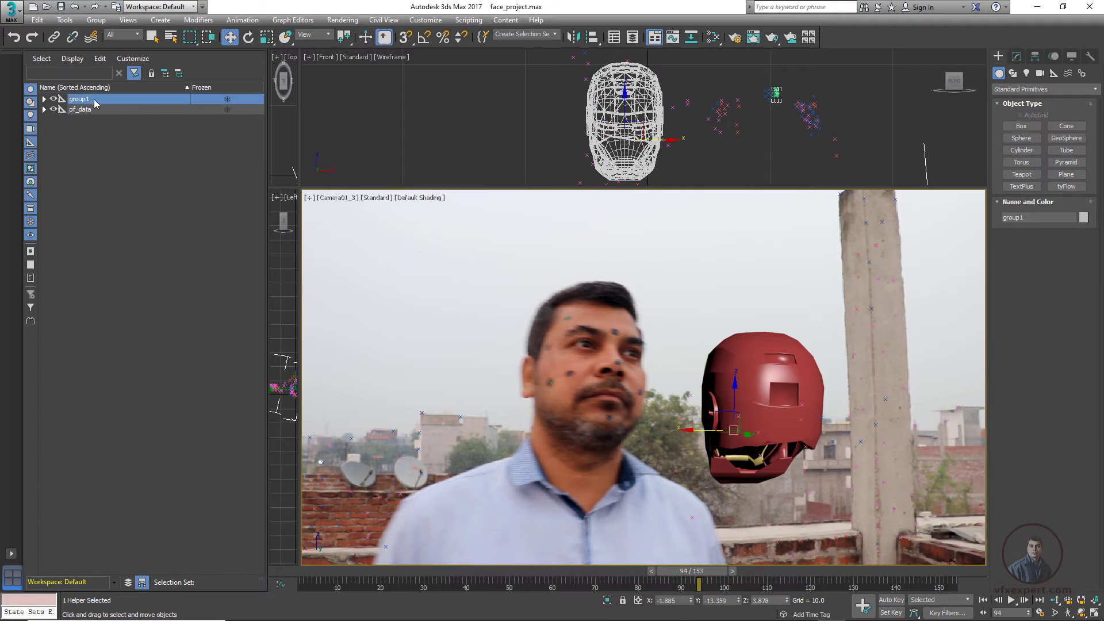
click(86, 111)
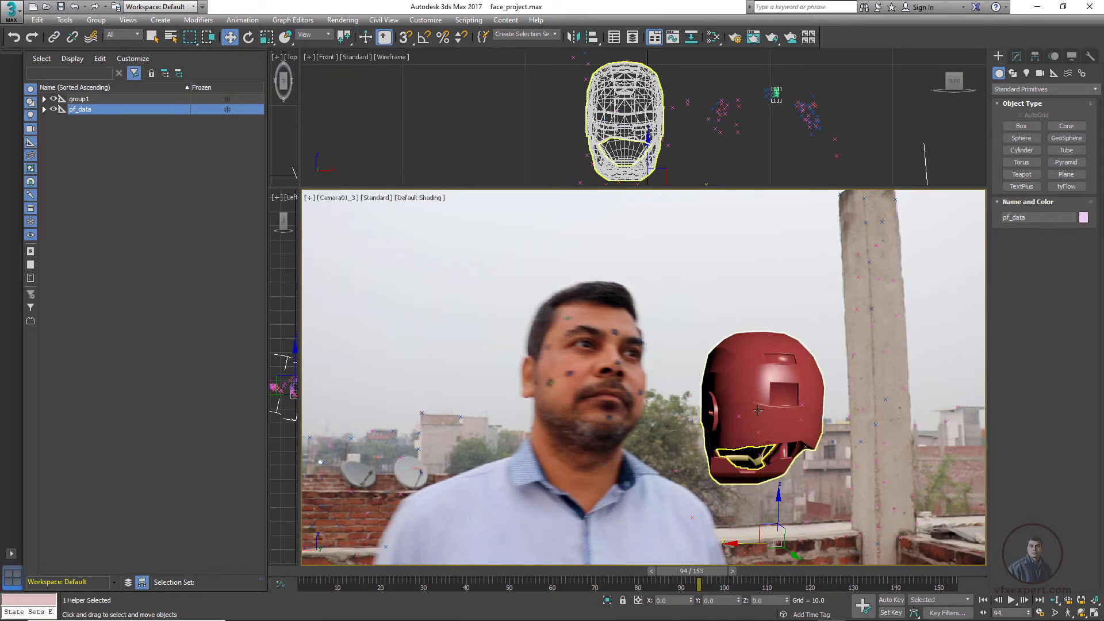
click(80, 100)
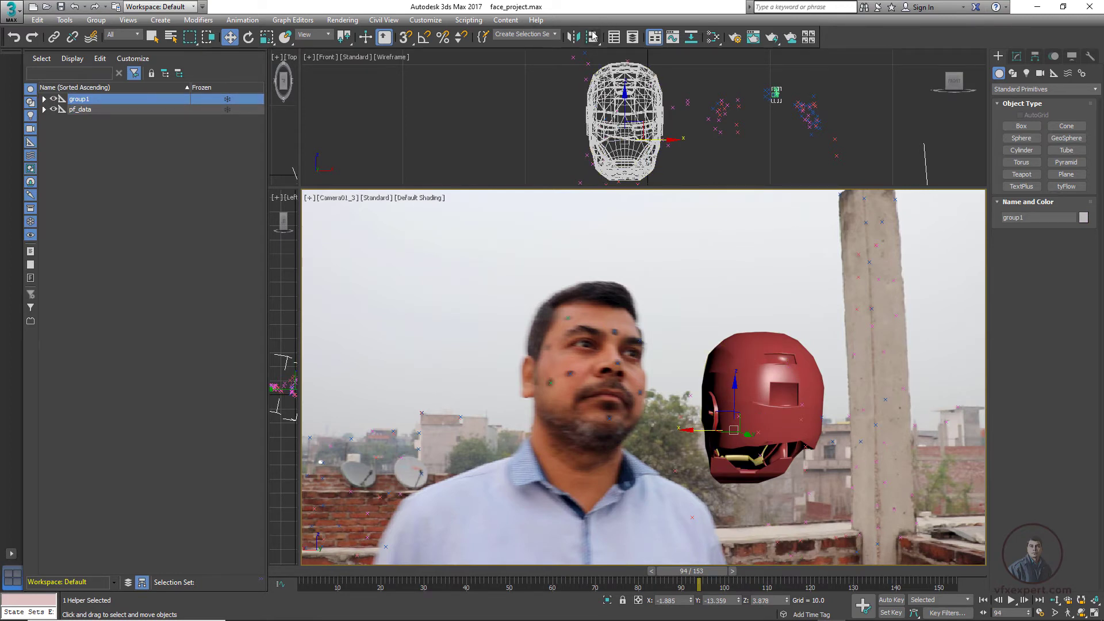
click(592, 38)
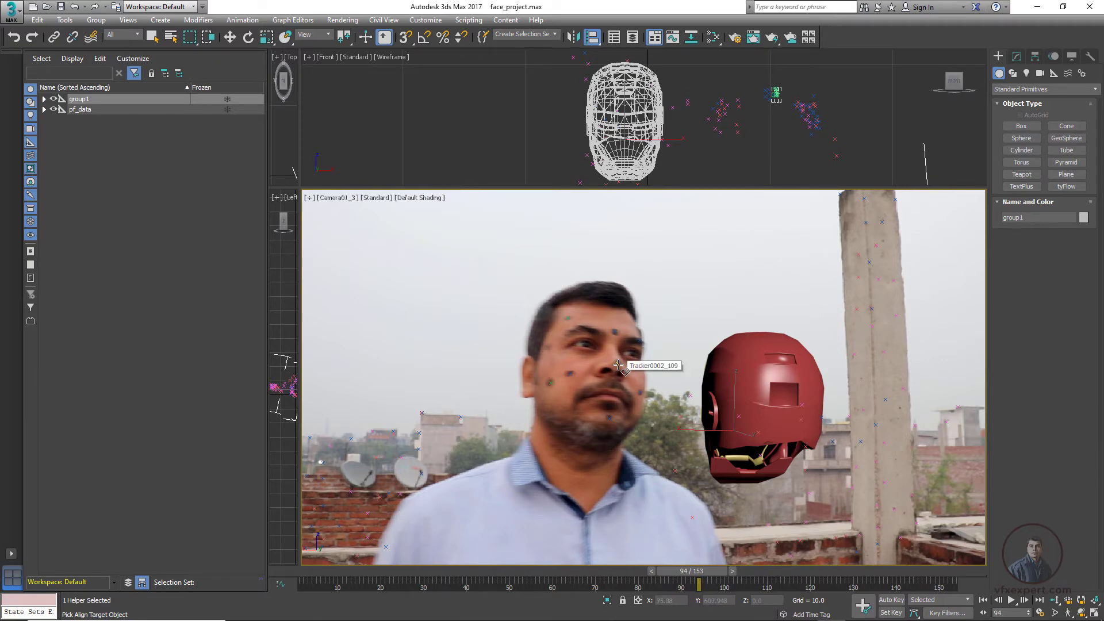
click(617, 364)
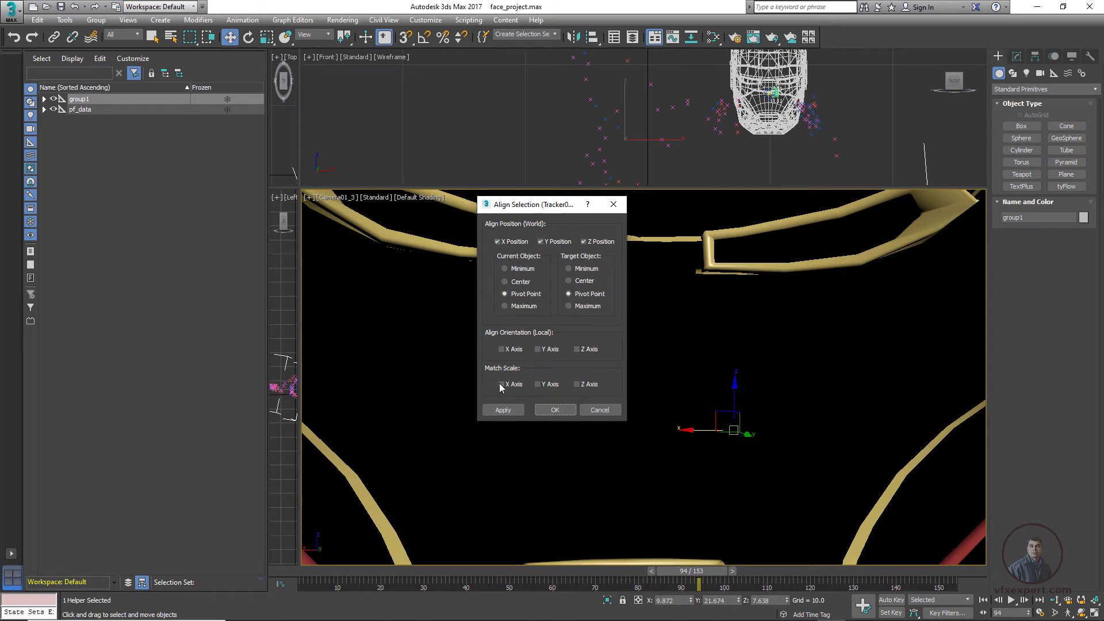
click(555, 409)
- Scale the helmet group down uniformly to about 12%, roughly the size of the man's head
alt+middle_drag(812, 139, 764, 115)
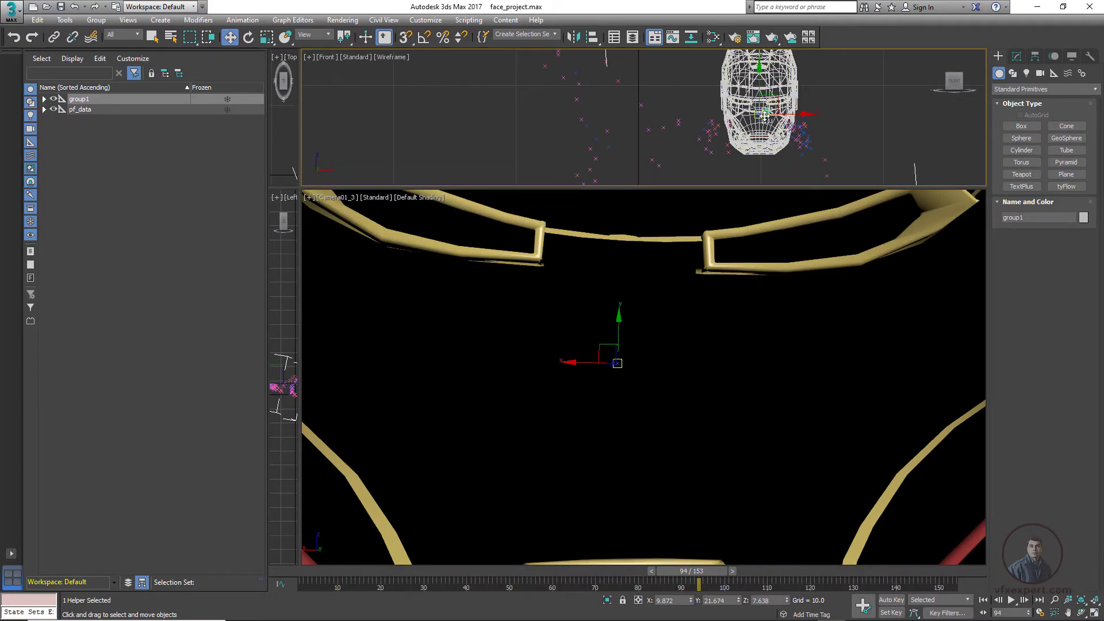
key(r)
mouse_move(764, 117)
mouse_down()
mouse_move(758, 168)
mouse_move(799, 428)
mouse_move(808, 603)
mouse_move(759, 123)
mouse_up()
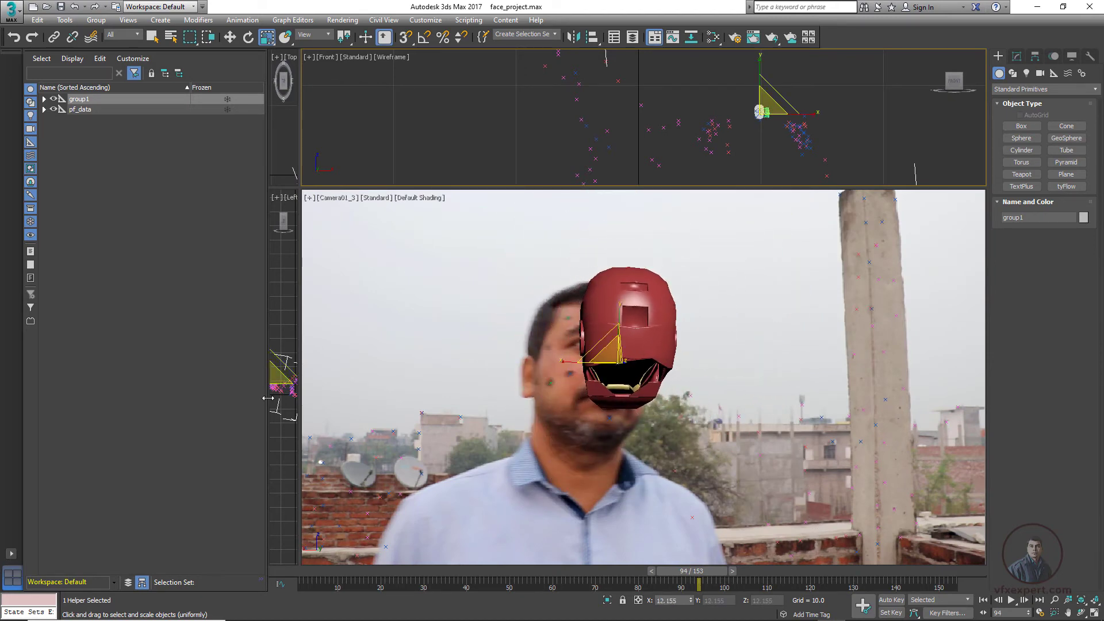
- Narrow the scene object list, widen the Left viewport and bring the helmet into close view there
drag(300, 409, 443, 402)
drag(266, 376, 80, 379)
drag(301, 383, 500, 382)
scroll(123, 406, up, 3)
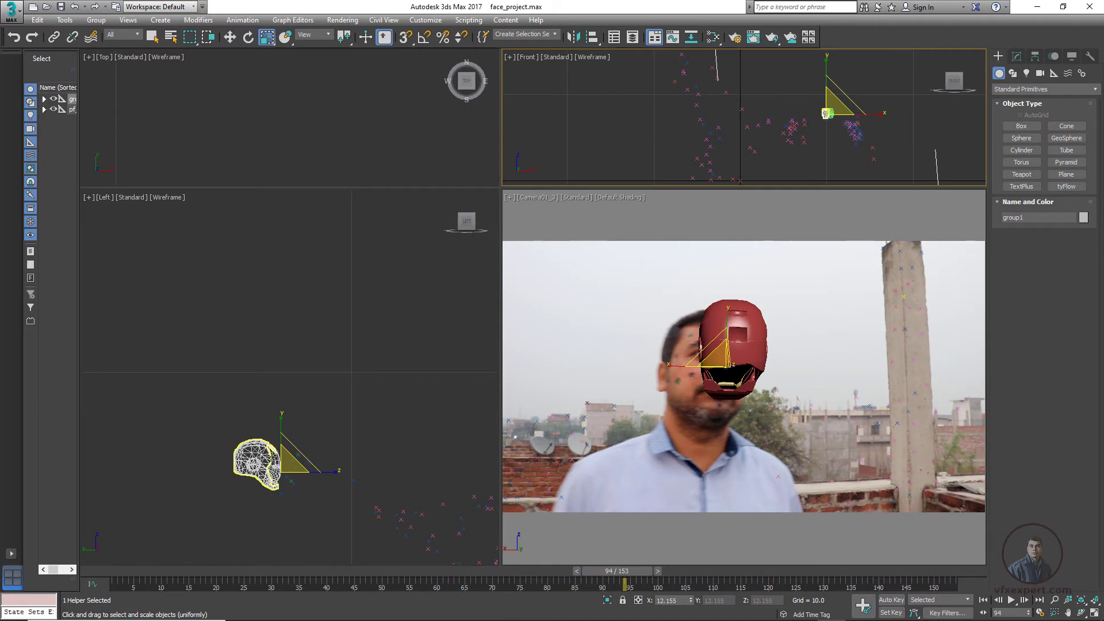
scroll(280, 467, up, 3)
- Move group1 forward along the horizontal axis in the Left view by about 0.7 units, over the face trackers
key(w)
click(337, 384)
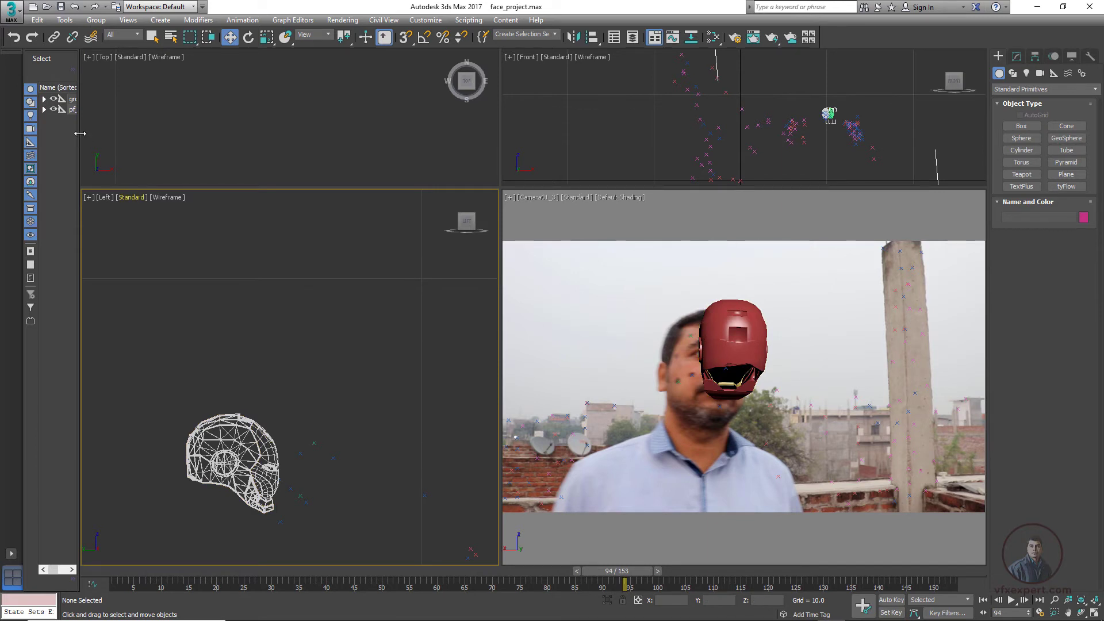
drag(80, 133, 112, 133)
click(78, 99)
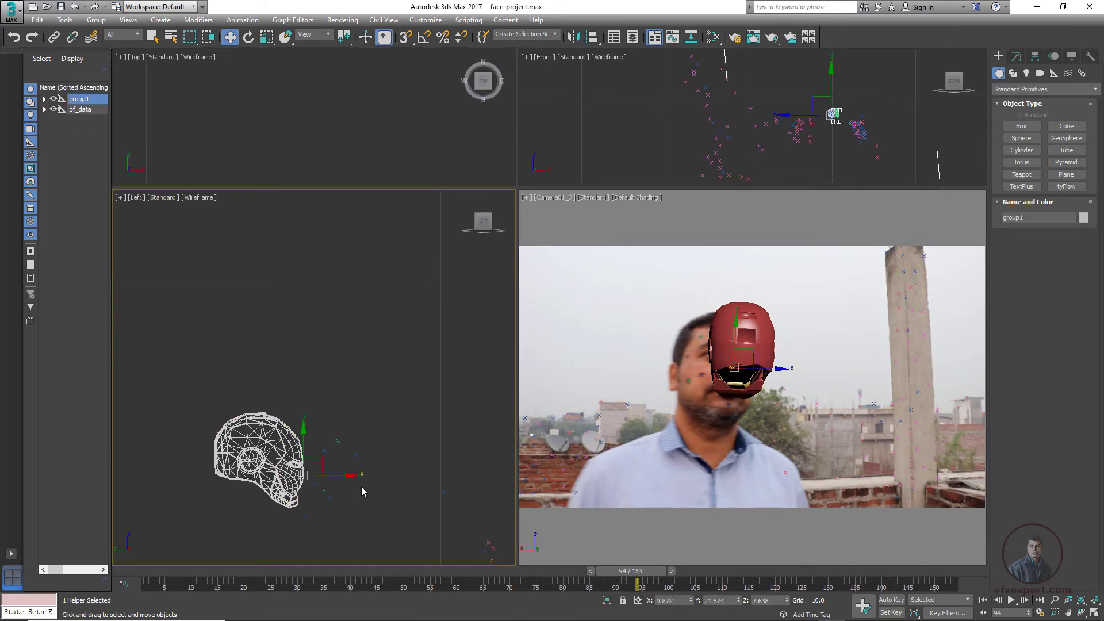
drag(349, 476, 406, 472)
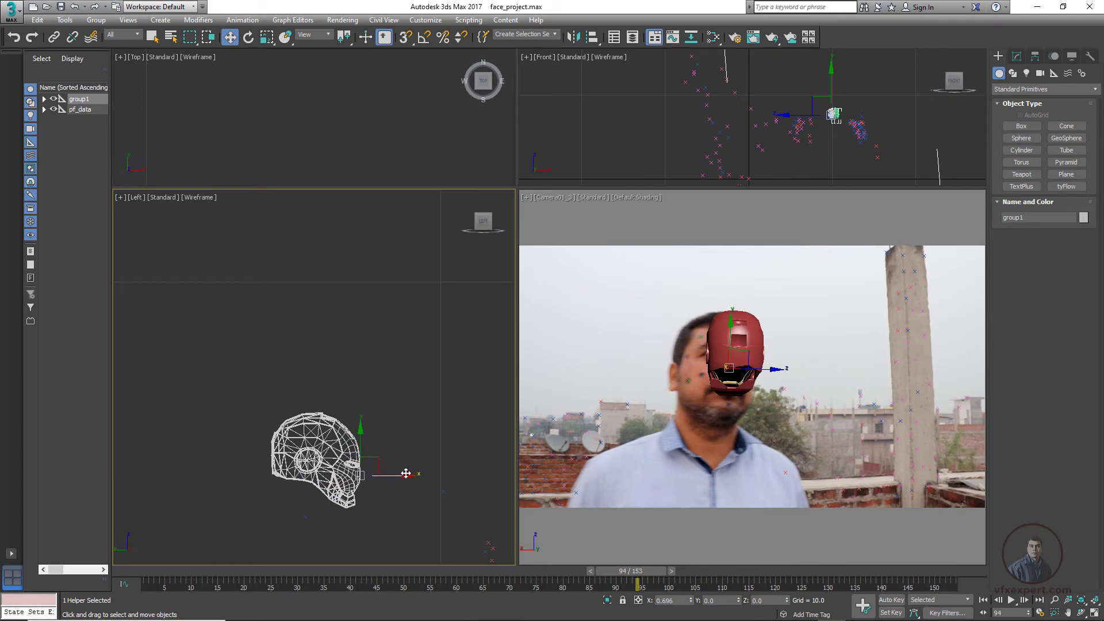
- Rotate and reposition the helmet in the camera view so its gold faceplate matches the direction of the man's face at frame 94
click(749, 357)
key(e)
drag(707, 367, 819, 385)
key(w)
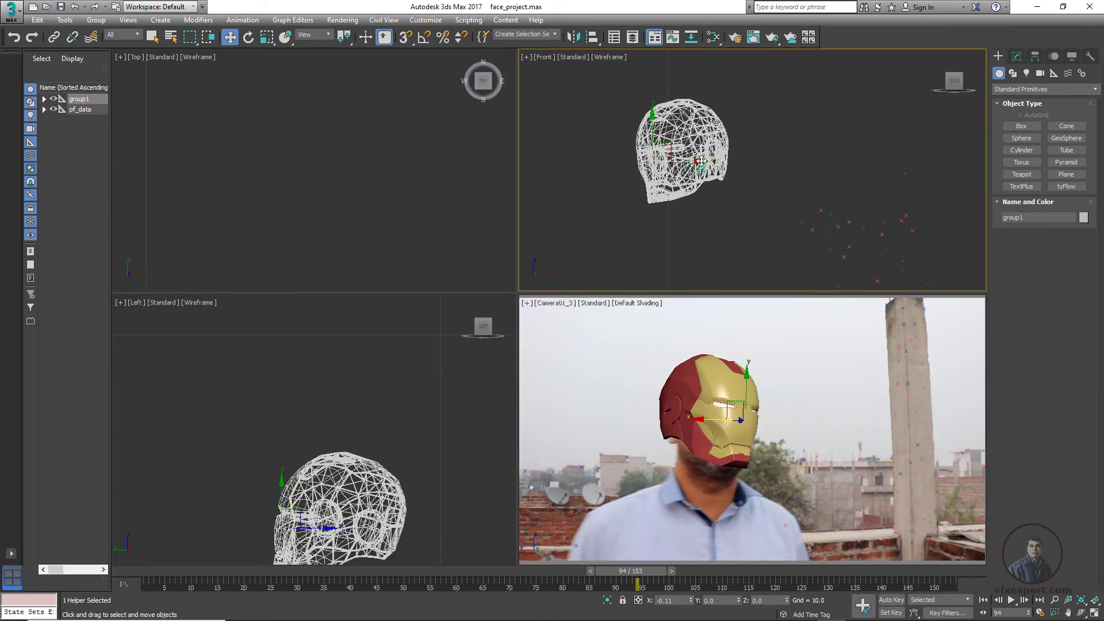
key(e)
drag(747, 383, 767, 392)
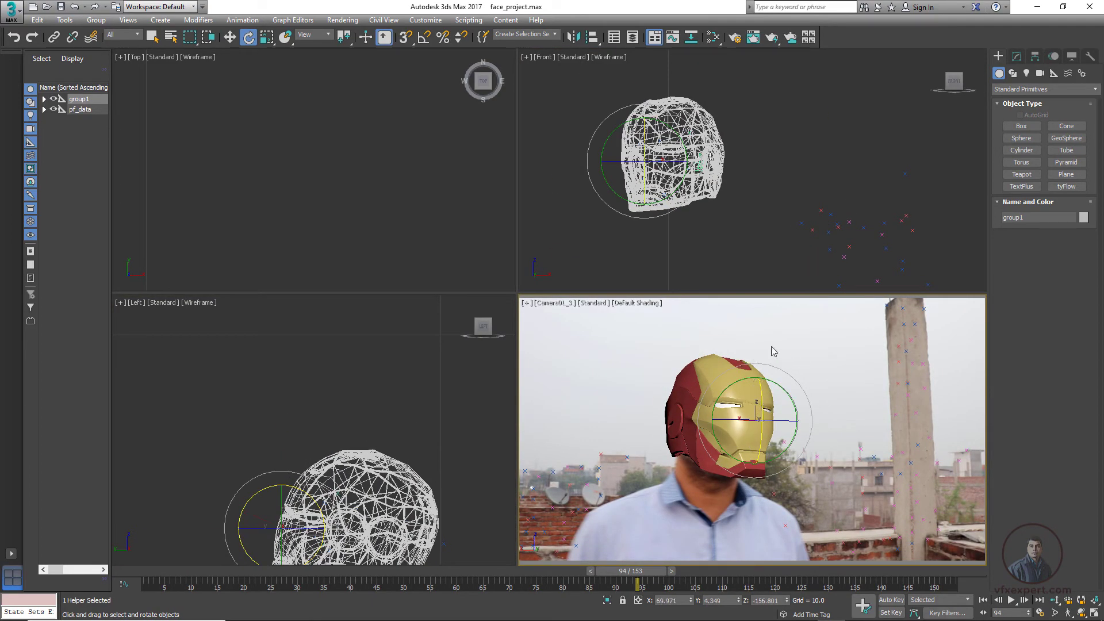
click(794, 284)
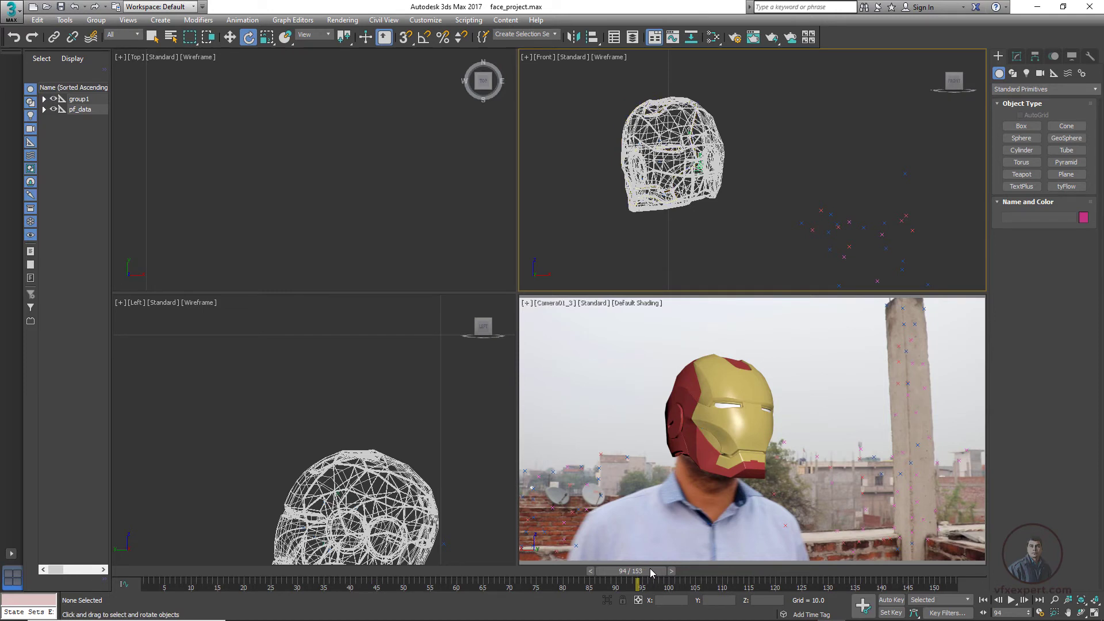
- Compare the helmet's fit on the man's head between frames 94 and 97, ending back at frame 94
mouse_move(642, 578)
mouse_down()
mouse_move(731, 581)
mouse_move(654, 581)
mouse_up()
key(e)
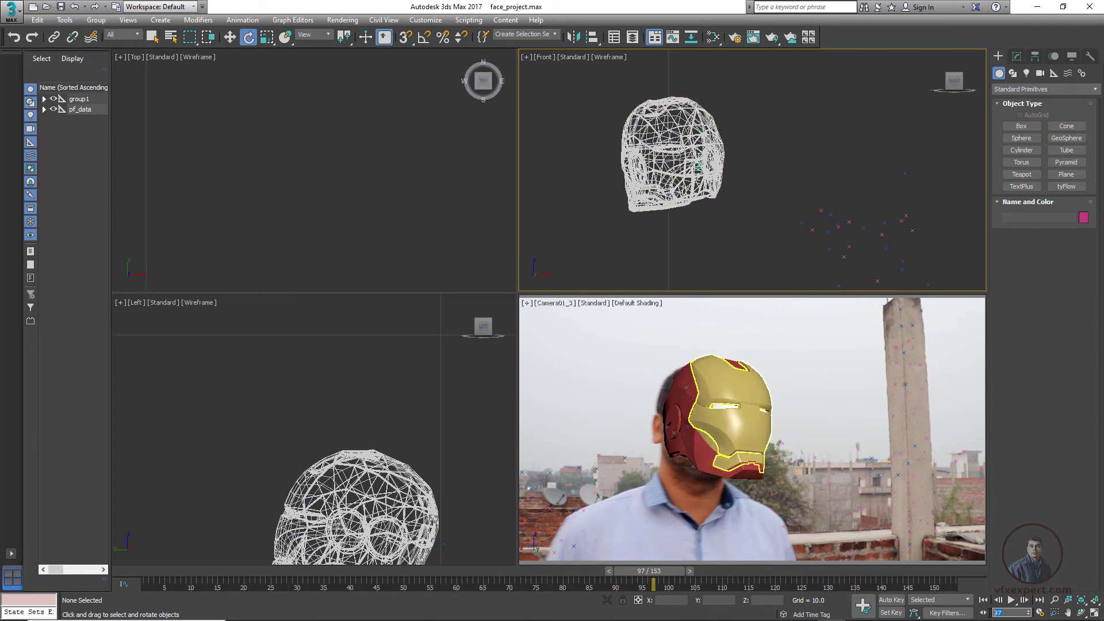
key(comma)
key(comma)
key(comma)
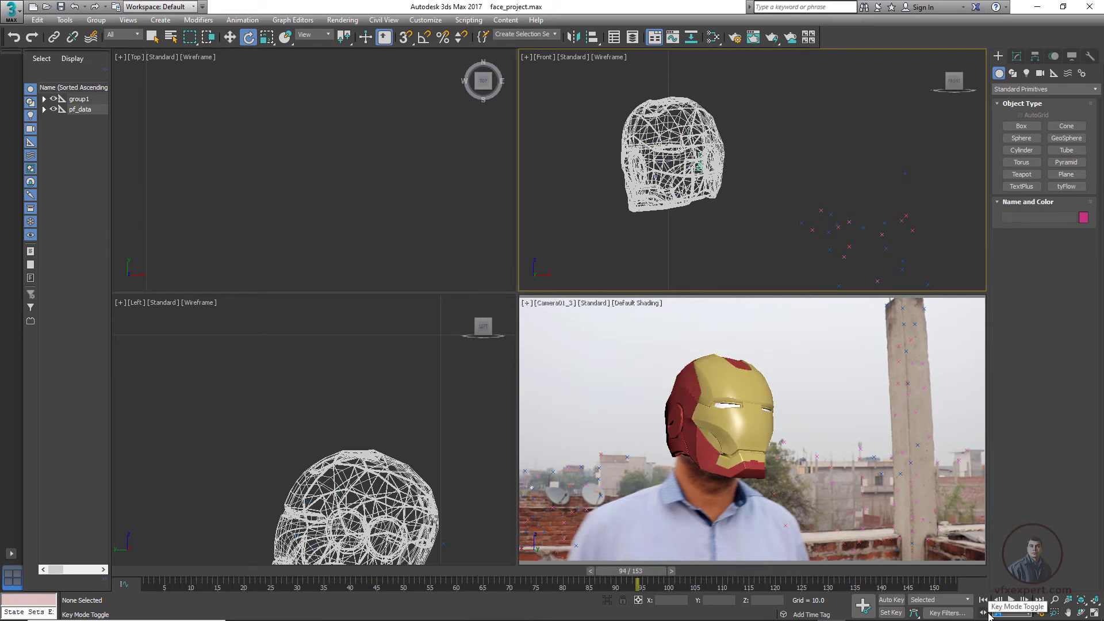
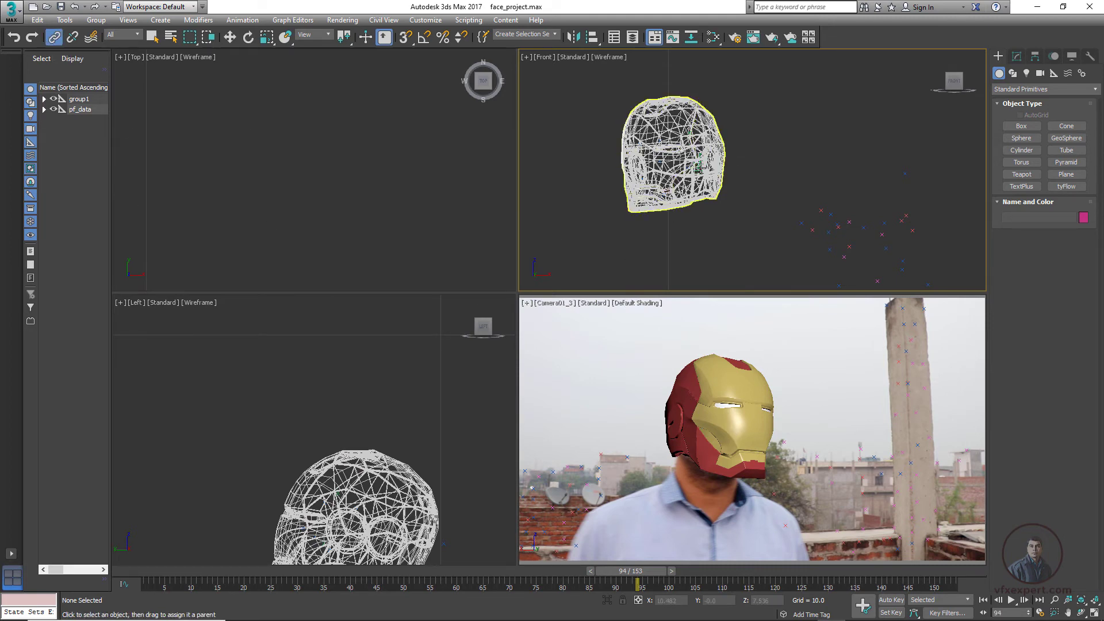
- Parent group1 to Tracker0002_109 under object_2 in the pf_data hierarchy so the helmet follows the tracked face
scroll(704, 173, up, 3)
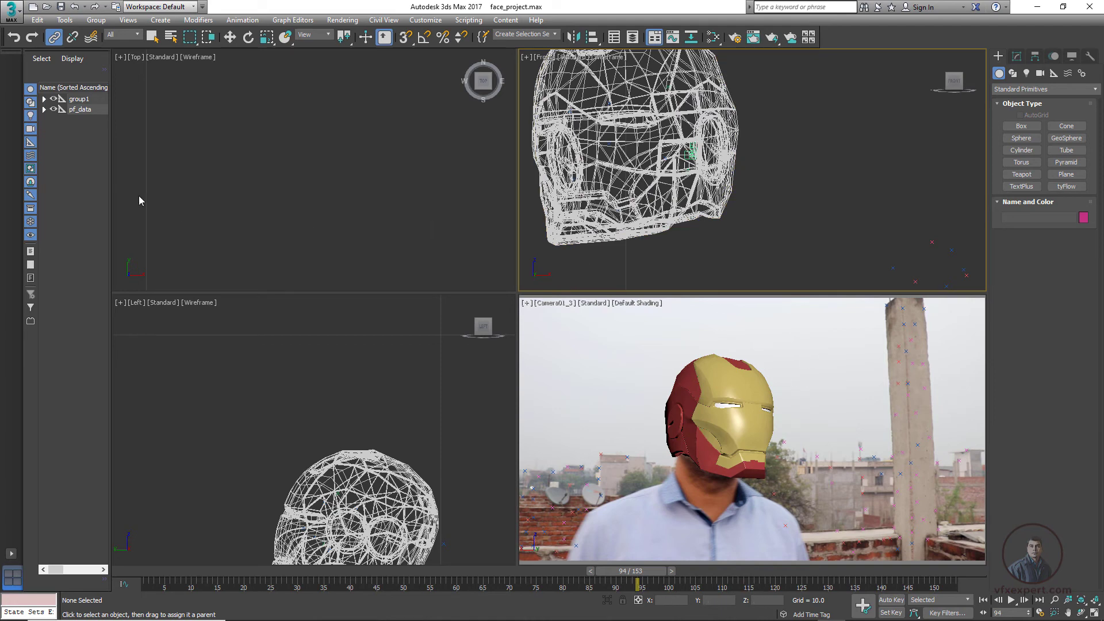
drag(187, 176, 187, 176)
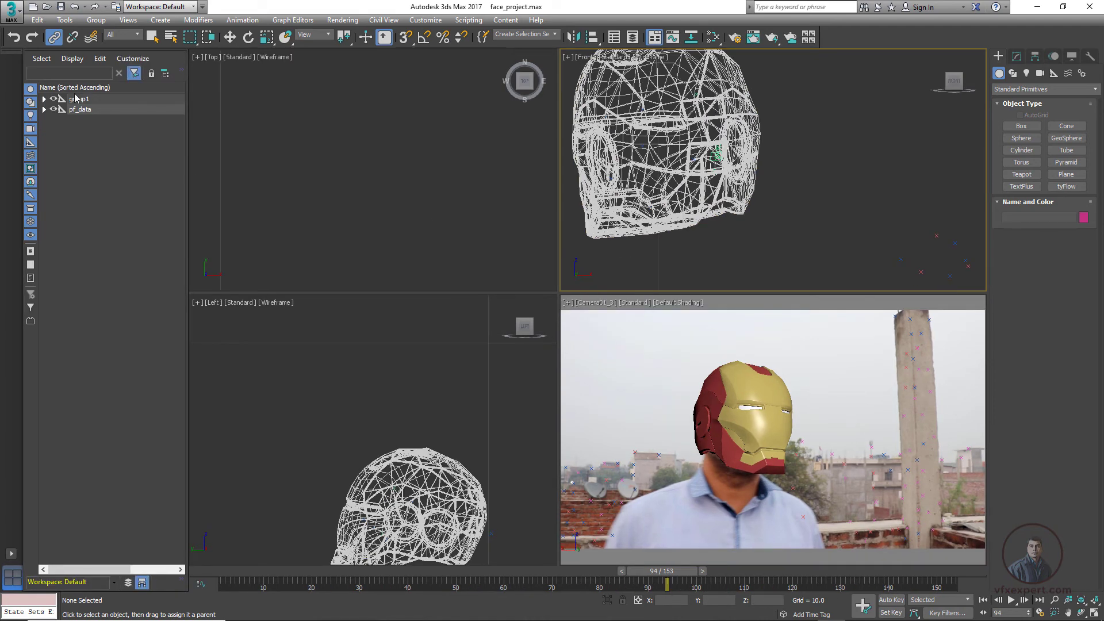
click(44, 110)
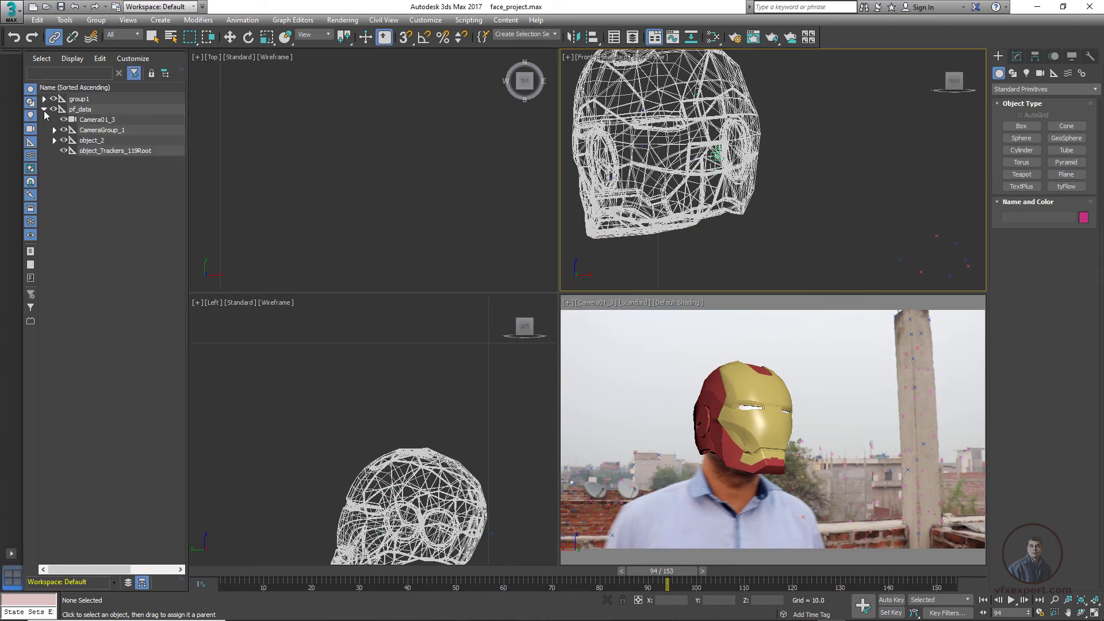
click(91, 143)
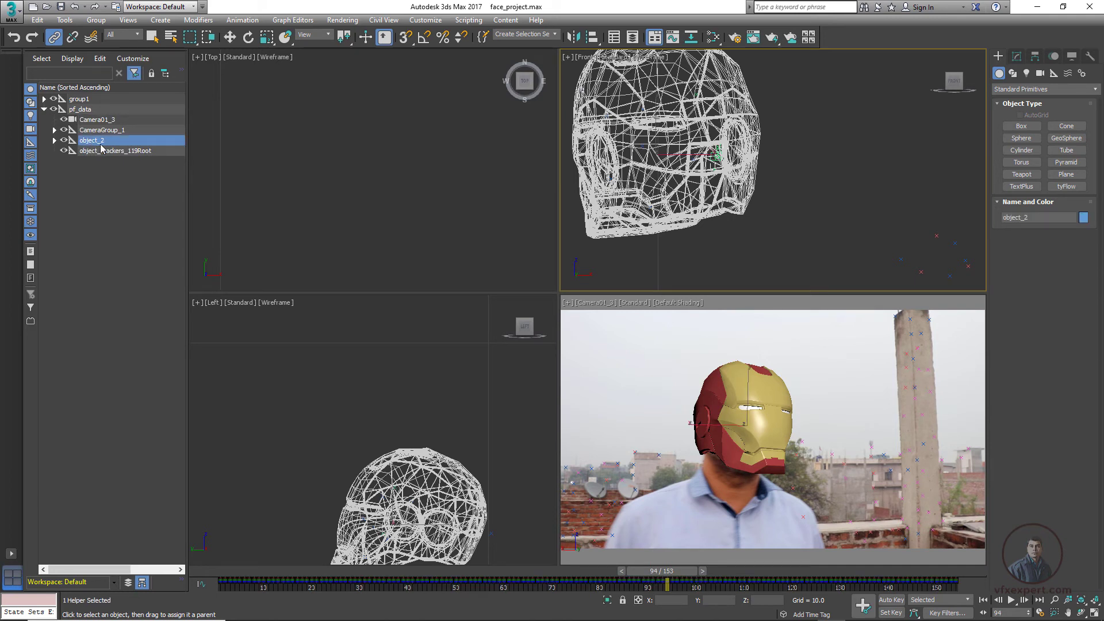
click(54, 140)
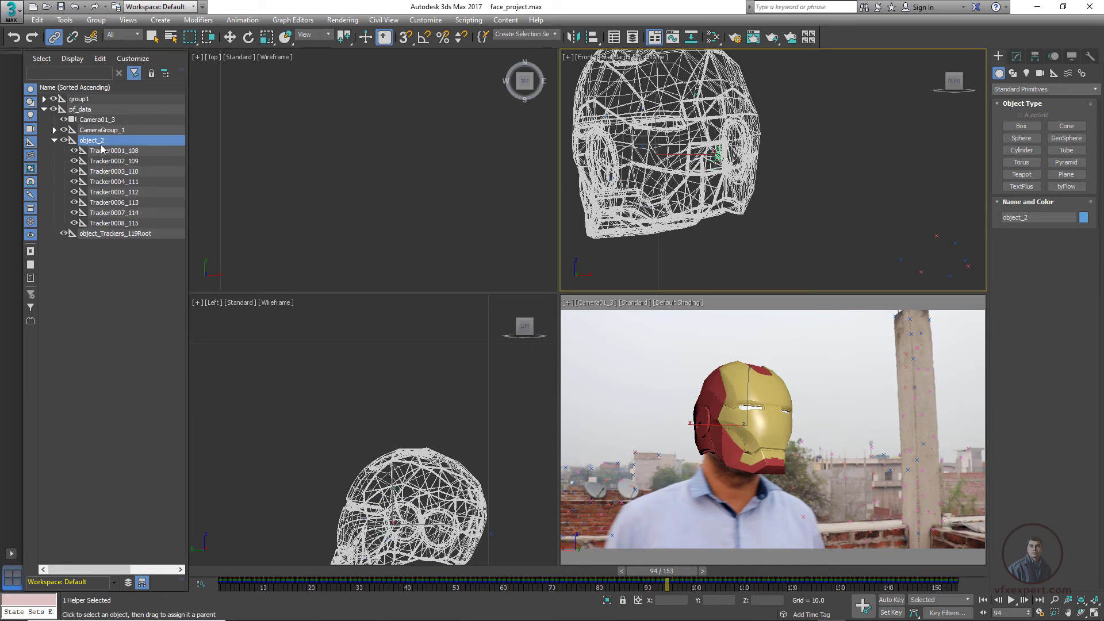
click(83, 101)
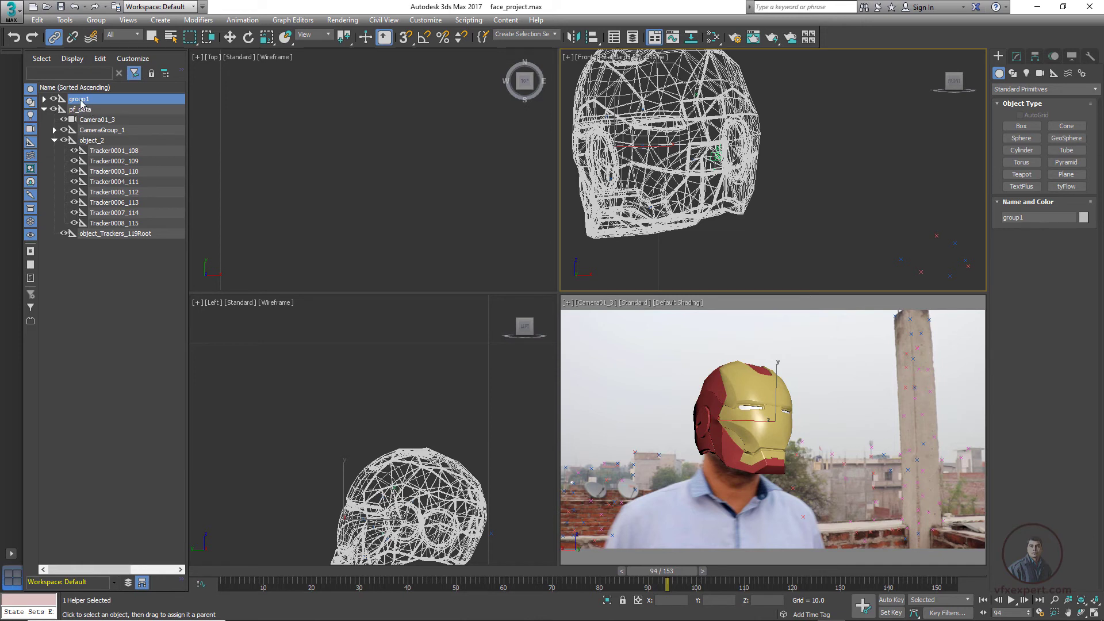
drag(82, 104, 103, 164)
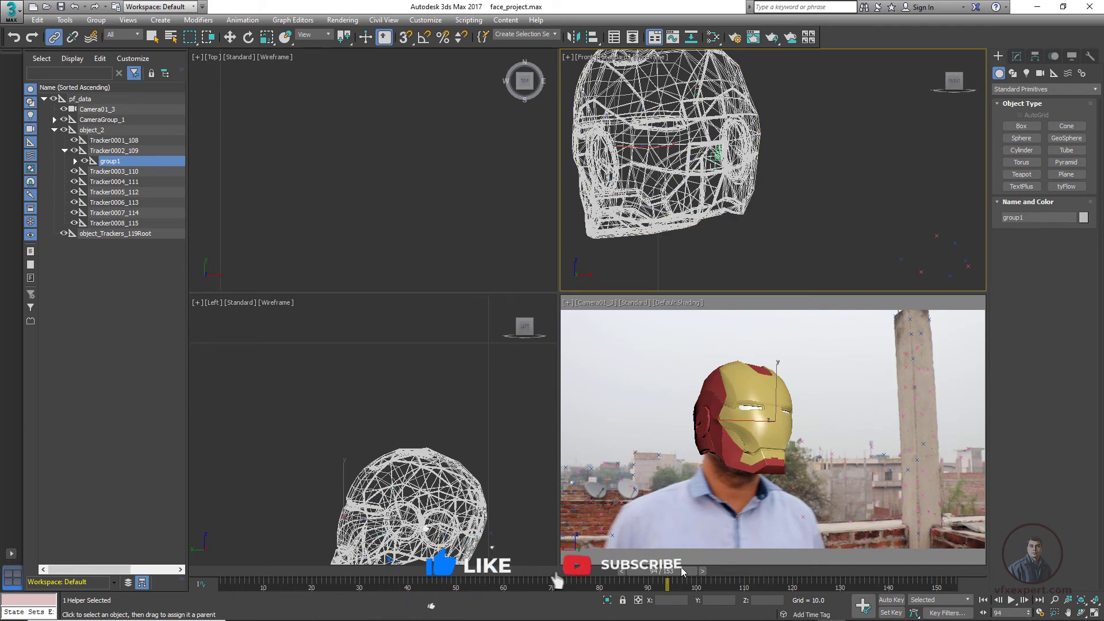
- Rotate the linked helmet at frame 125 to match the man's face, and shift it slightly along X at frame 154
drag(678, 577, 820, 564)
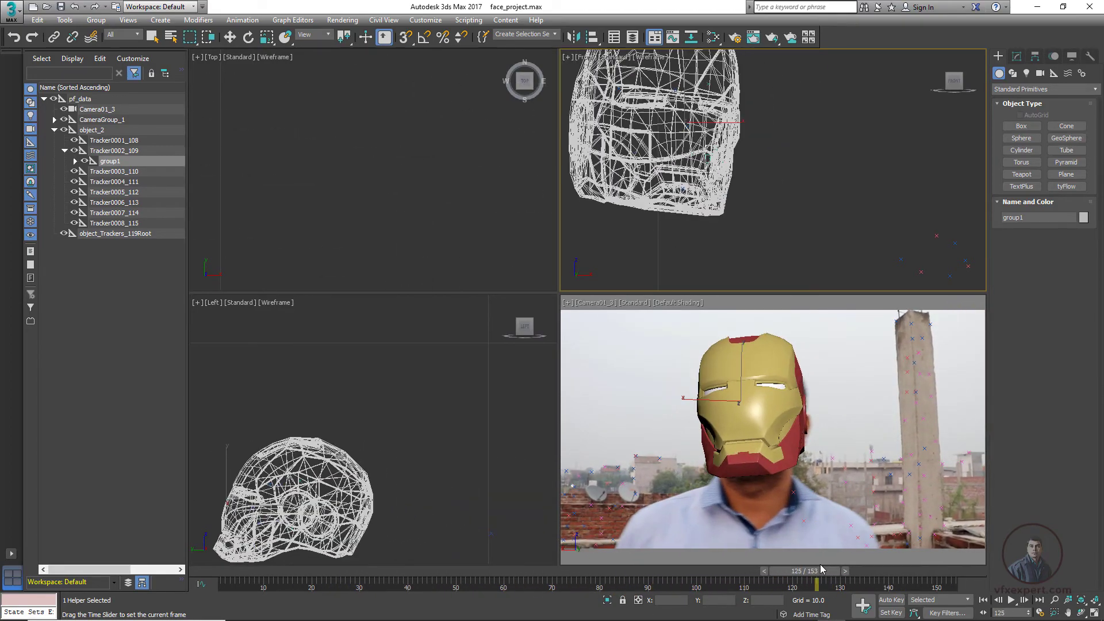
key(l)
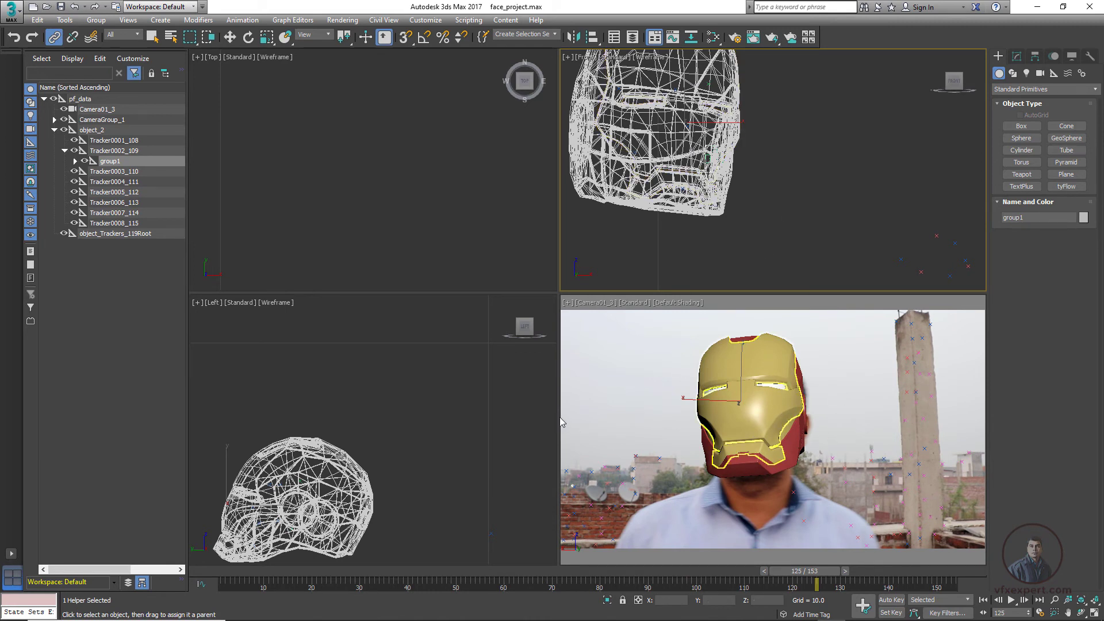
drag(550, 415, 509, 415)
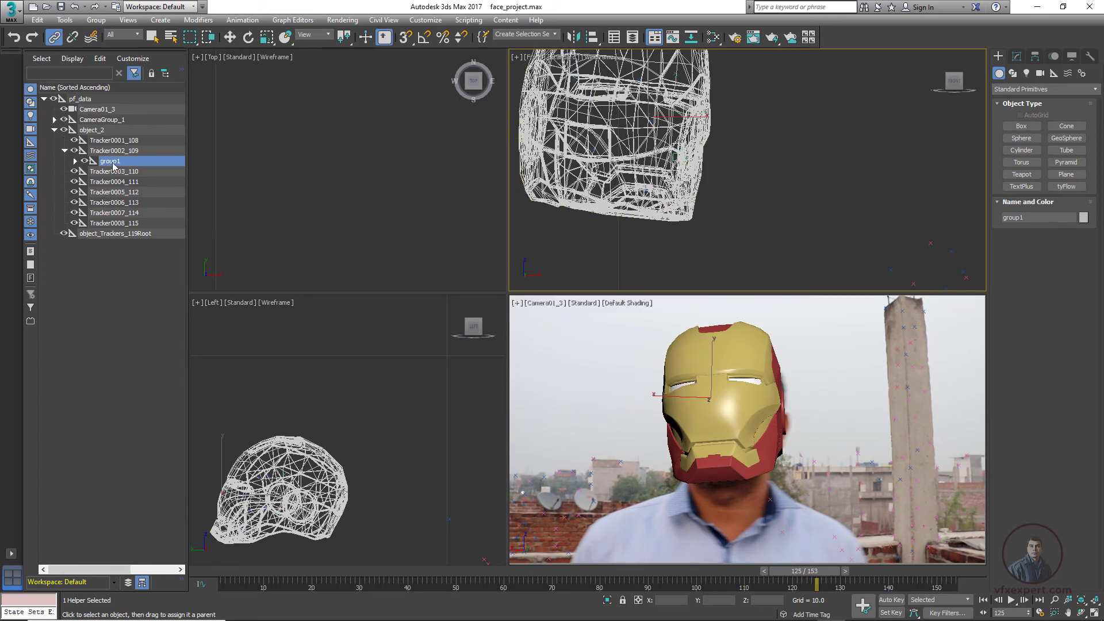
key(w)
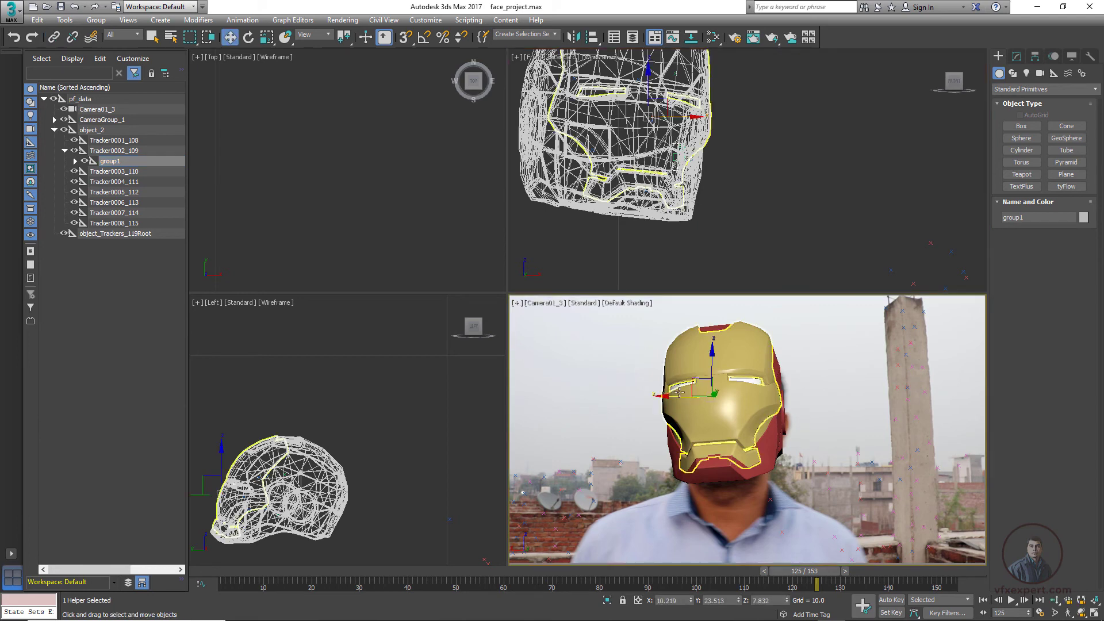
key(e)
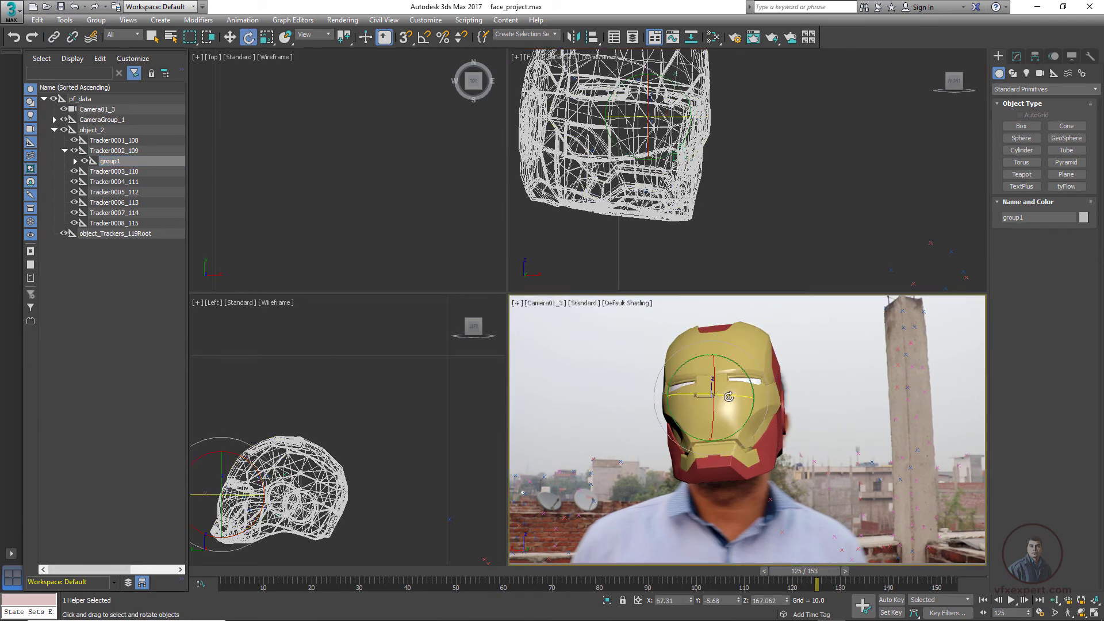
drag(728, 397, 750, 381)
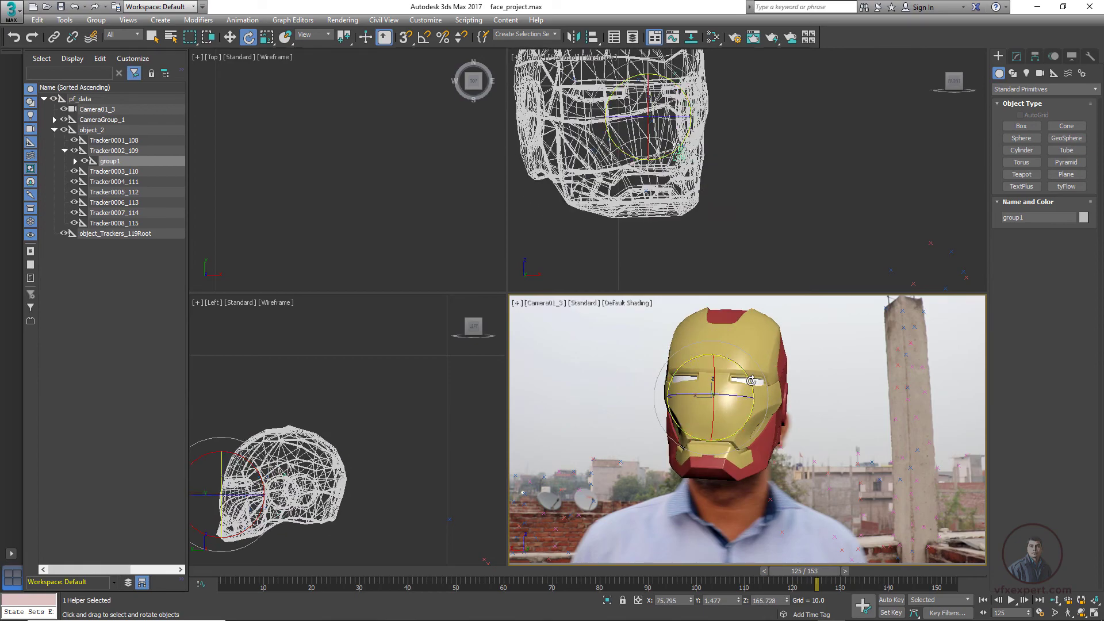
key(w)
key(End)
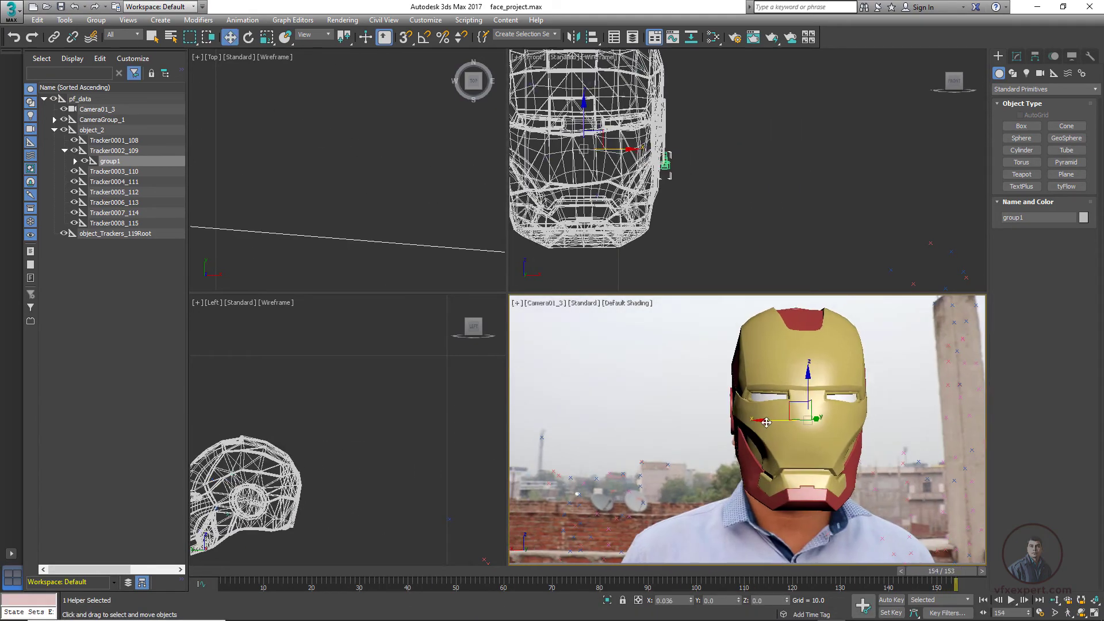
- Deselect the helmet, play the shot from frame 1, and check the helmet's fit up to frame 115
key(Home)
click(577, 368)
key(q)
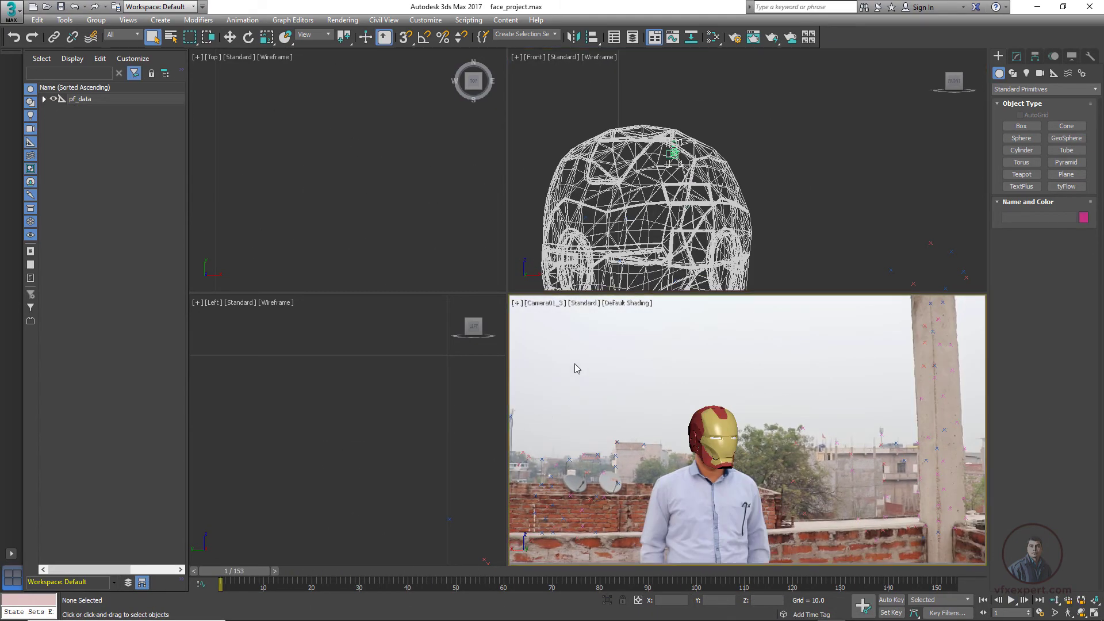
click(1011, 601)
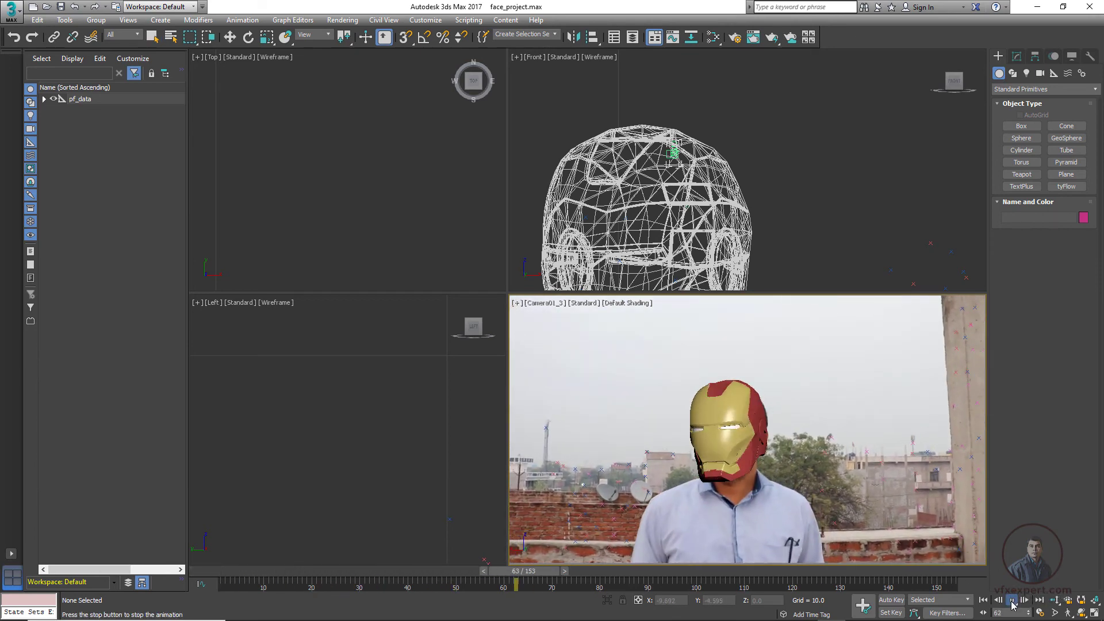
click(1013, 602)
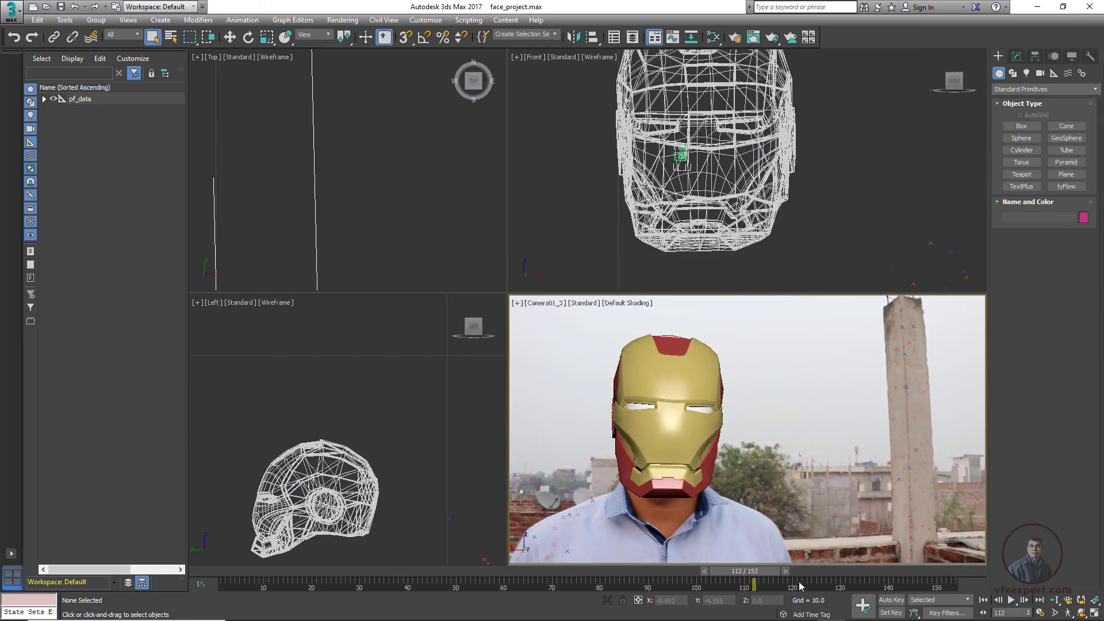
drag(747, 571, 770, 585)
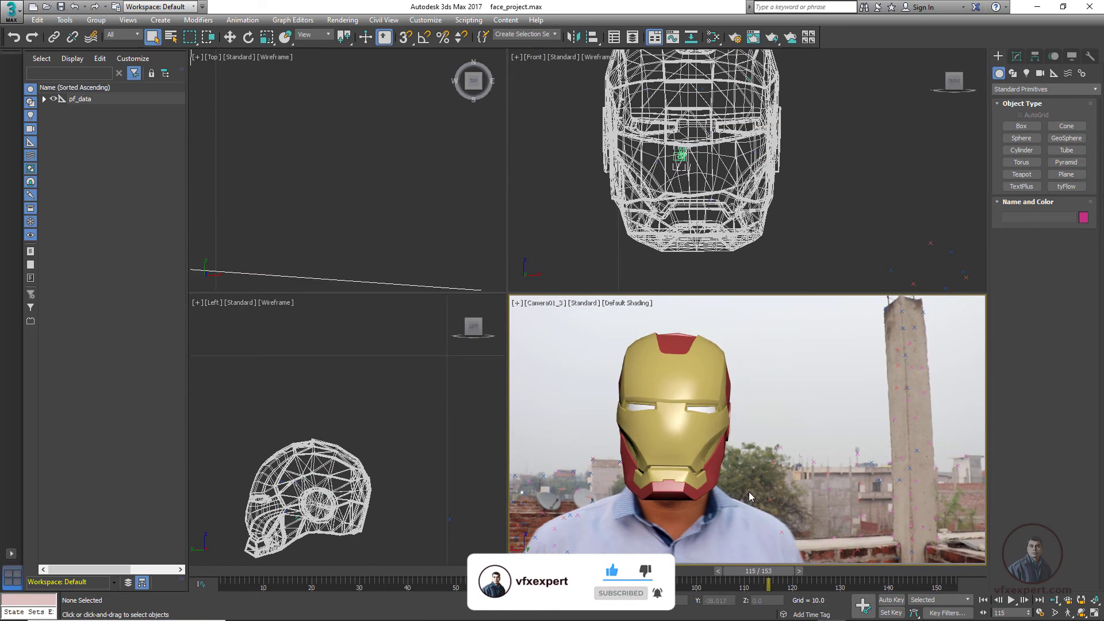